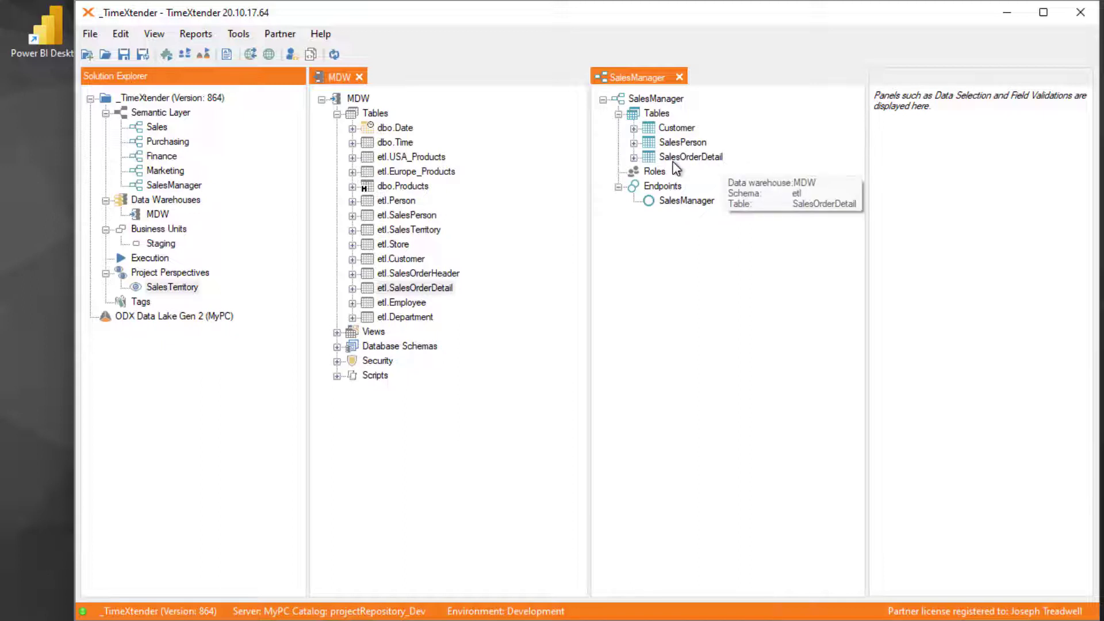
- Examine the SalesManager endpoint and the fields of the SalesOrderDetail table in the SalesManager semantic model
click(673, 157)
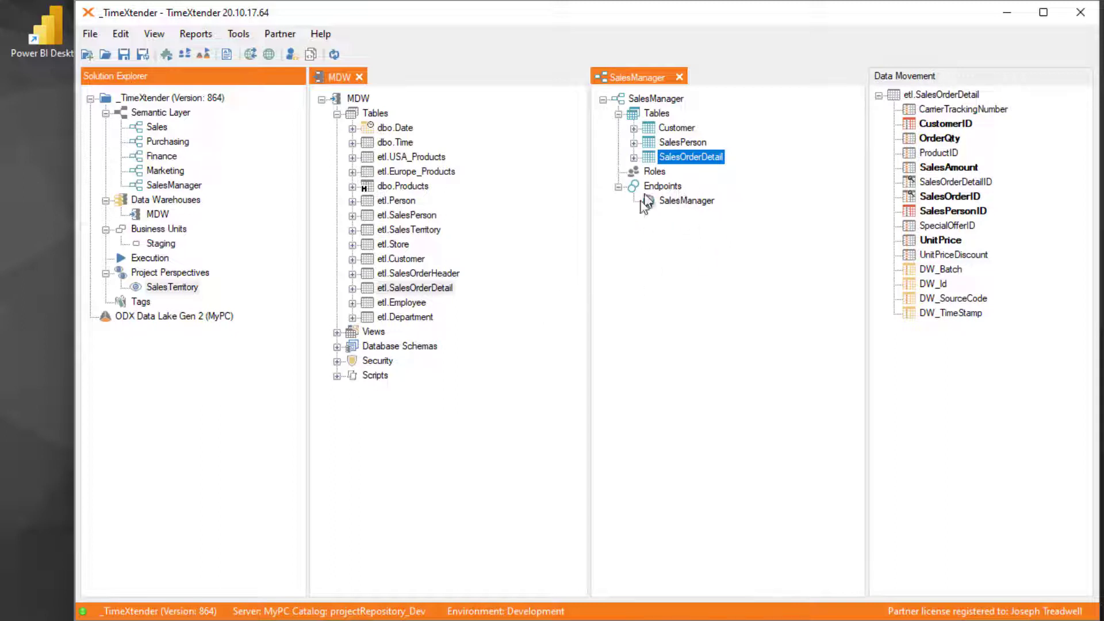
click(675, 200)
right_click(677, 207)
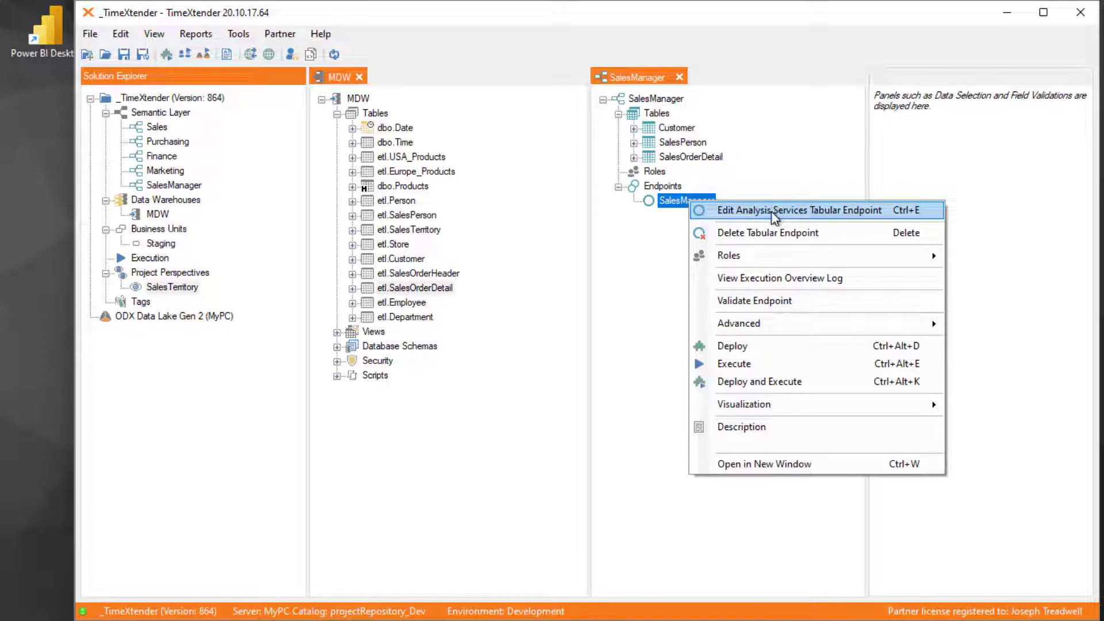
click(640, 253)
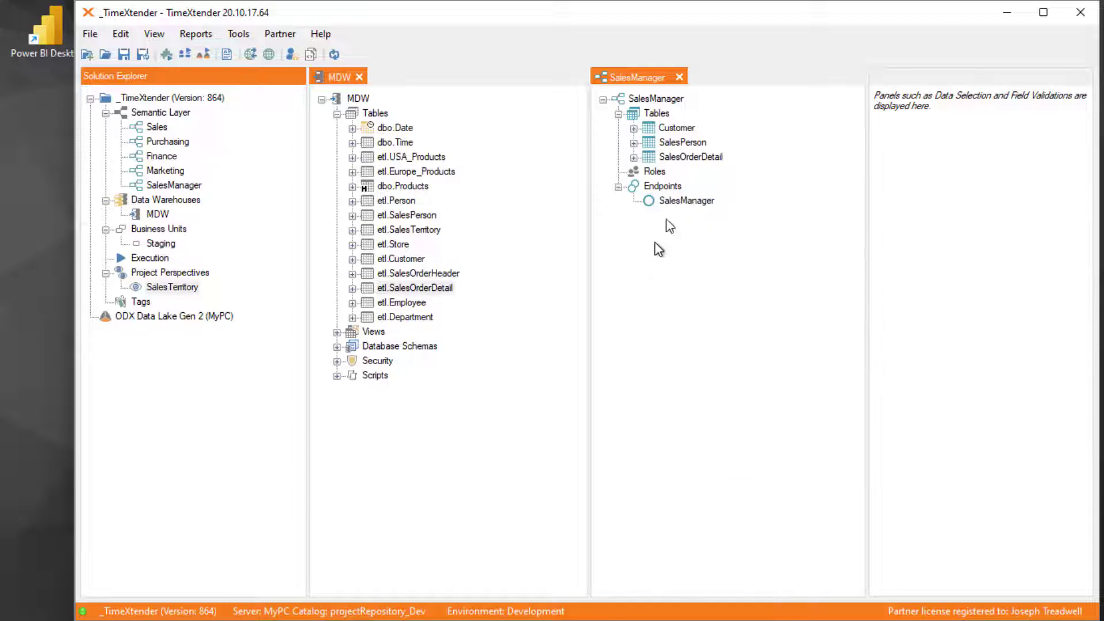
double_click(635, 157)
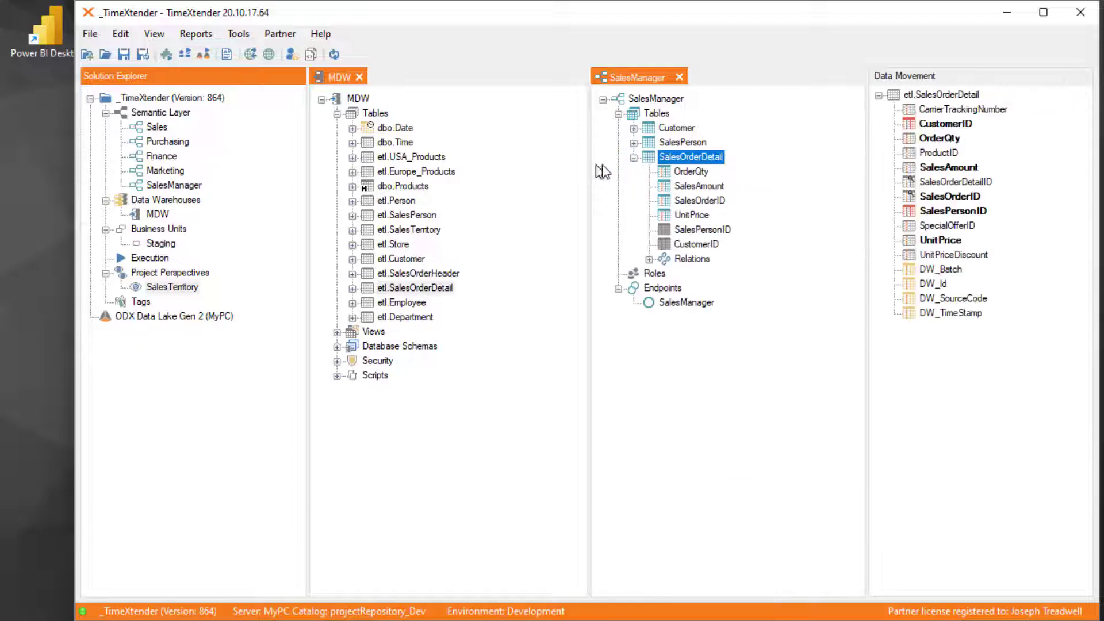
click(700, 376)
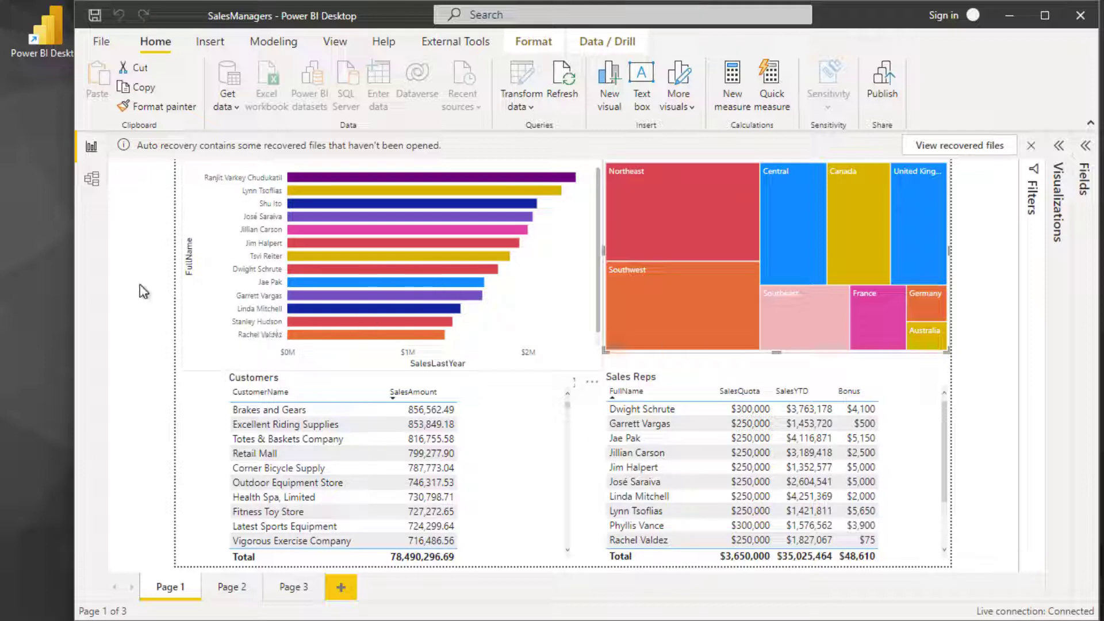
- In the SalesManagers report in Power BI Desktop, remove the recovered files and clear the sales rep selection in the chart
click(1032, 146)
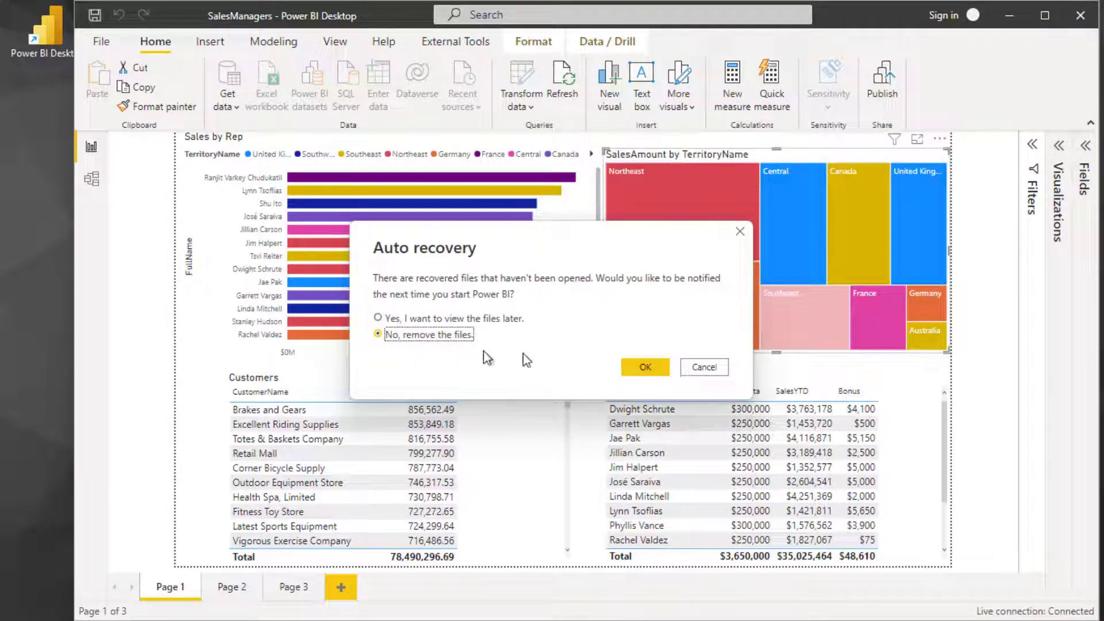
click(647, 367)
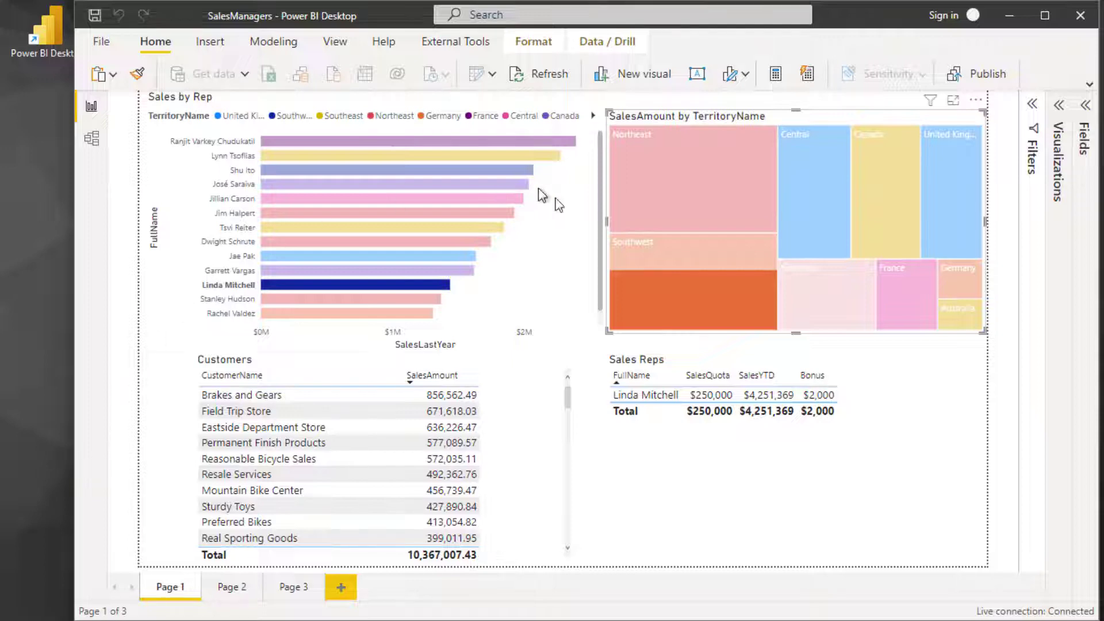
click(142, 409)
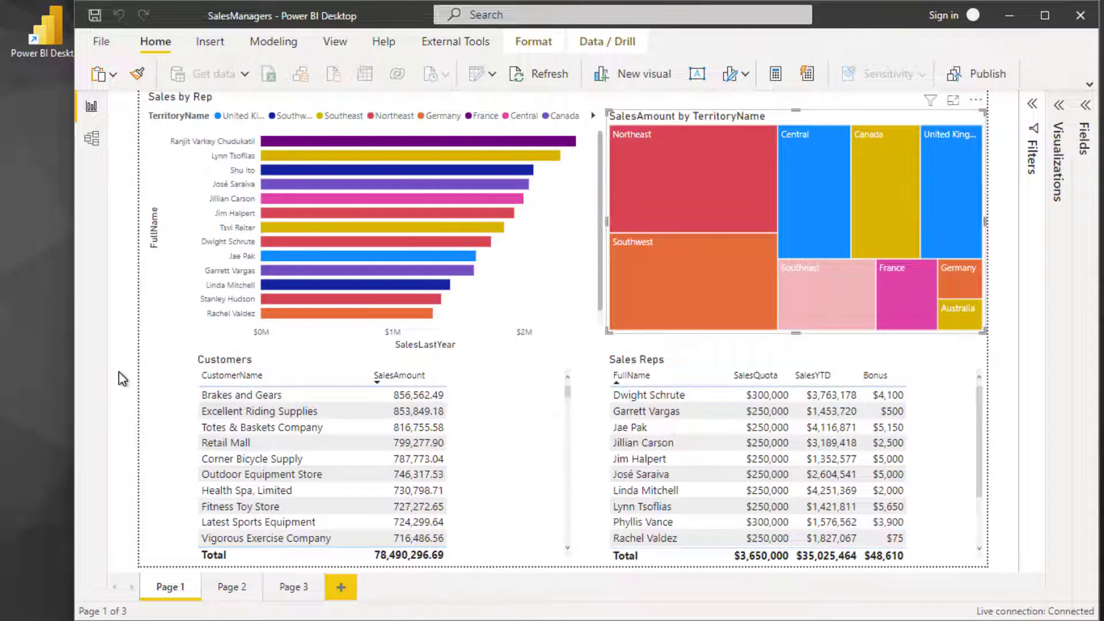
- Launch a second Power BI Desktop instance as a different user
double_click(43, 36)
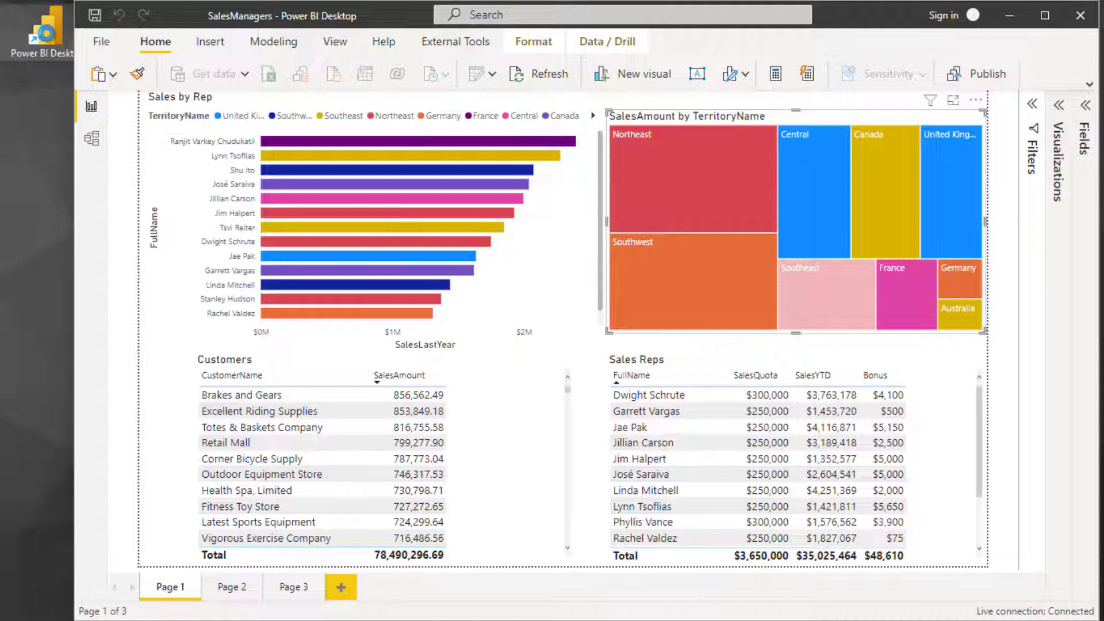
right_click(48, 39)
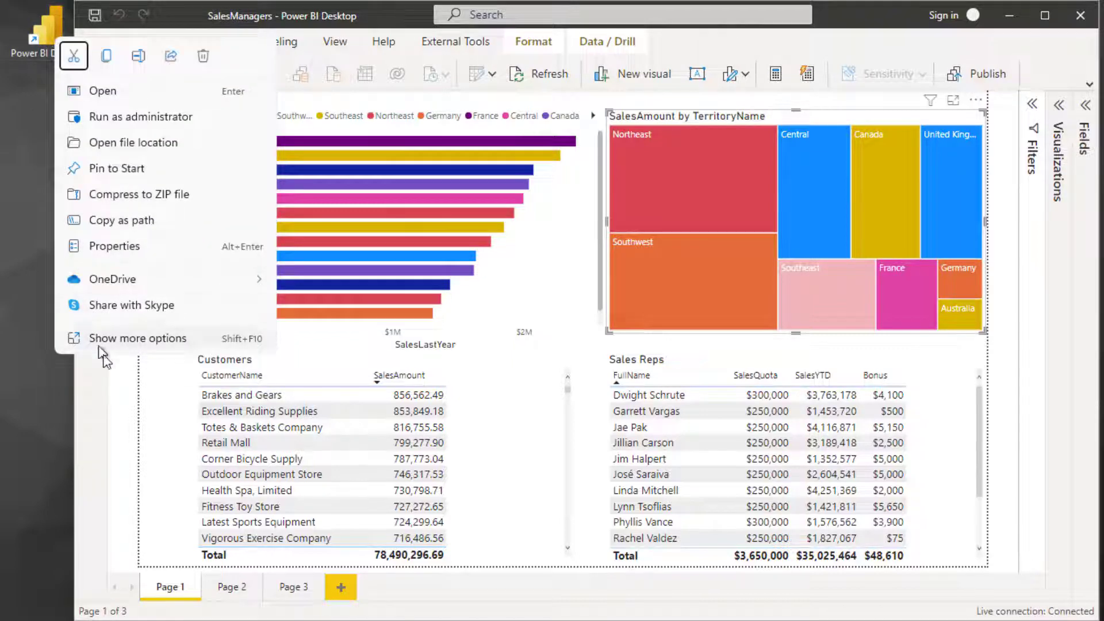
click(158, 342)
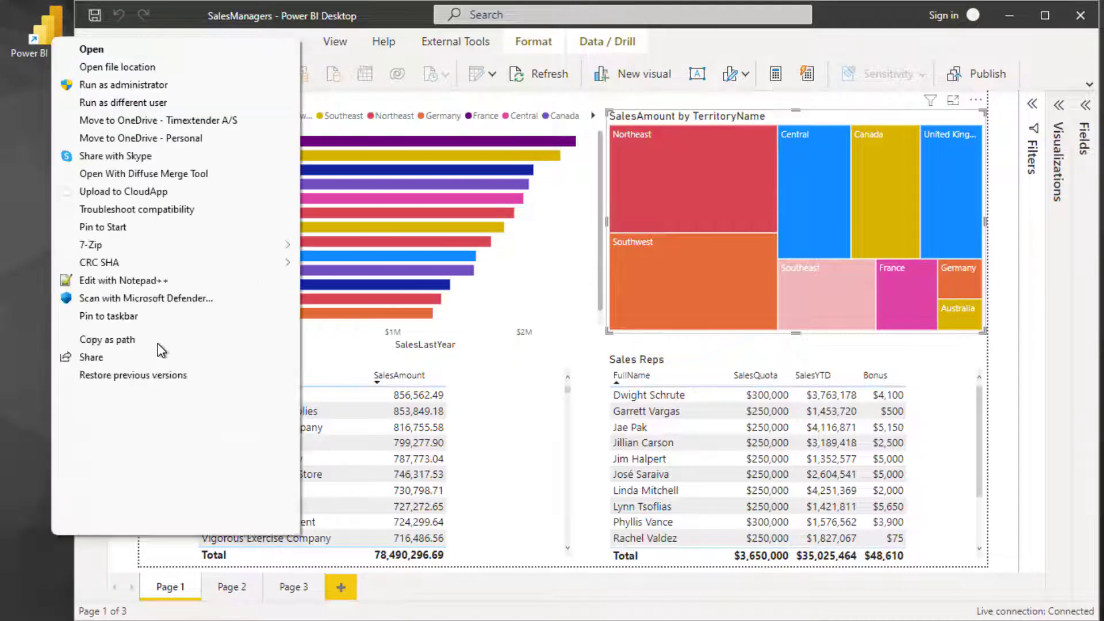
click(124, 103)
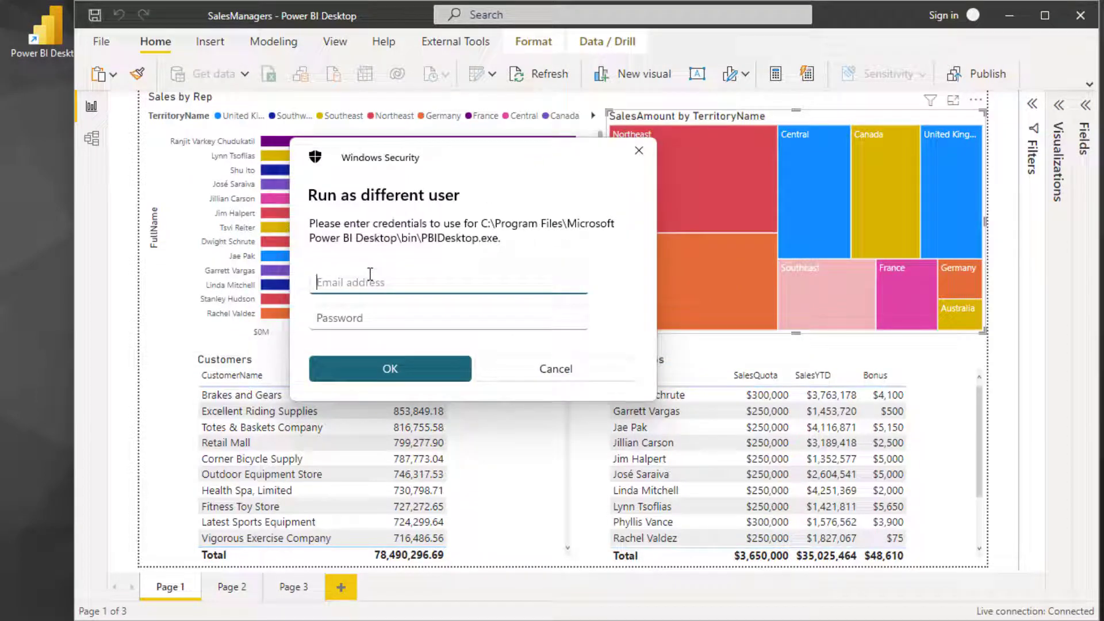
- Enter the executive's local account user name and the account password, and start Power BI Desktop with these credentials
text(.)
key(BackSpace)
key(BackSpace)
text(.\DavidWallace)
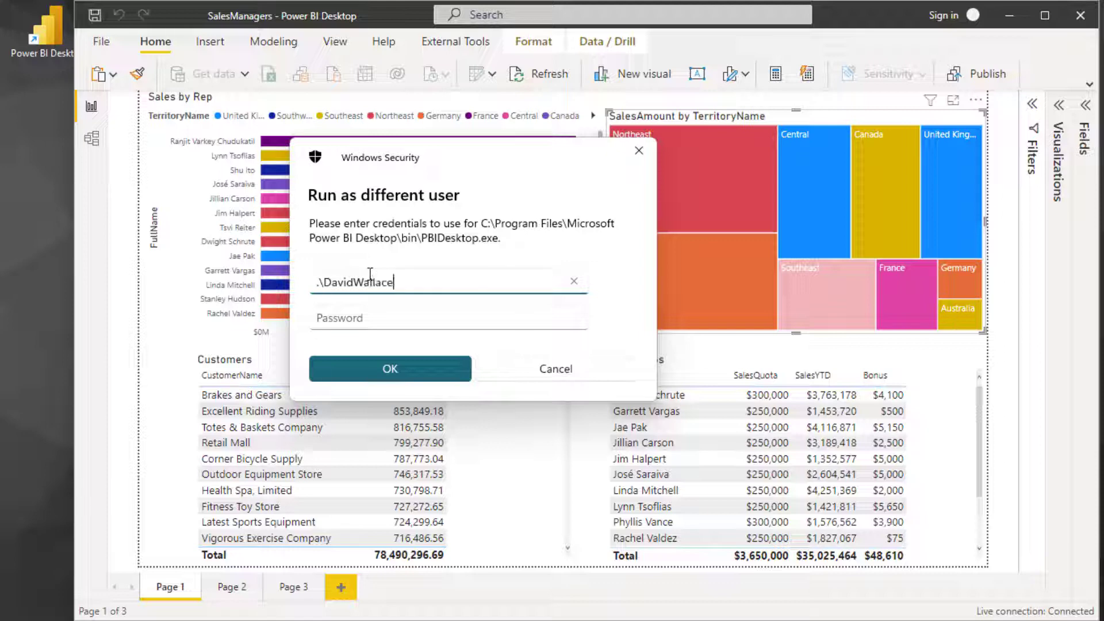
key(Tab)
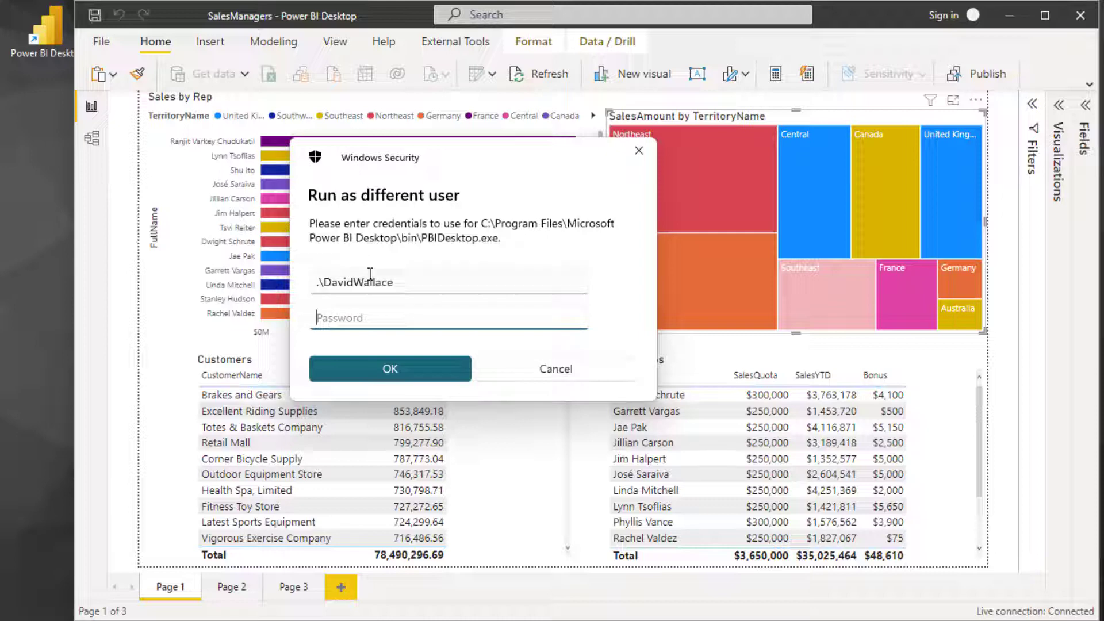
text(••••)
click(448, 377)
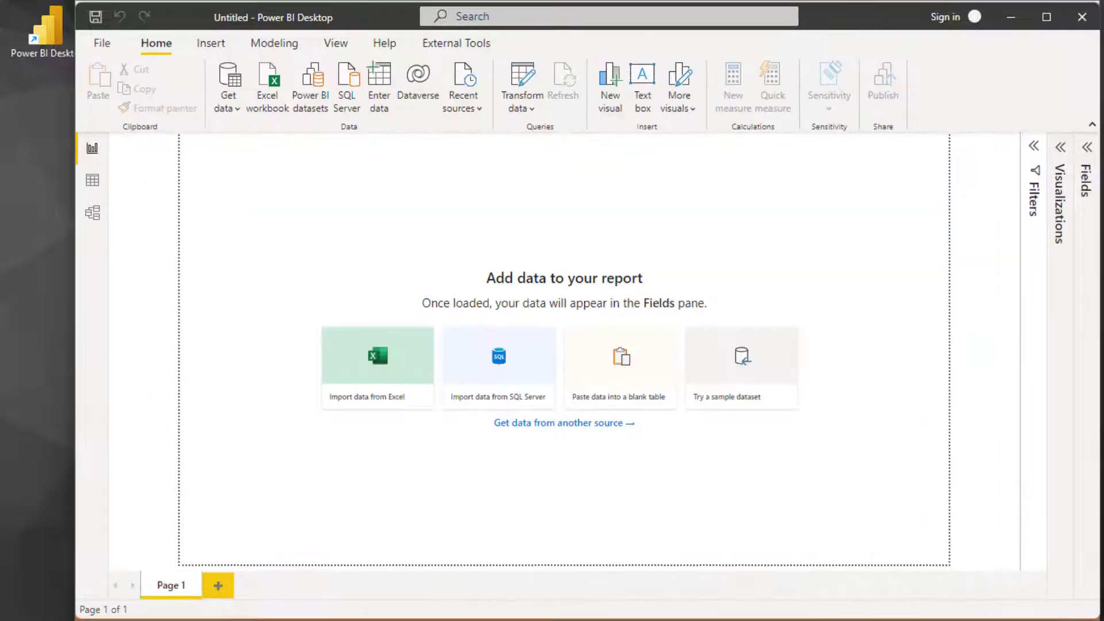
- Try to open the recent report SalesManagers.pbix under this account and read the connection details
click(103, 45)
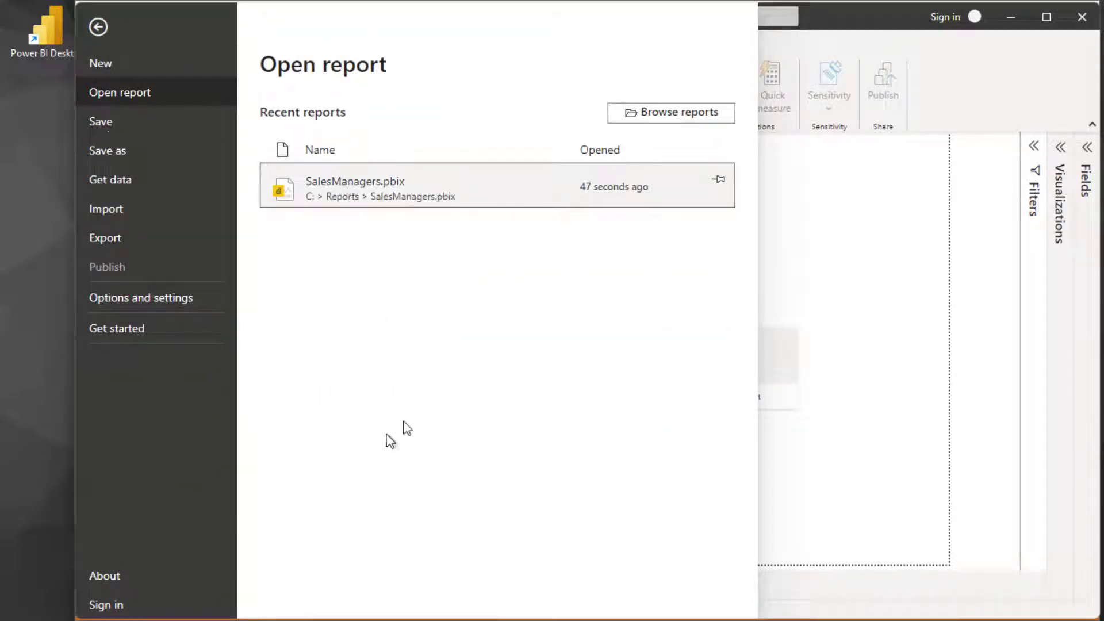
key(Escape)
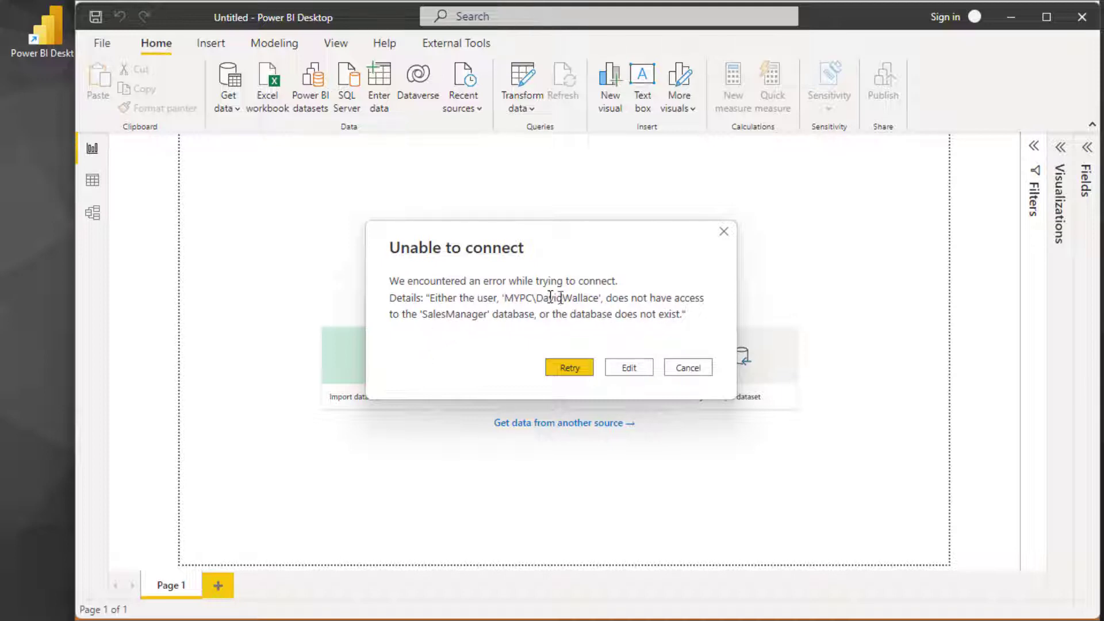
drag(560, 297, 491, 322)
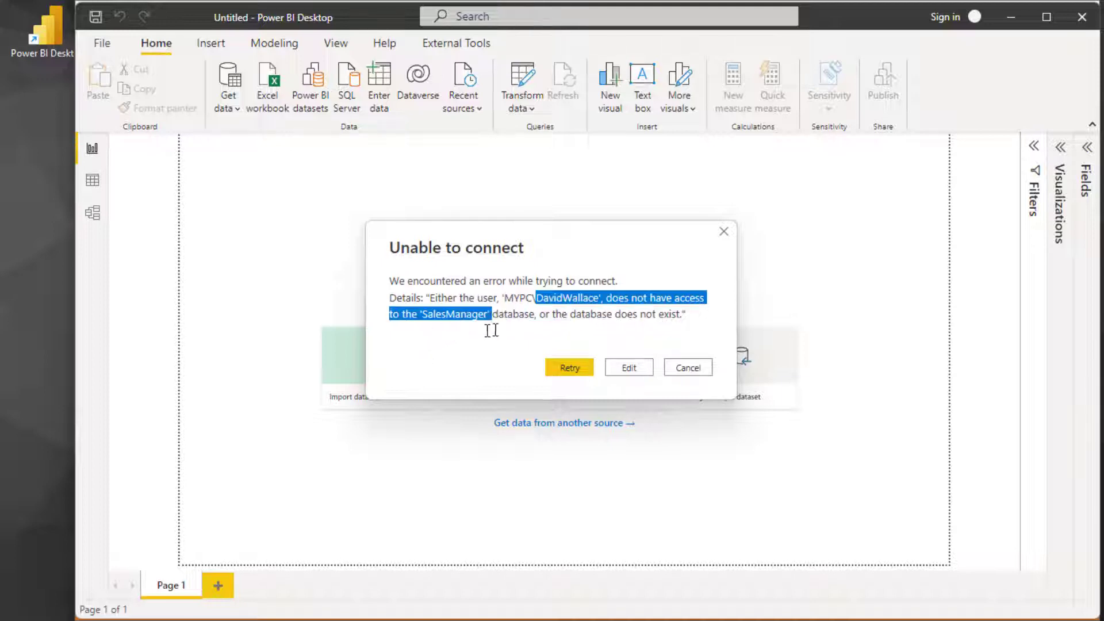
click(513, 353)
- Switch to TimeXtender and start a new role named Executives in the SalesManager semantic model
key(alt+Tab)
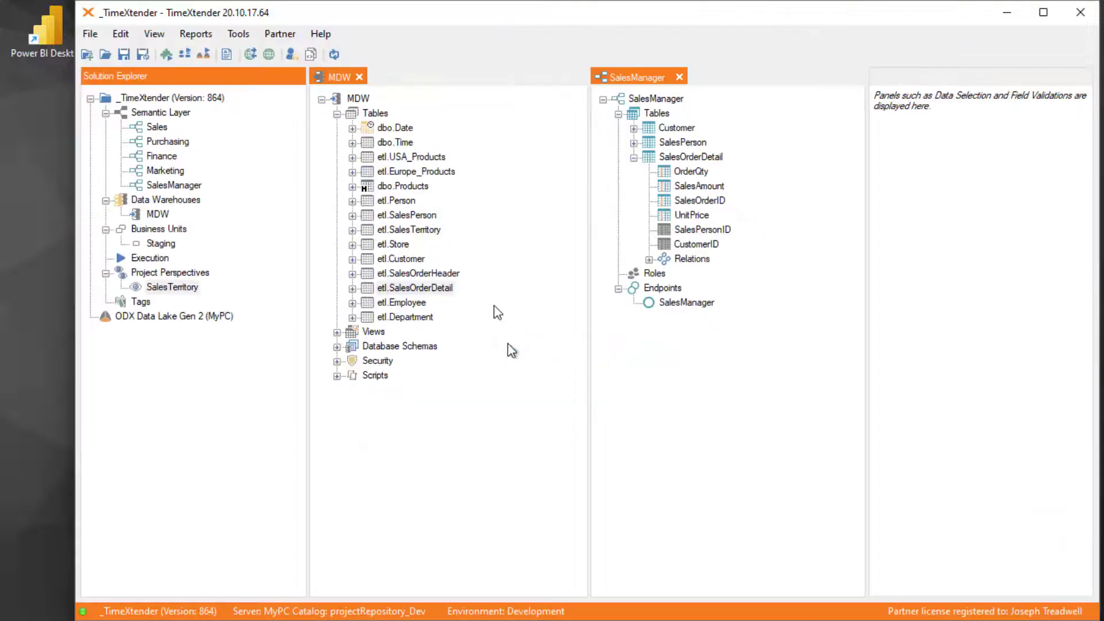
click(679, 304)
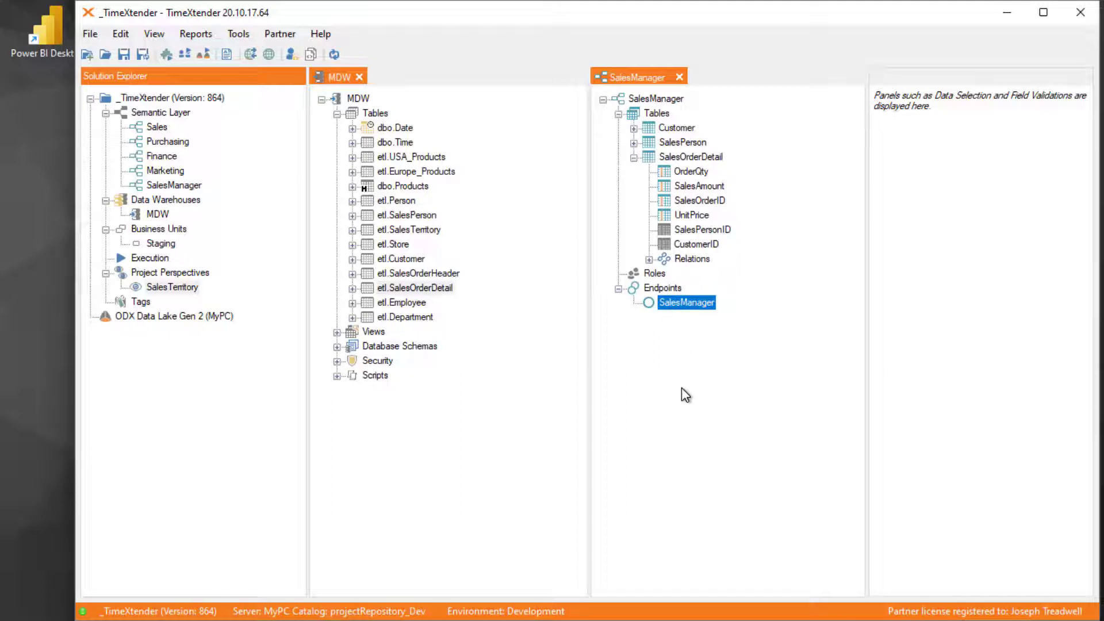
right_click(664, 274)
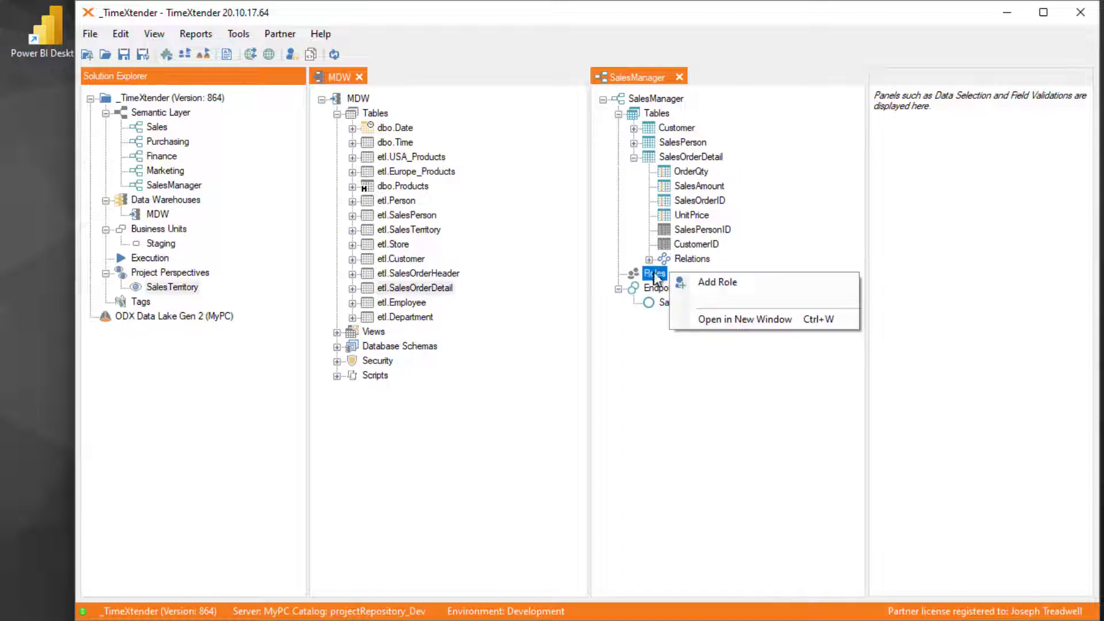
click(735, 282)
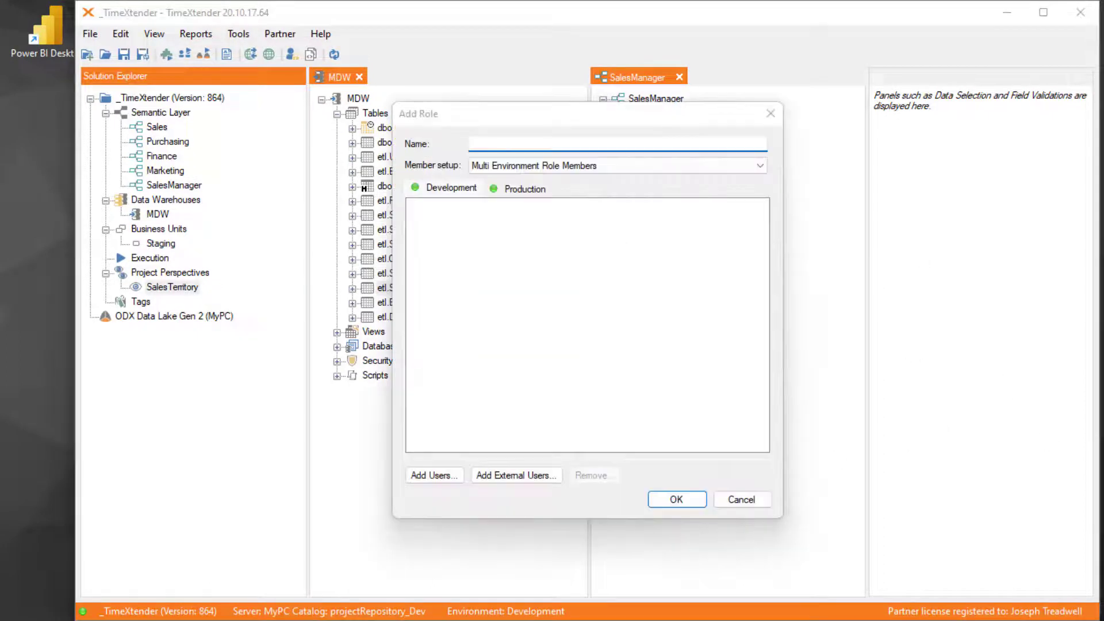
click(516, 141)
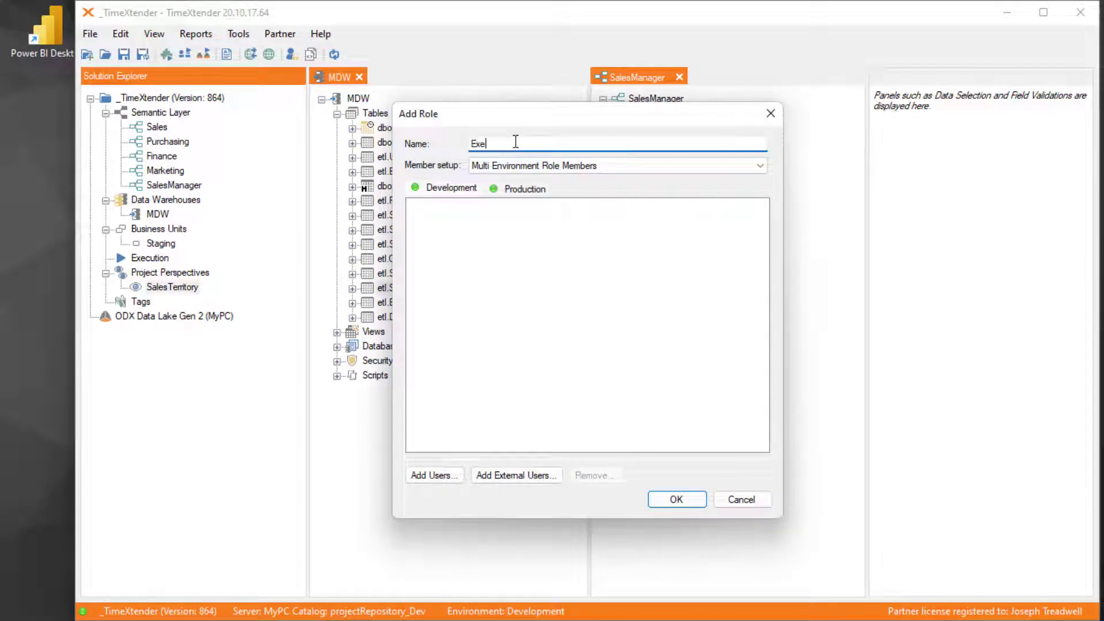
text(Executives)
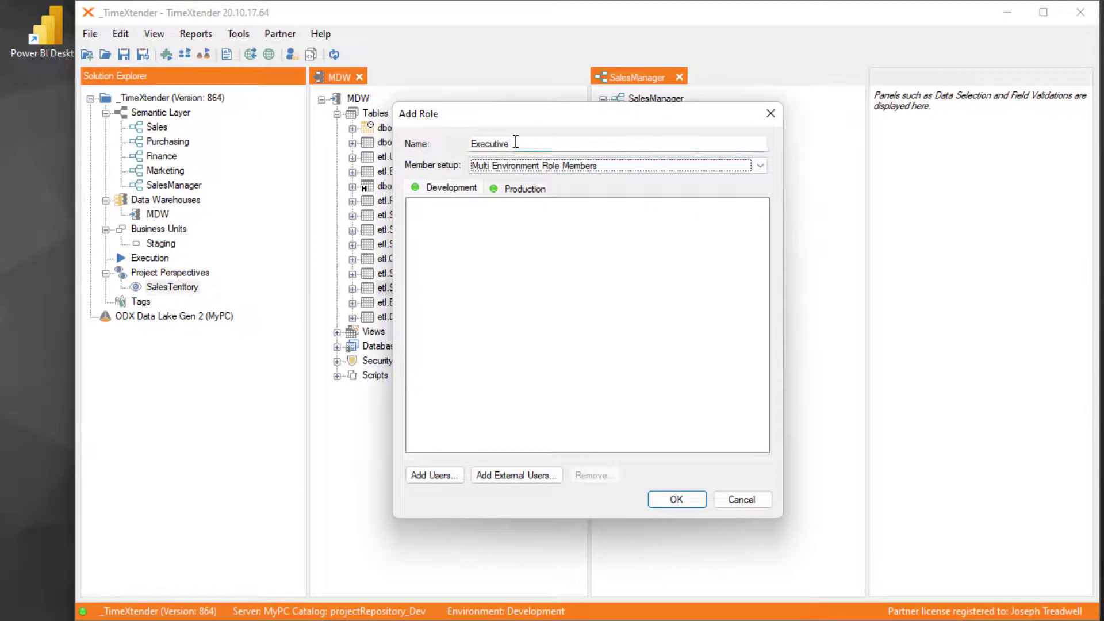
- Switch the role's member setup to Local Role Members and back to Multi Environment Role Members to compare the options
click(515, 164)
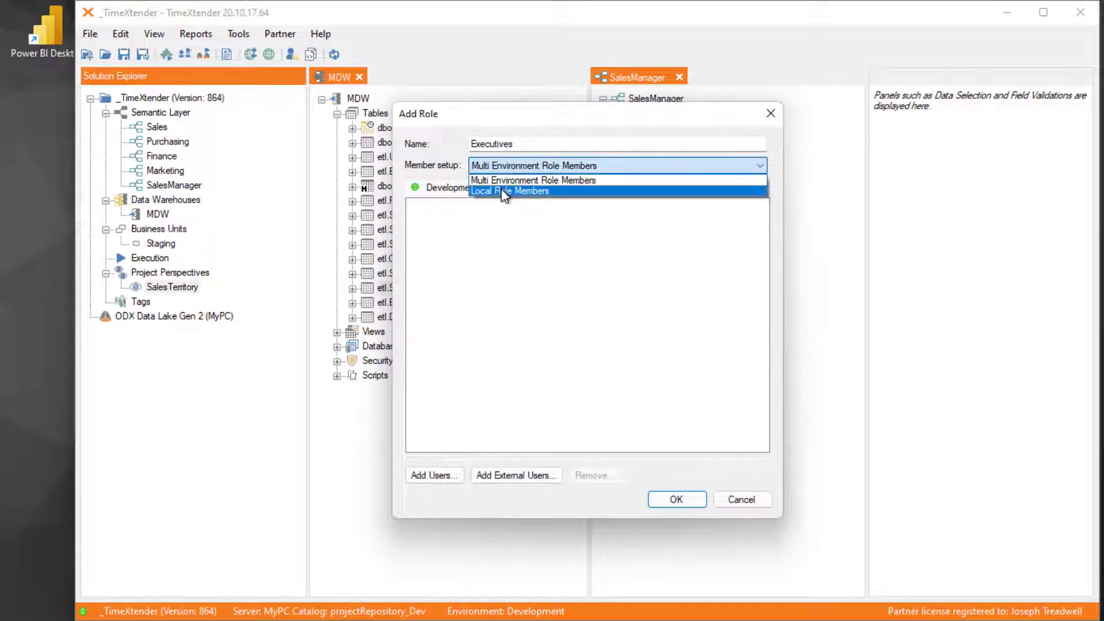
click(506, 190)
click(542, 166)
click(515, 181)
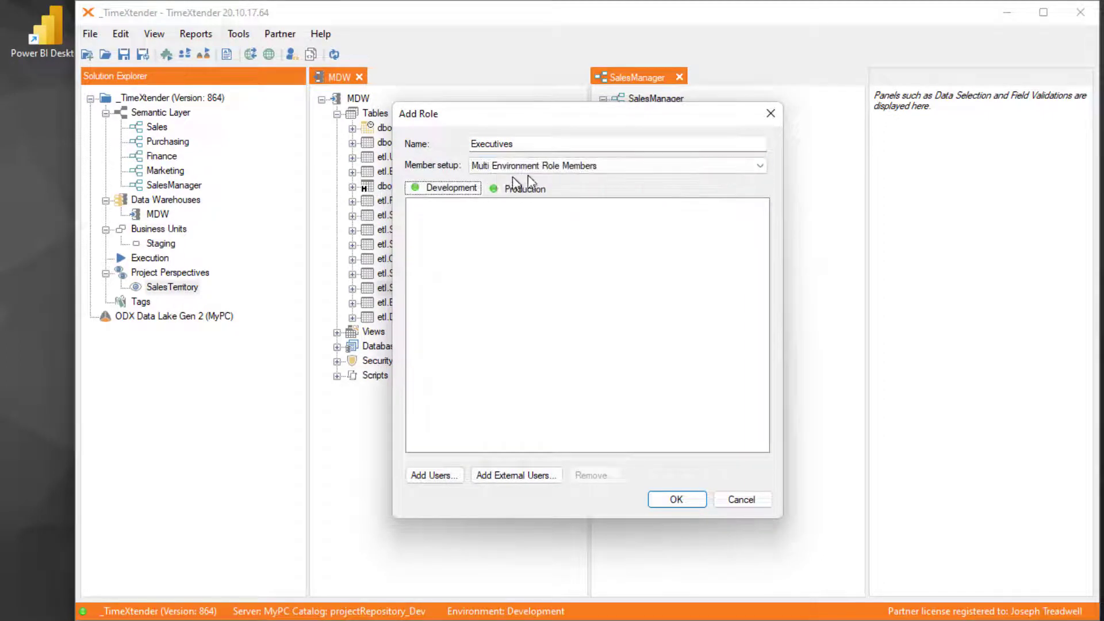
click(446, 189)
- Set the member setup to Local Role Members, and save the Executives role with the executive's local user account as member
click(553, 166)
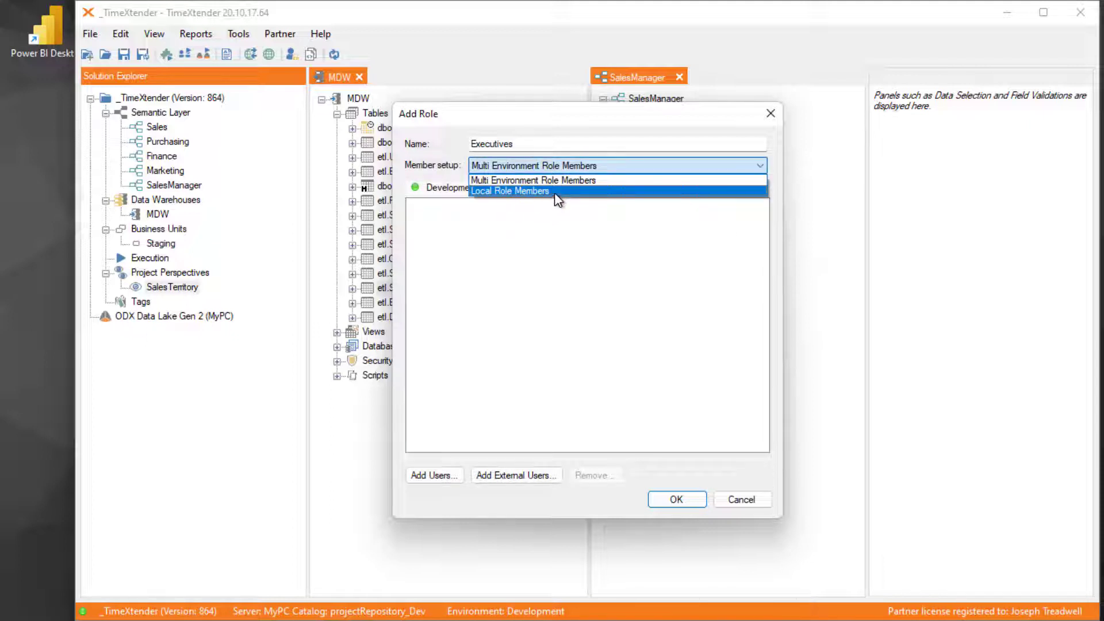
click(553, 192)
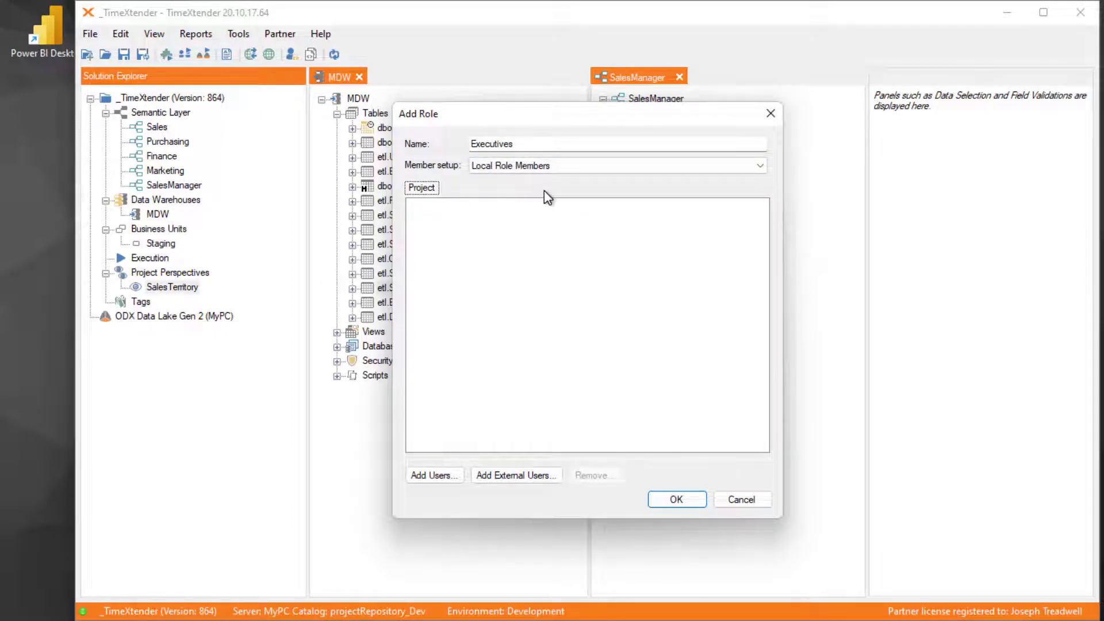
click(444, 480)
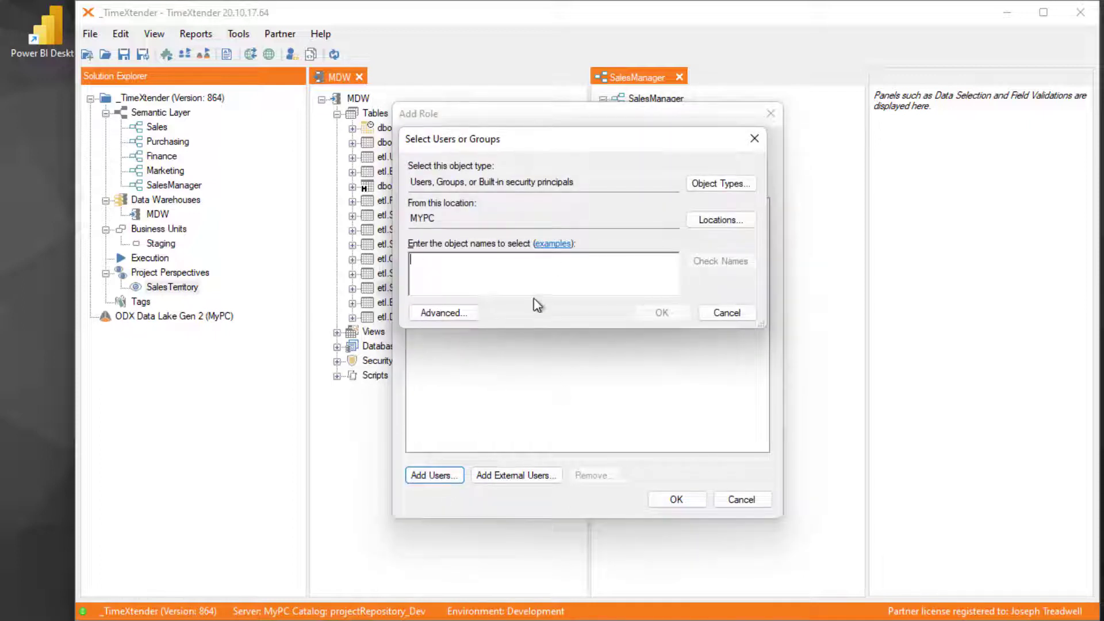
text(David)
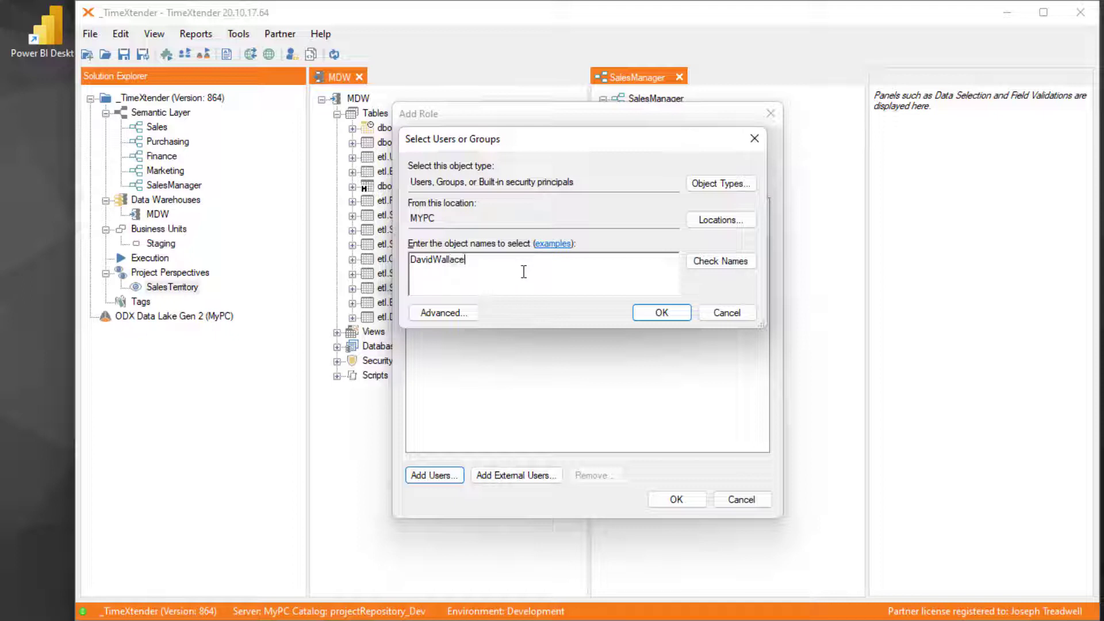
text(Wallace)
click(436, 261)
click(719, 260)
click(664, 314)
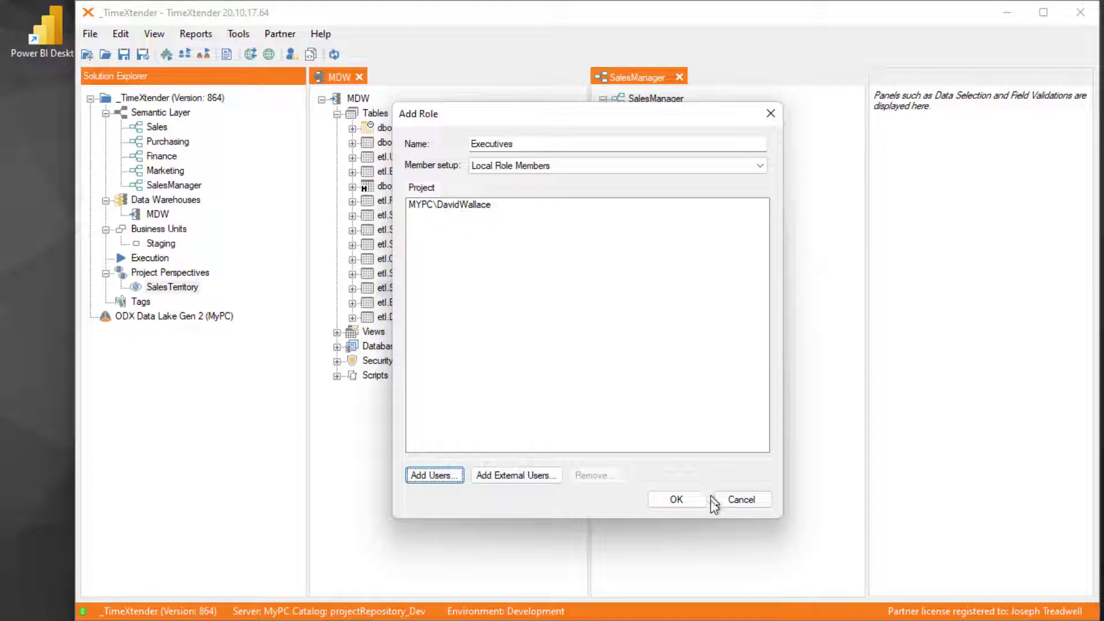
click(691, 501)
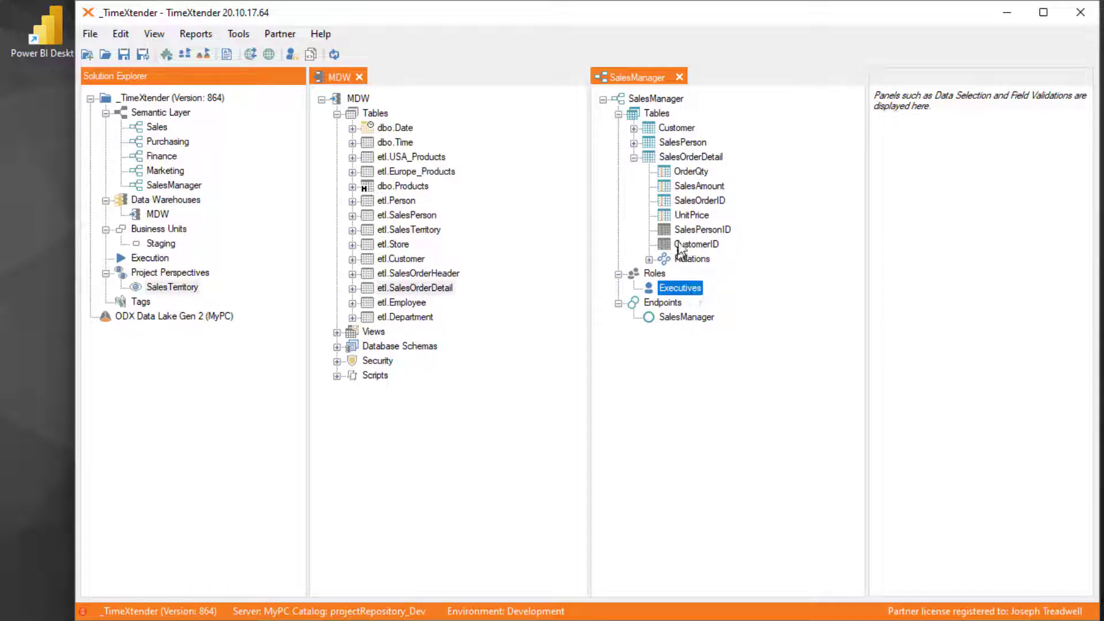
- Look at the row-level security option offered for the UnitPrice field without adding a setup
right_click(678, 215)
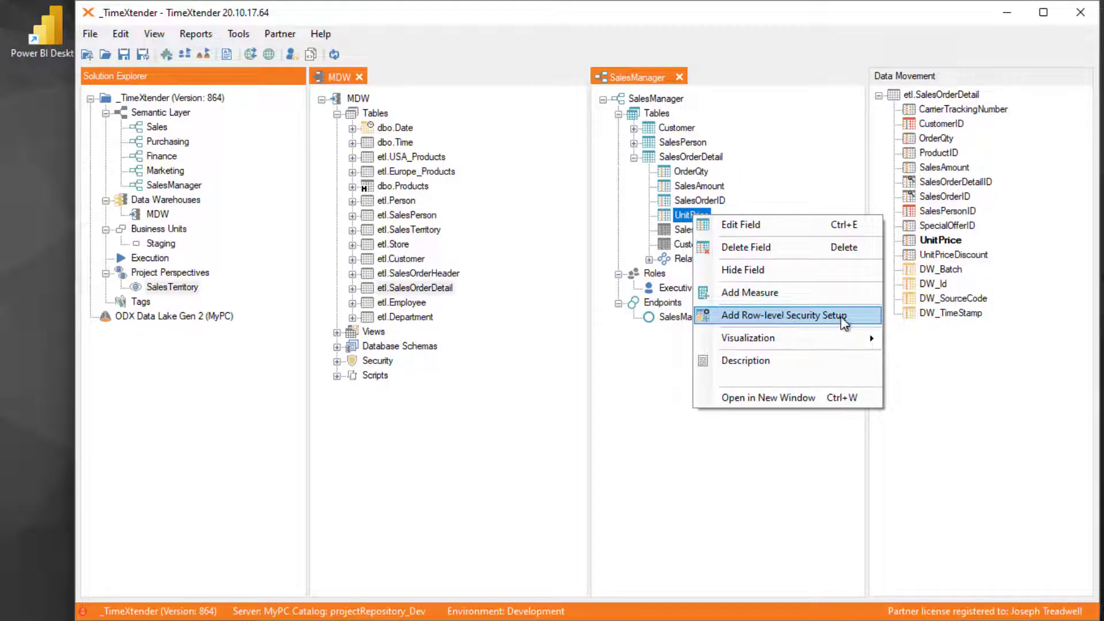
click(681, 289)
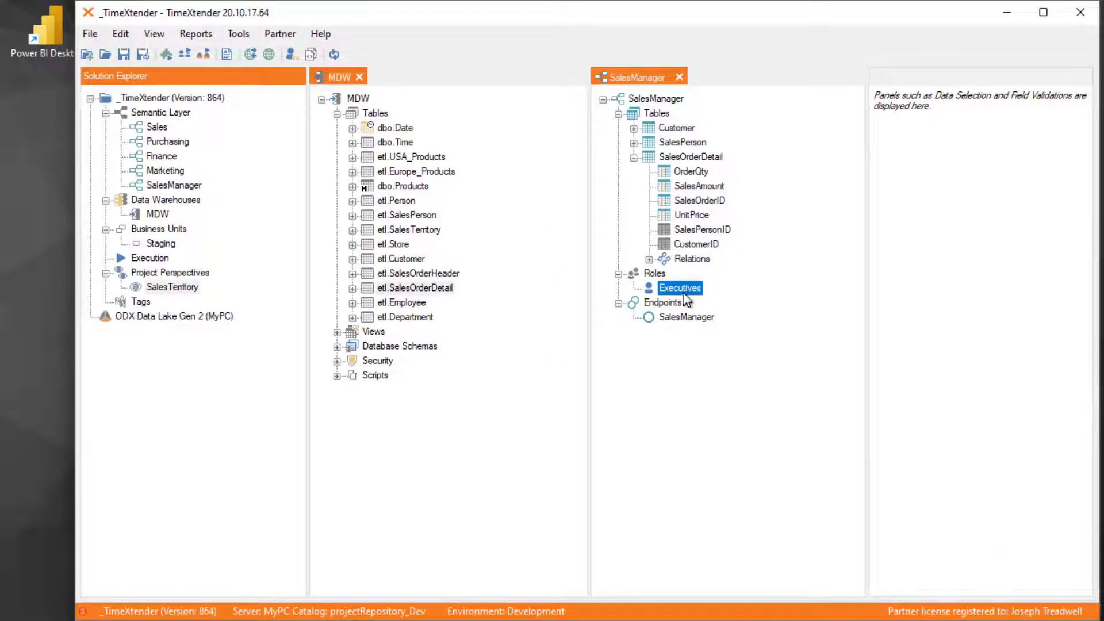
- Deploy and execute the SalesManager semantic model, closing the progress report once it finishes
right_click(676, 99)
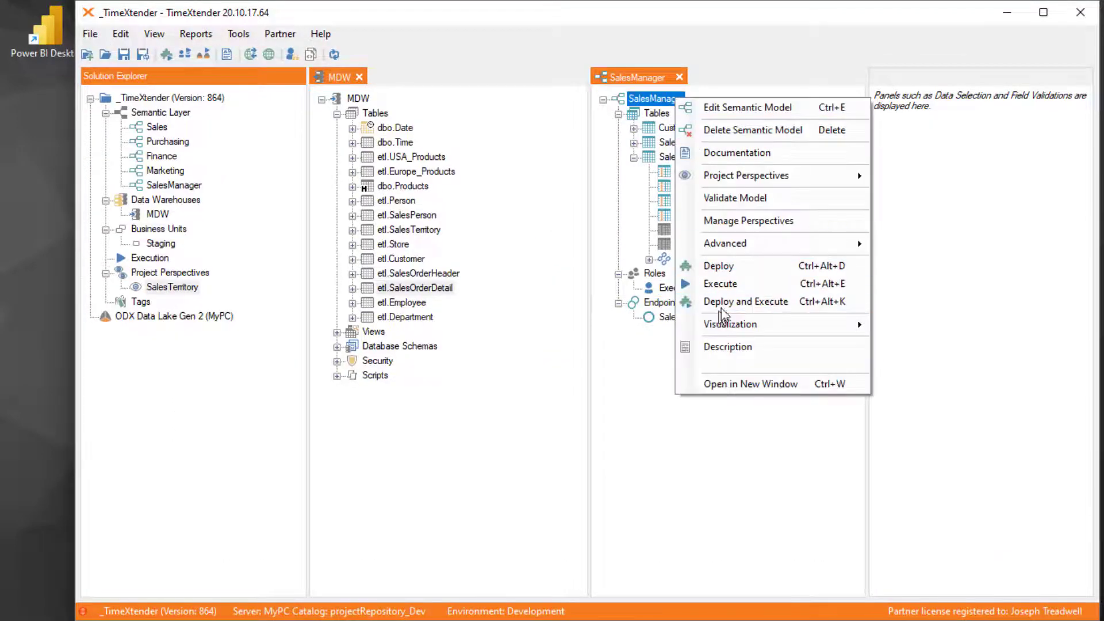
click(722, 305)
click(525, 415)
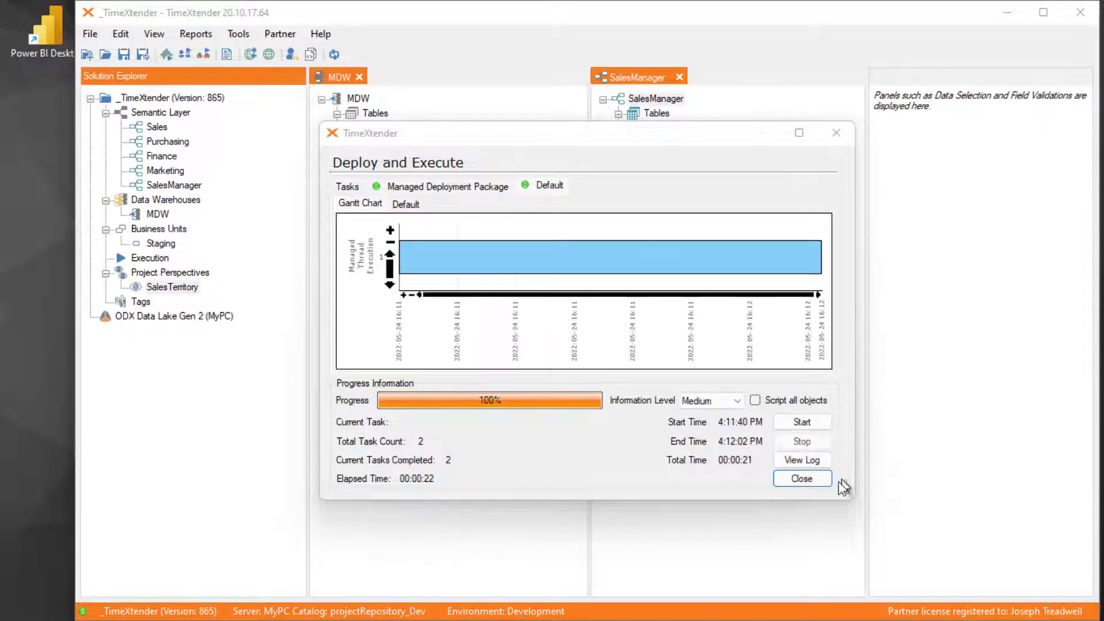
click(823, 481)
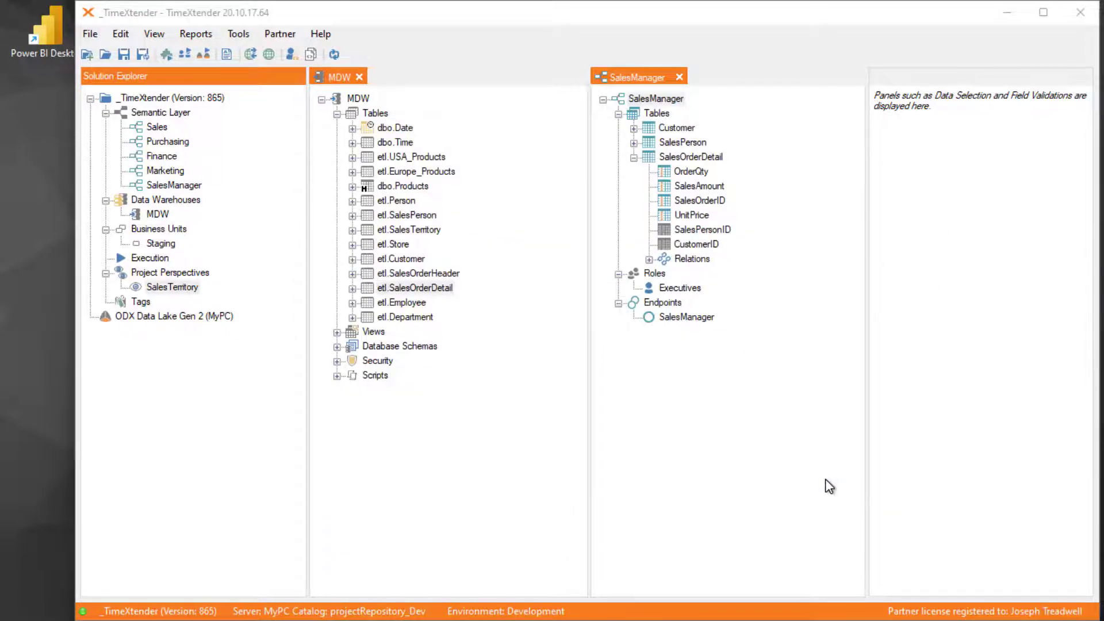
- Switch to Power BI Desktop, retry the SalesManager connection, and check the report's sales amounts by territory
key(alt+Tab)
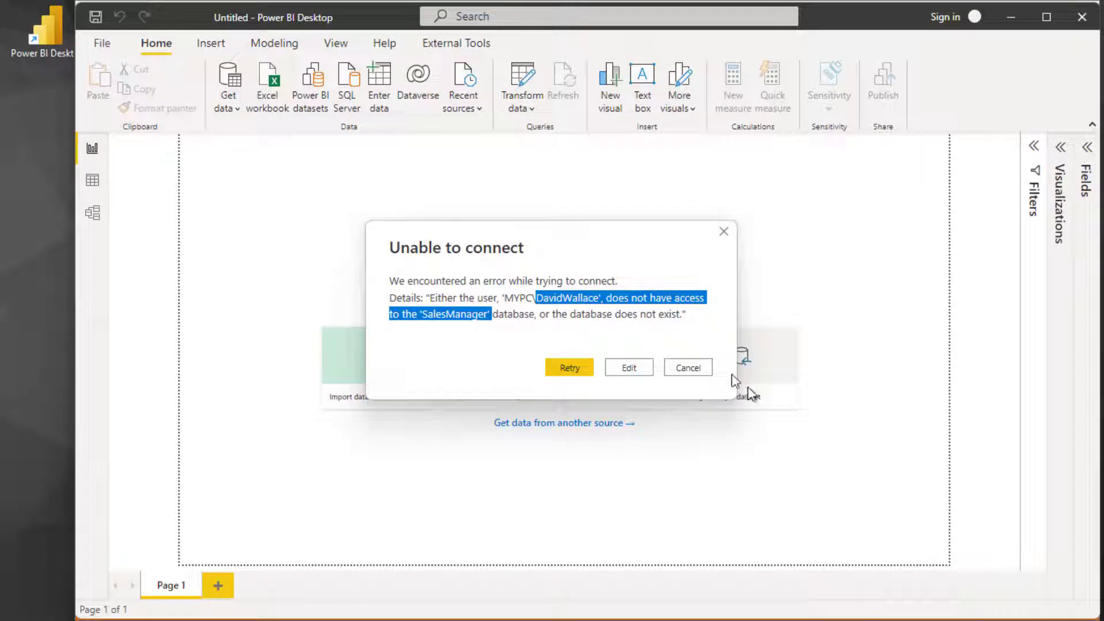
click(577, 367)
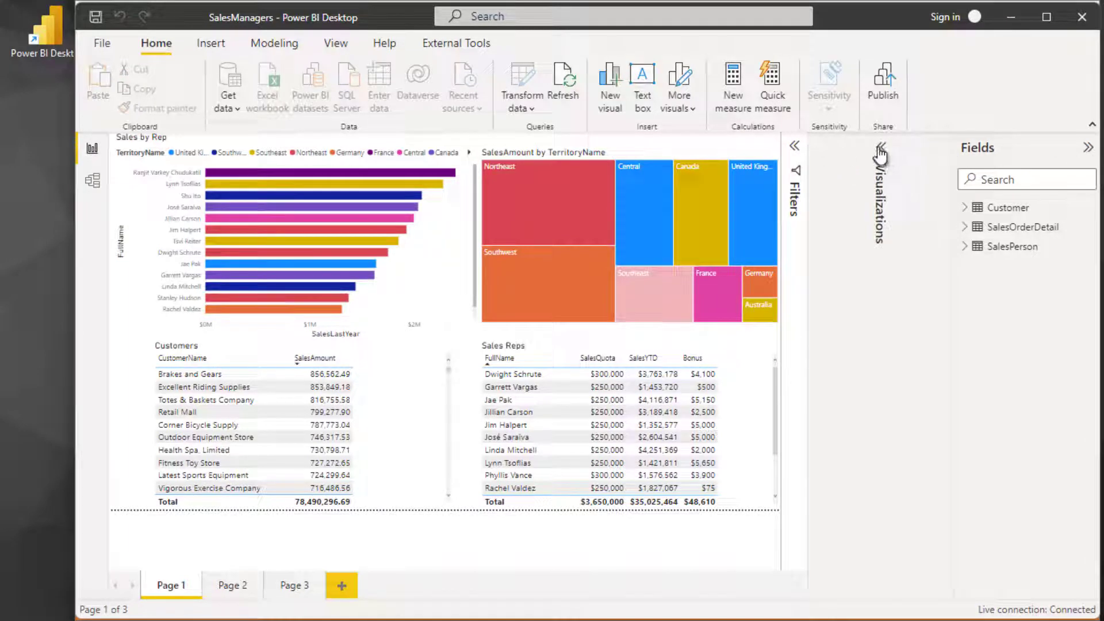
click(1090, 151)
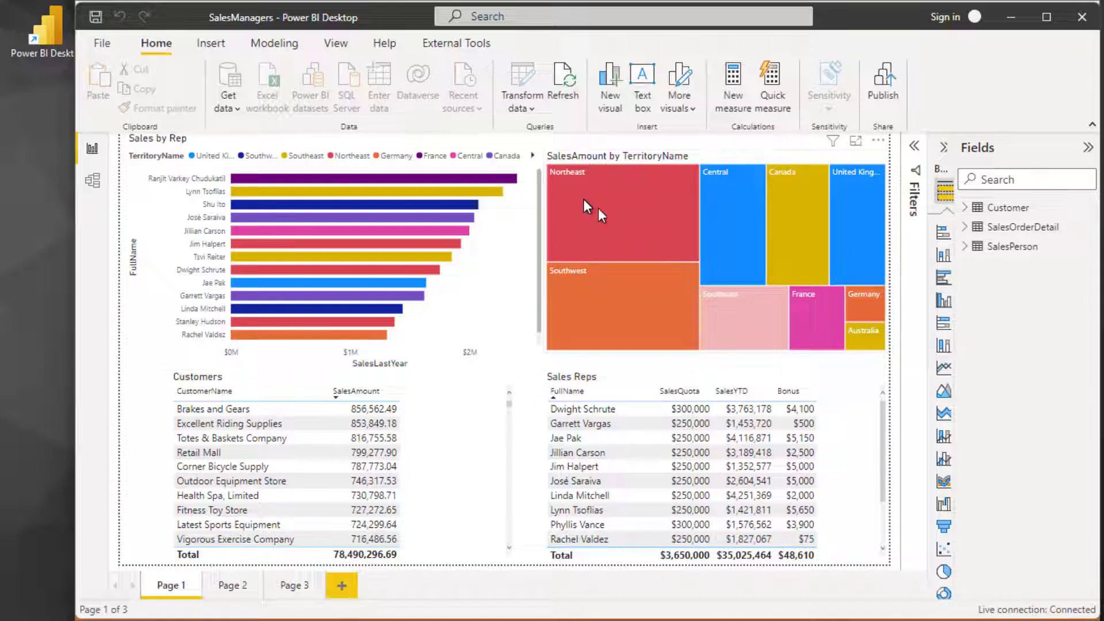
mouse_move(621, 201)
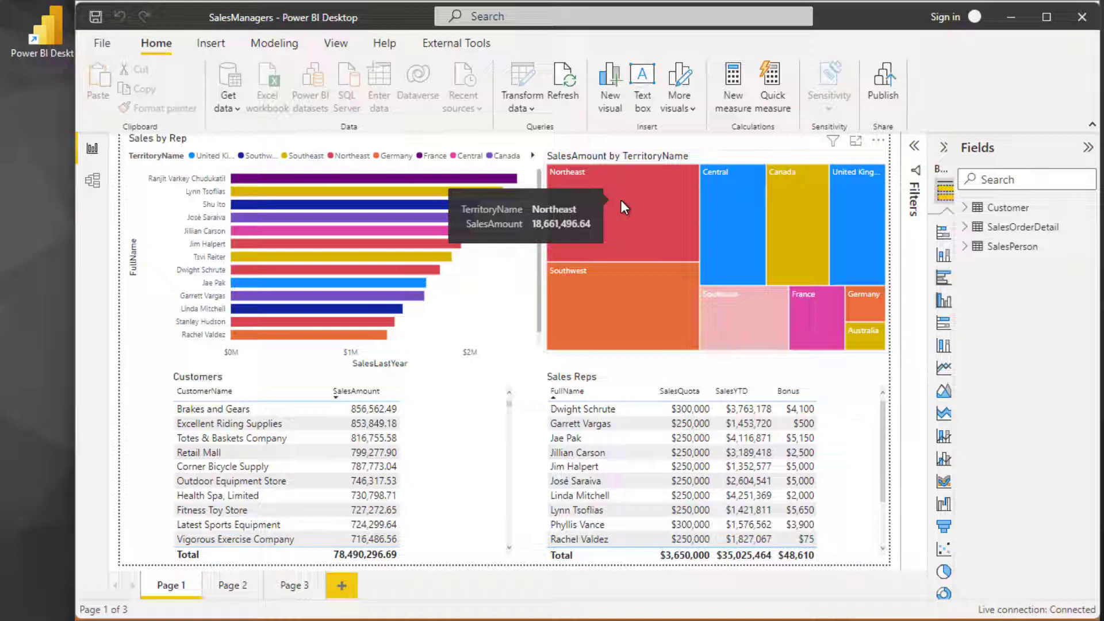
mouse_move(728, 274)
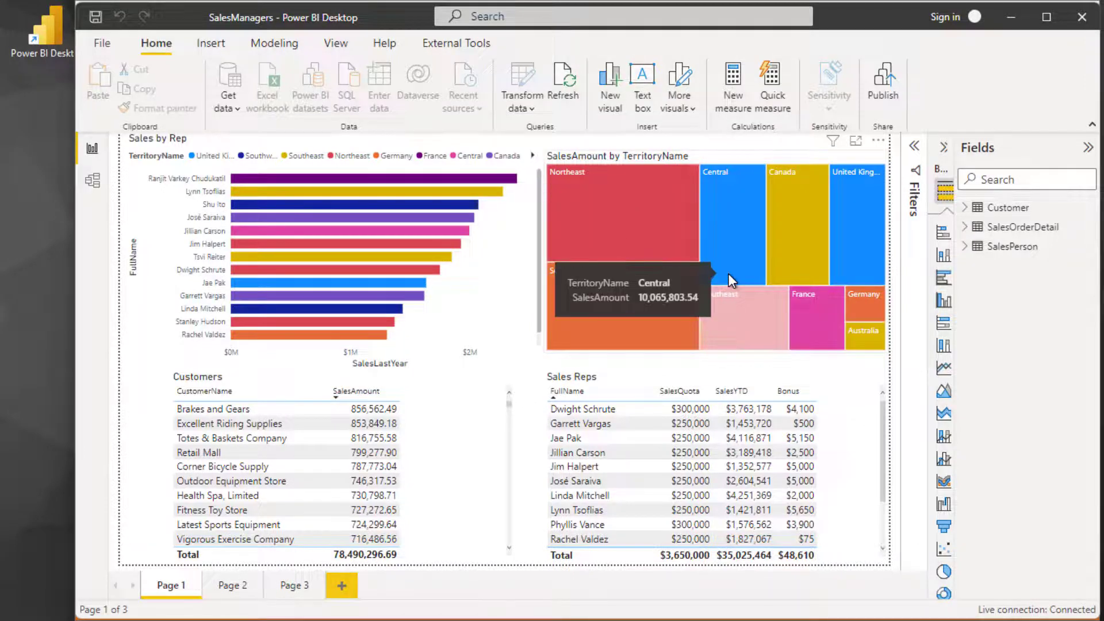
- Switch to TimeXtender and start a SalesManager role named Regional Managers with member setup Local Role Members
mouse_move(792, 291)
key(alt+Tab)
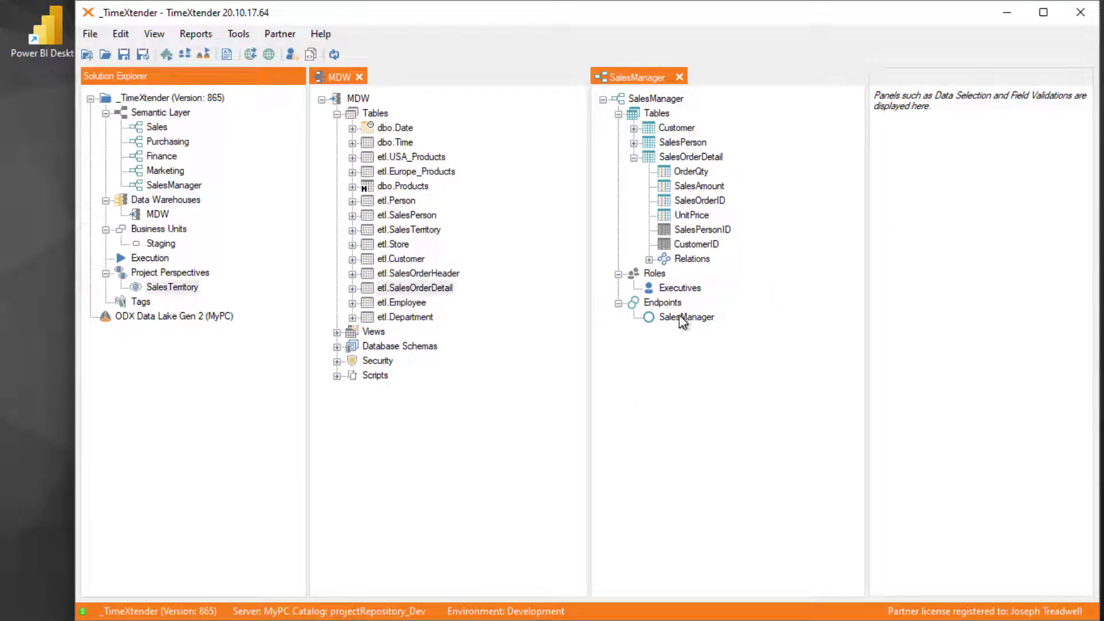
right_click(662, 274)
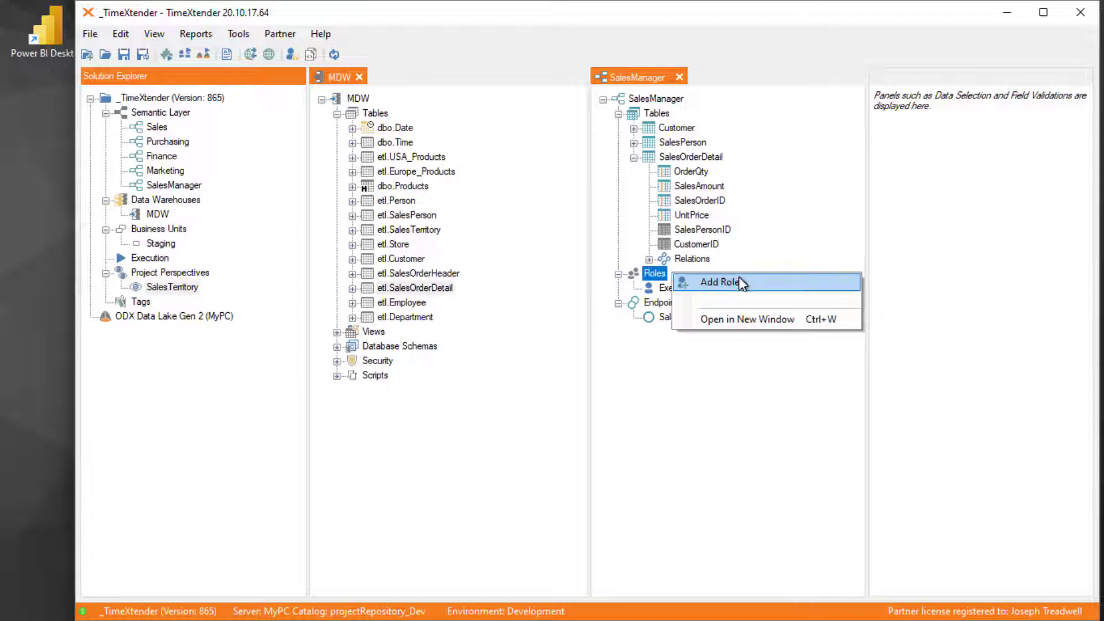
click(739, 282)
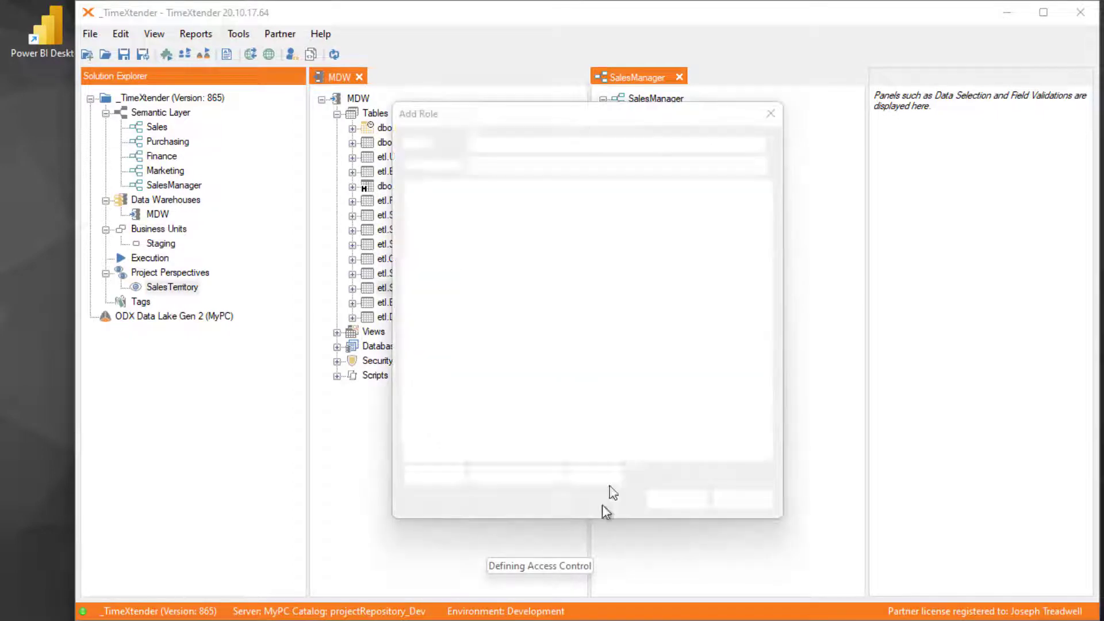
click(509, 144)
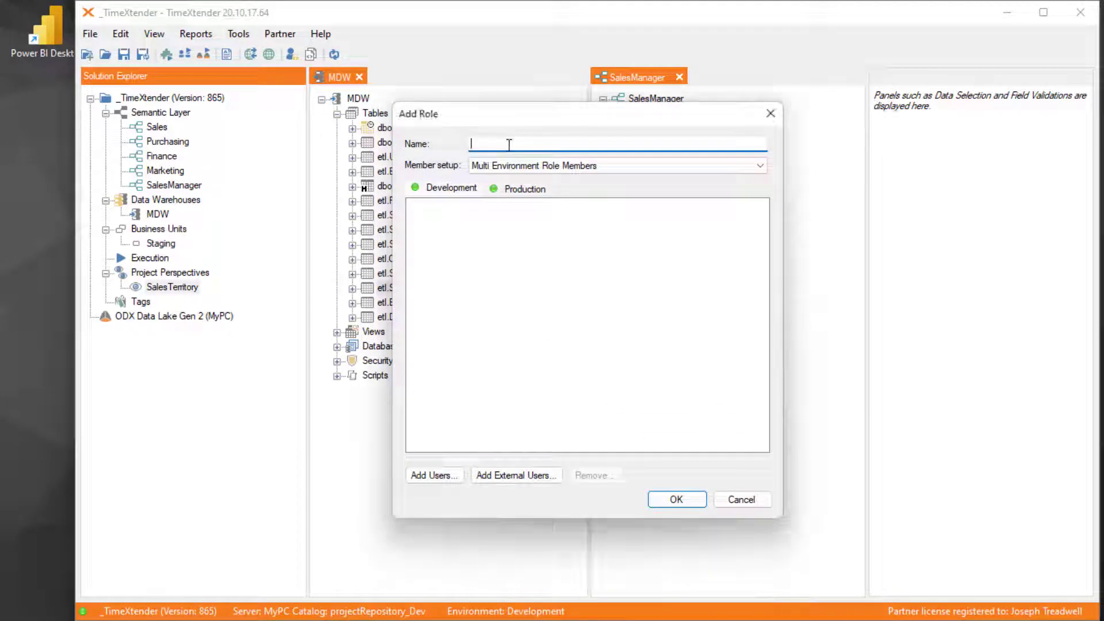
text(Regional Manager)
key(Tab)
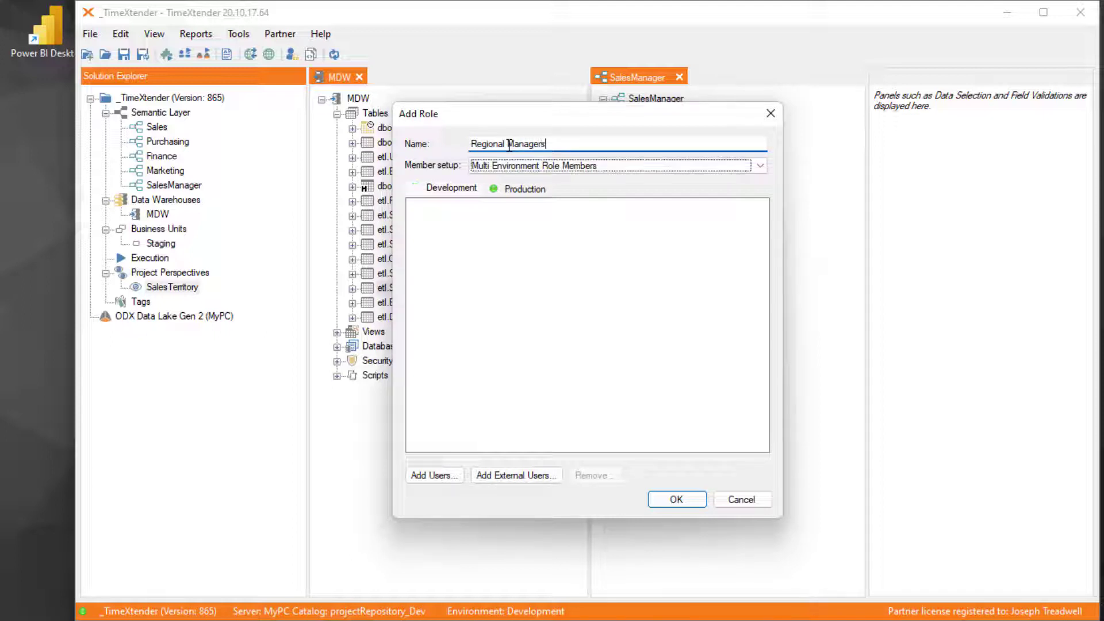
key(Up)
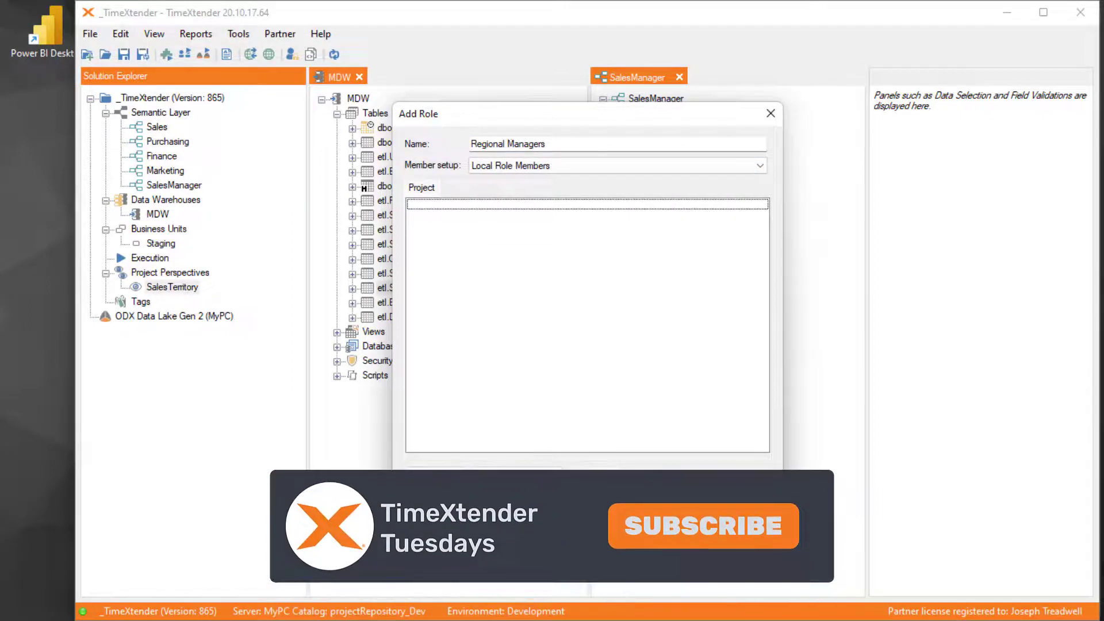
- Add the regional manager's local user account as a member and save the Regional Managers role
click(434, 475)
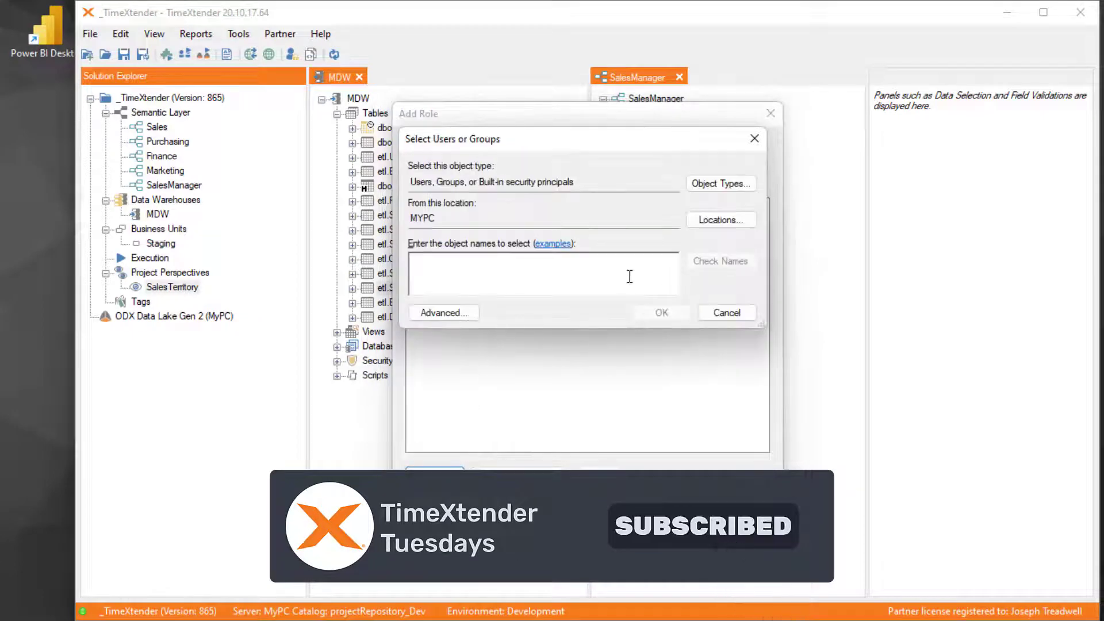
text(MichaelScott)
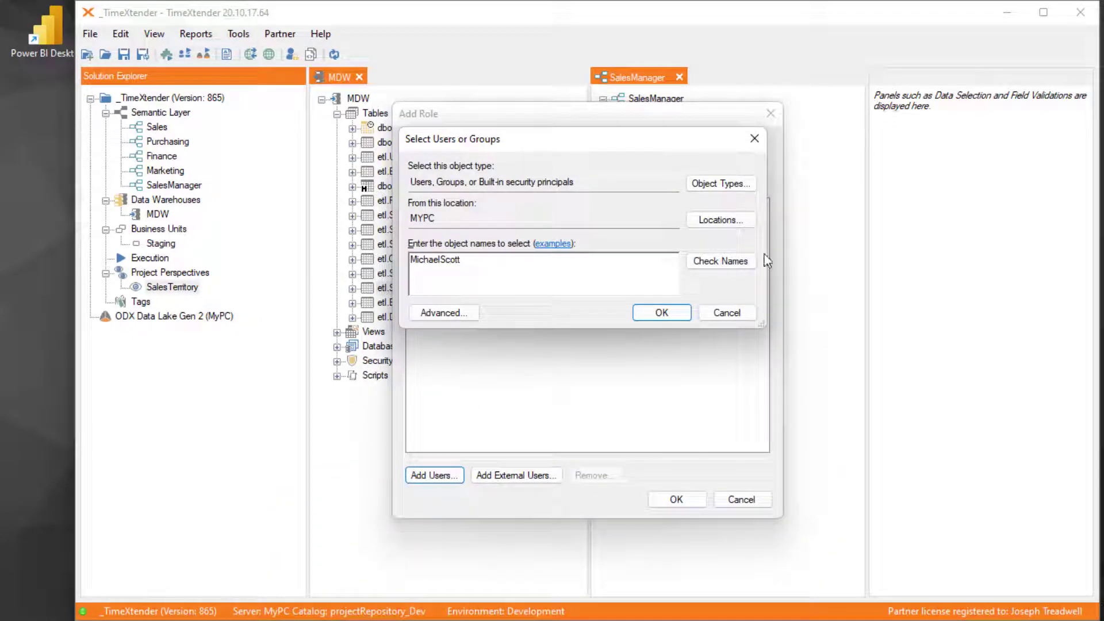
click(712, 258)
click(663, 313)
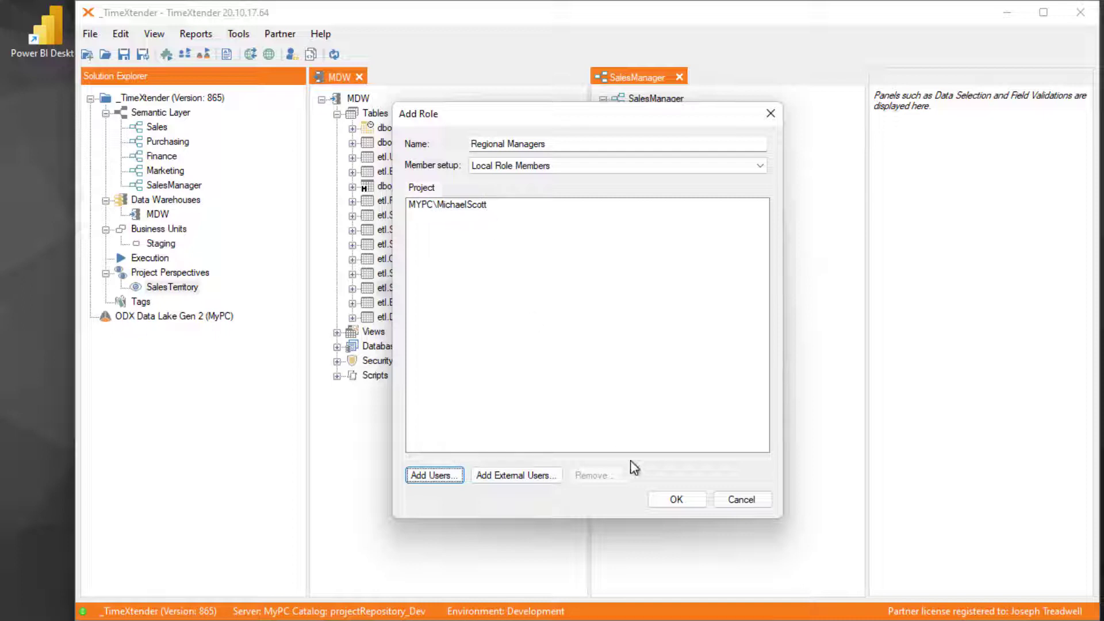
click(676, 499)
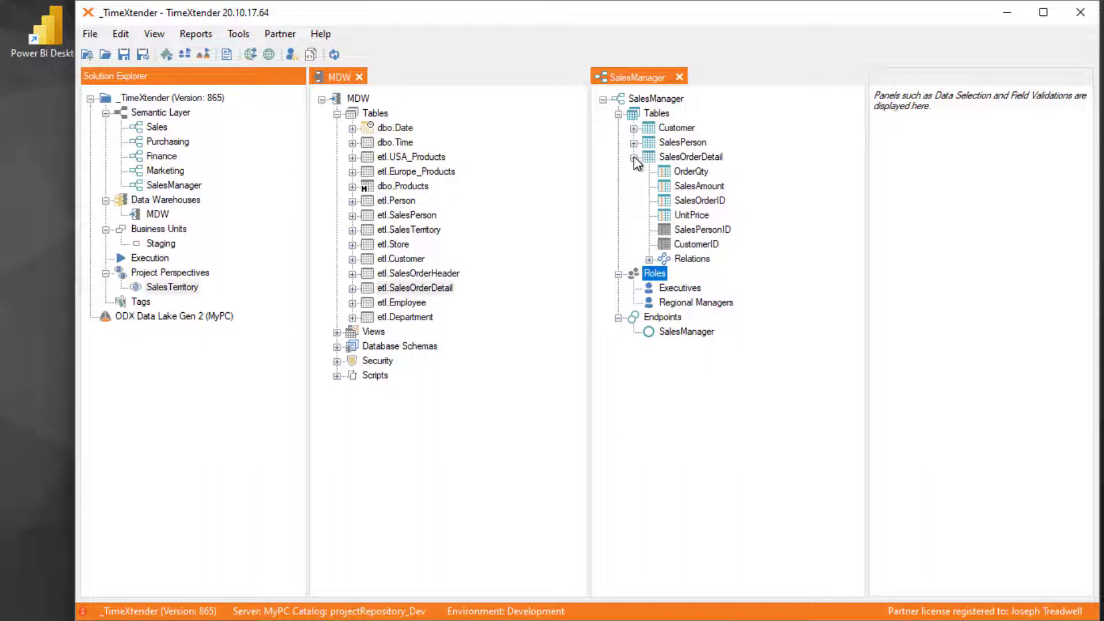
- Start a row-level security setup named Territories, type Manual, on the SalesPerson table's TerritoryName field
double_click(653, 155)
click(650, 143)
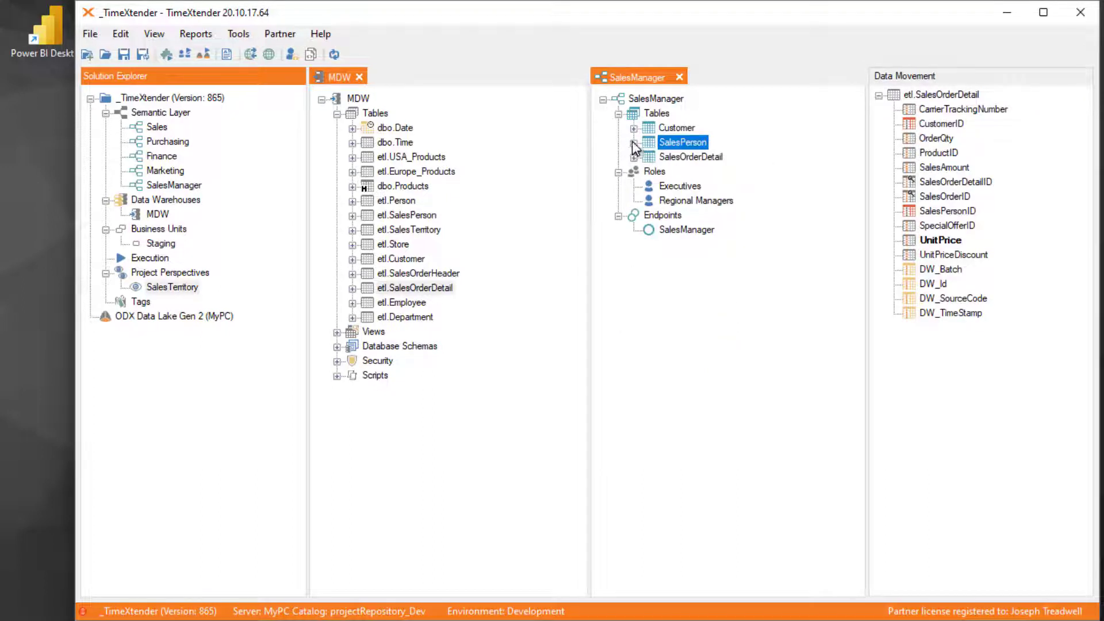
click(634, 142)
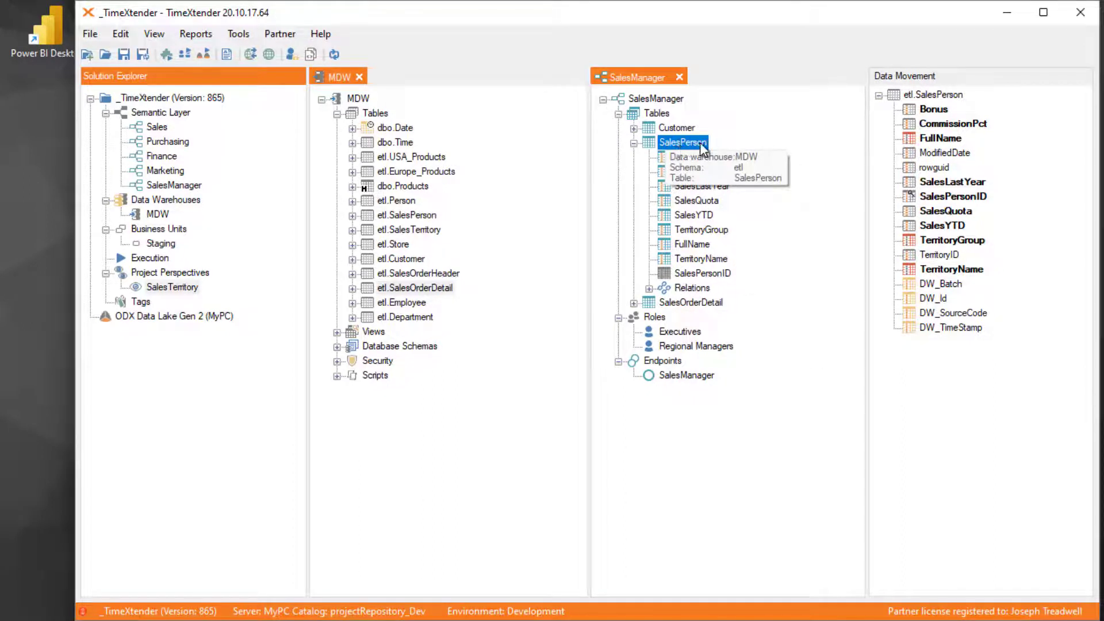
right_click(712, 259)
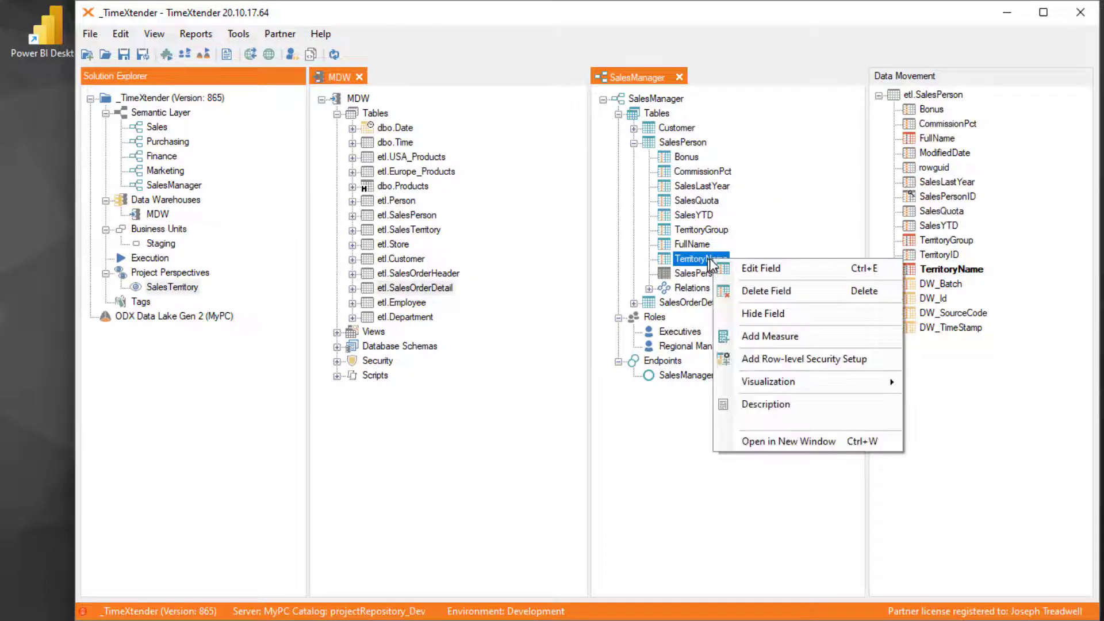
click(835, 363)
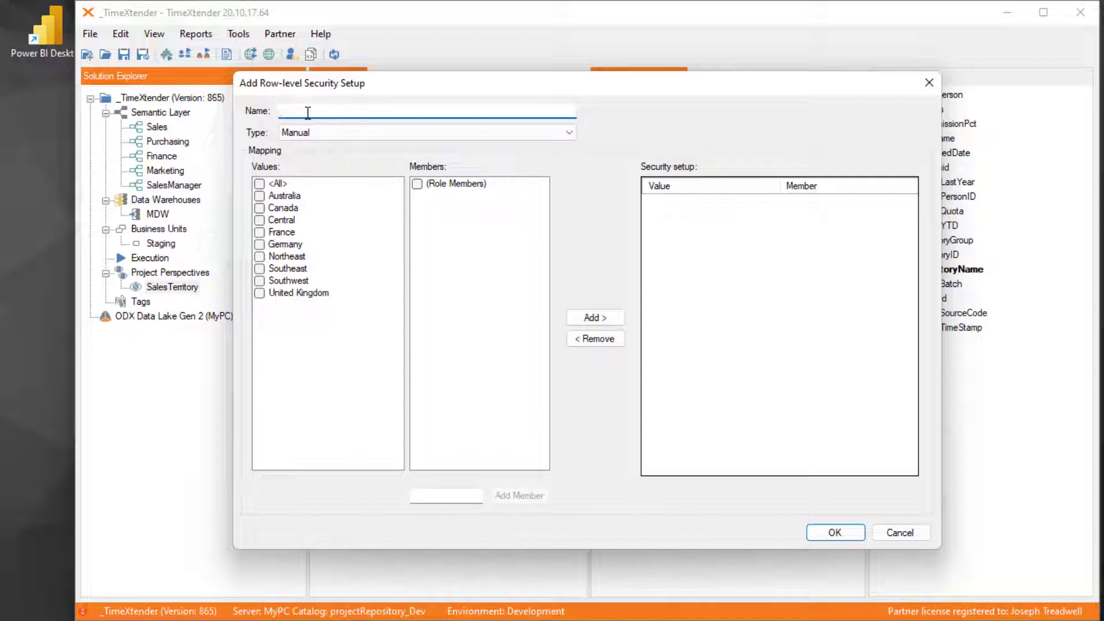
text(Territoriesw)
key(Tab)
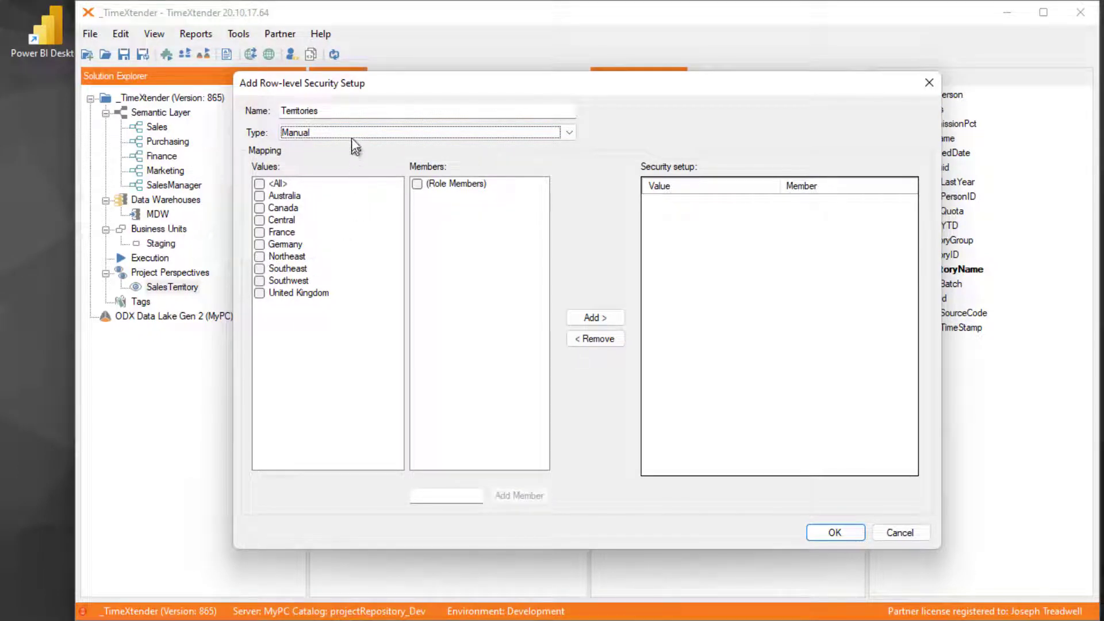
click(298, 136)
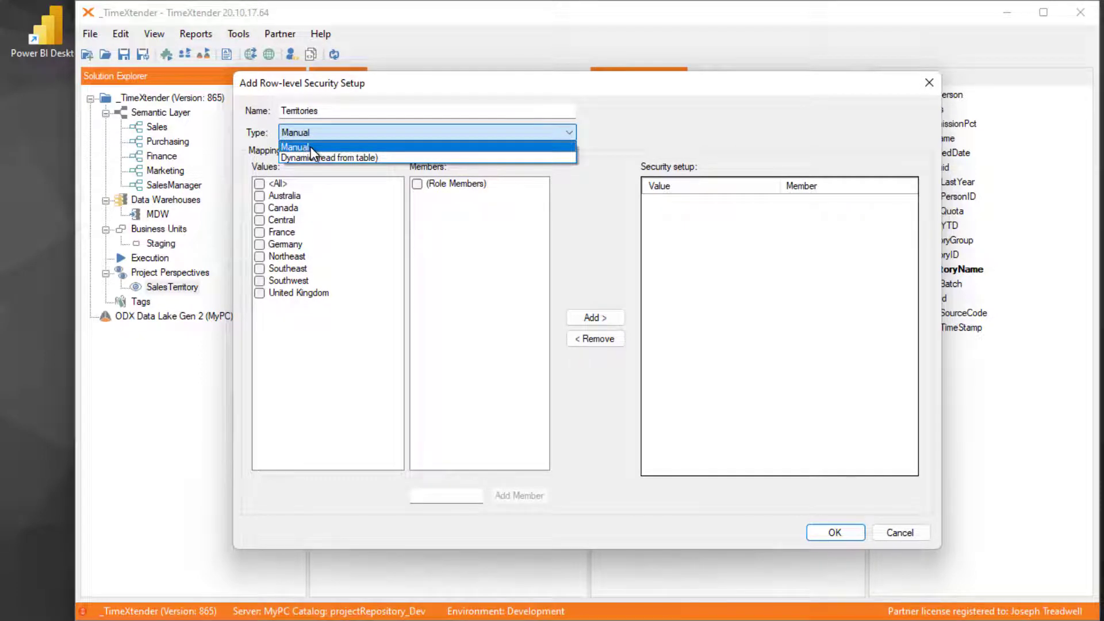
click(312, 147)
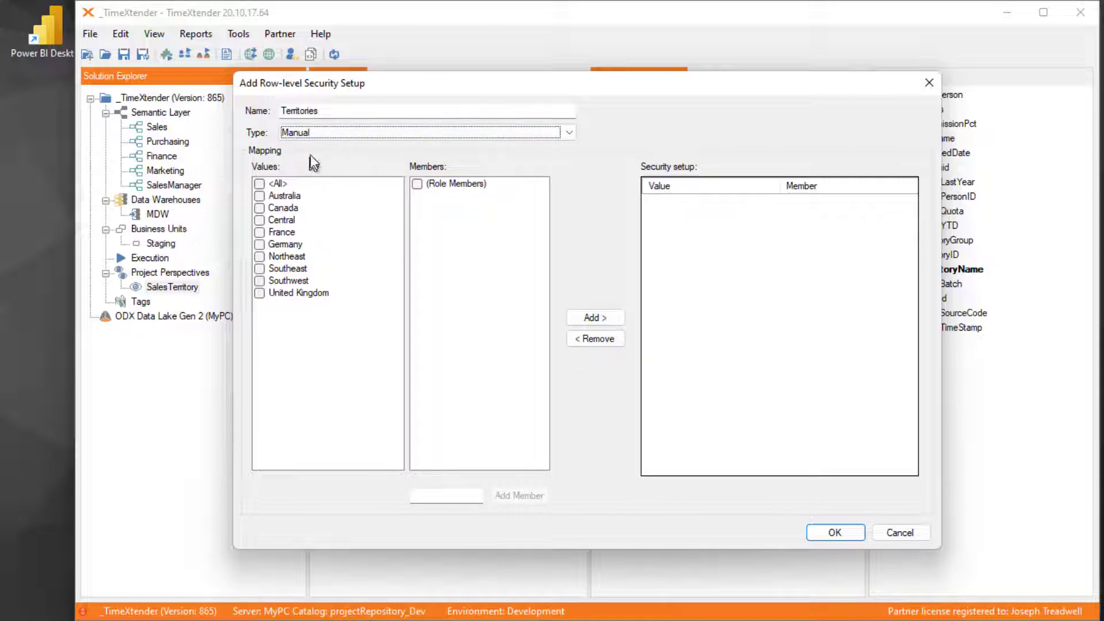
- Add the regional manager's MYPC account as a member, map the Northeast value to it, and save the Territories setup
click(259, 257)
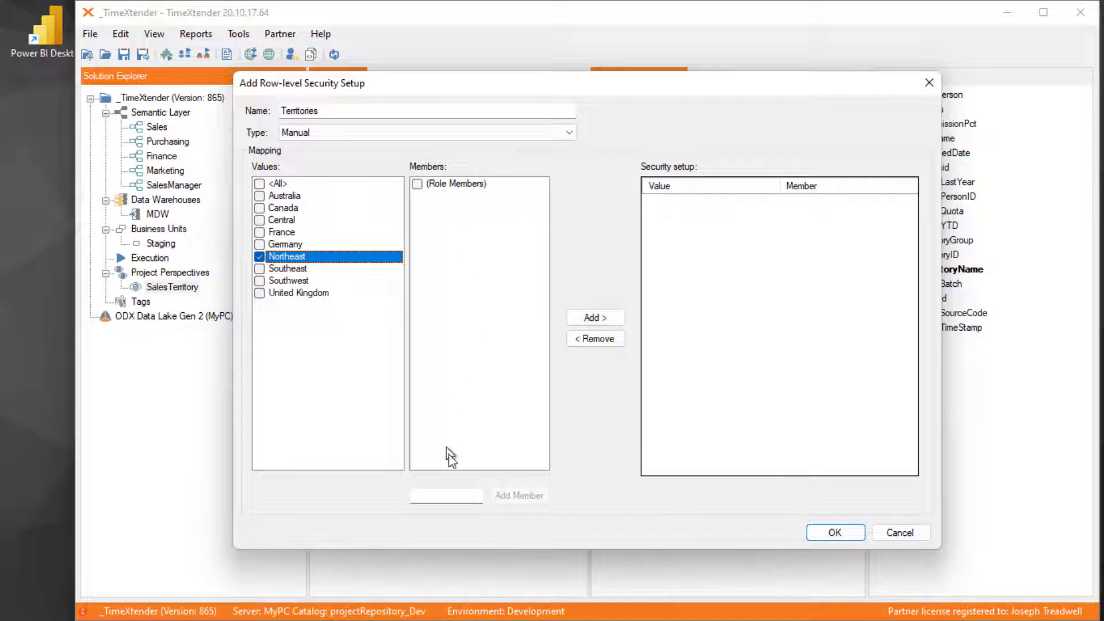
click(455, 495)
text(MYPC)
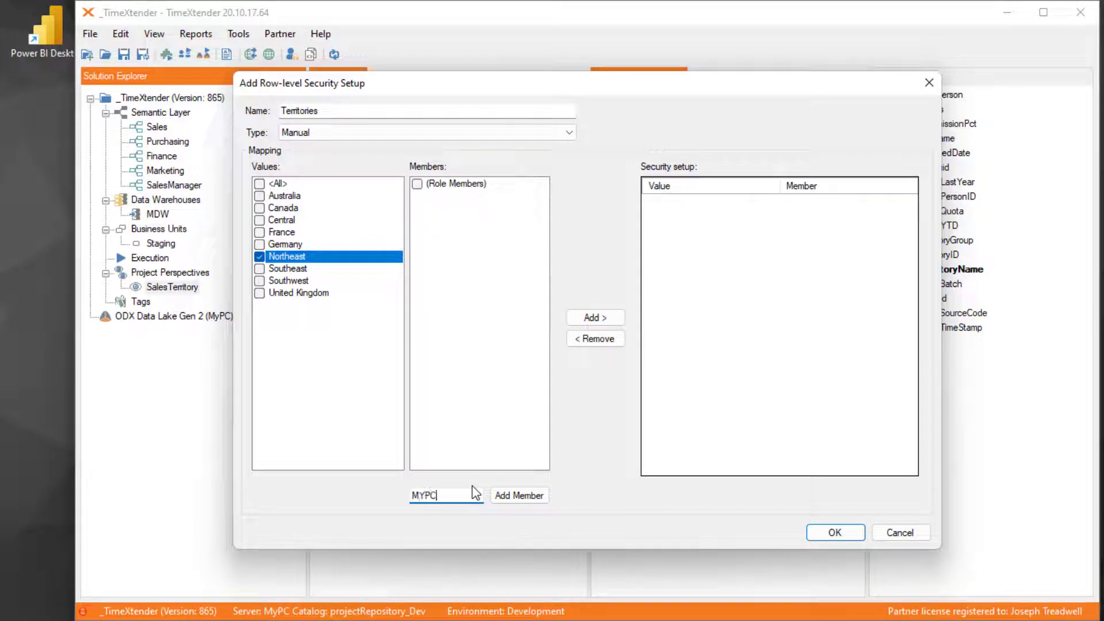
text(\MichaelScott)
click(519, 495)
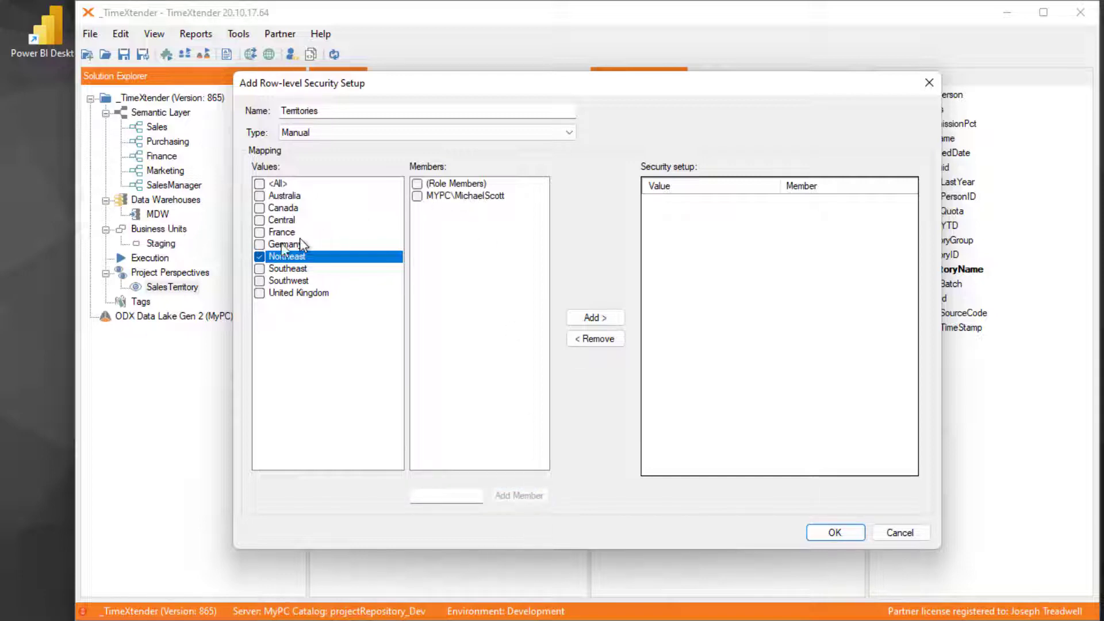
click(416, 197)
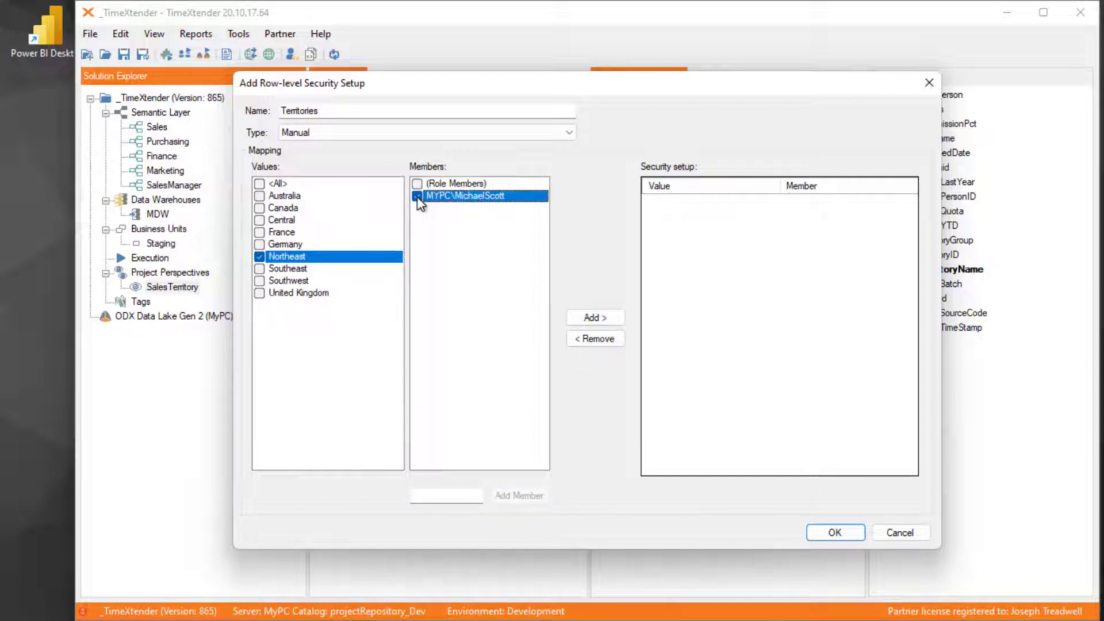
click(619, 321)
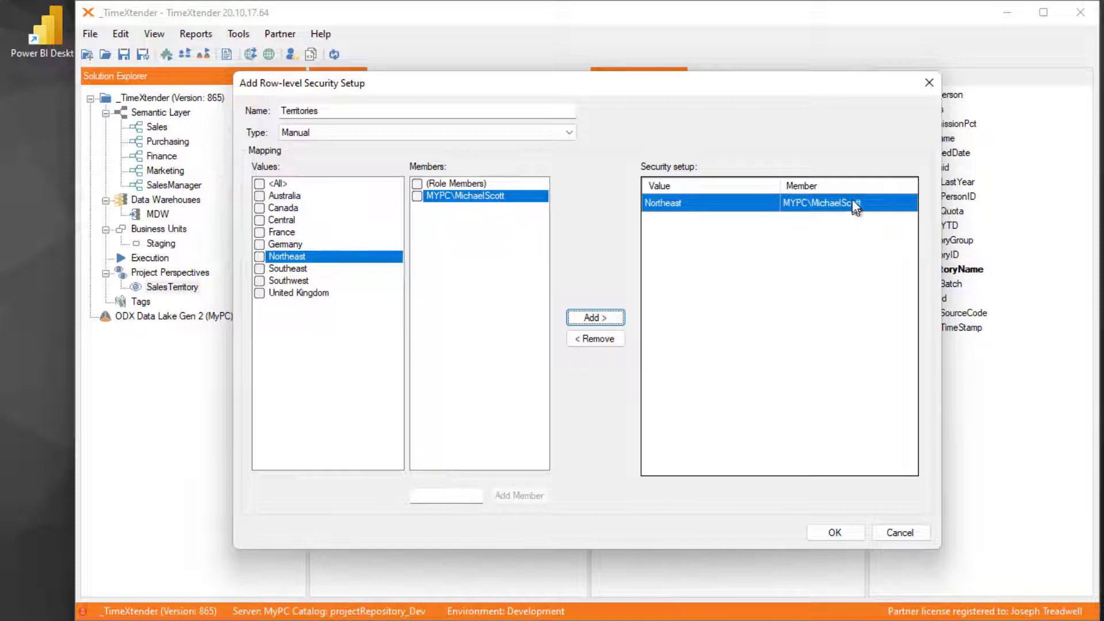
click(832, 535)
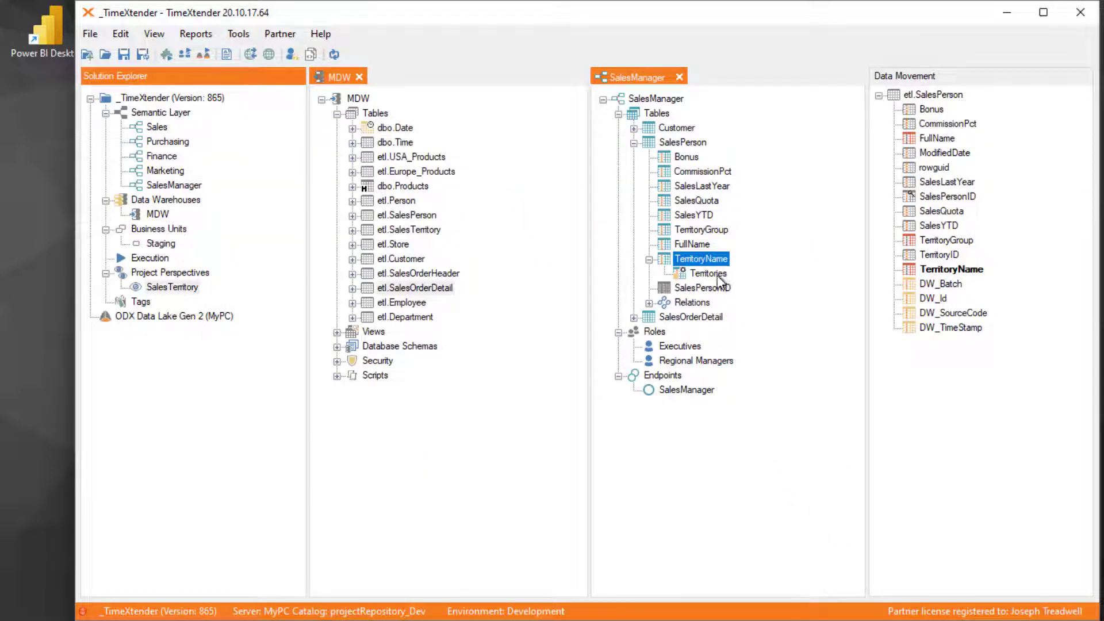
- Deploy and execute the SalesManager semantic model
right_click(642, 102)
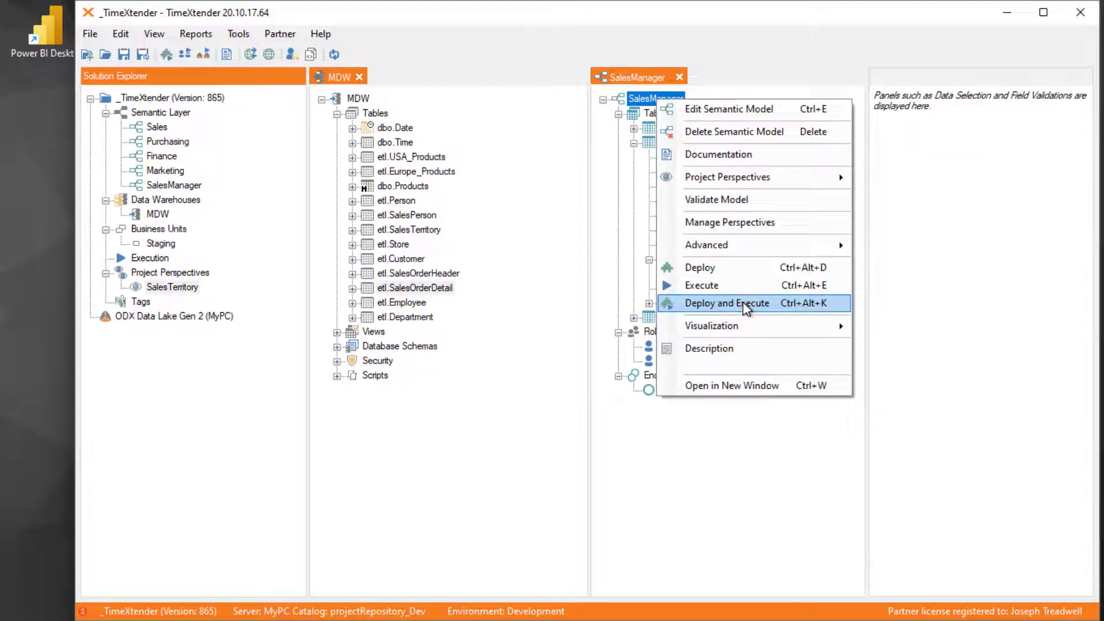
click(746, 305)
click(518, 416)
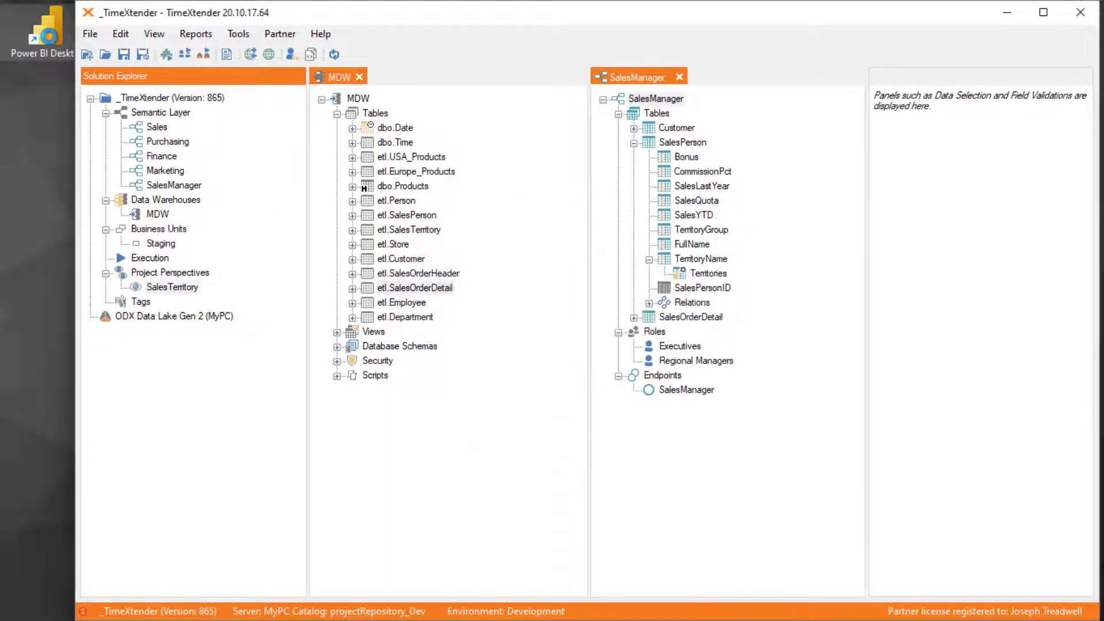
double_click(49, 37)
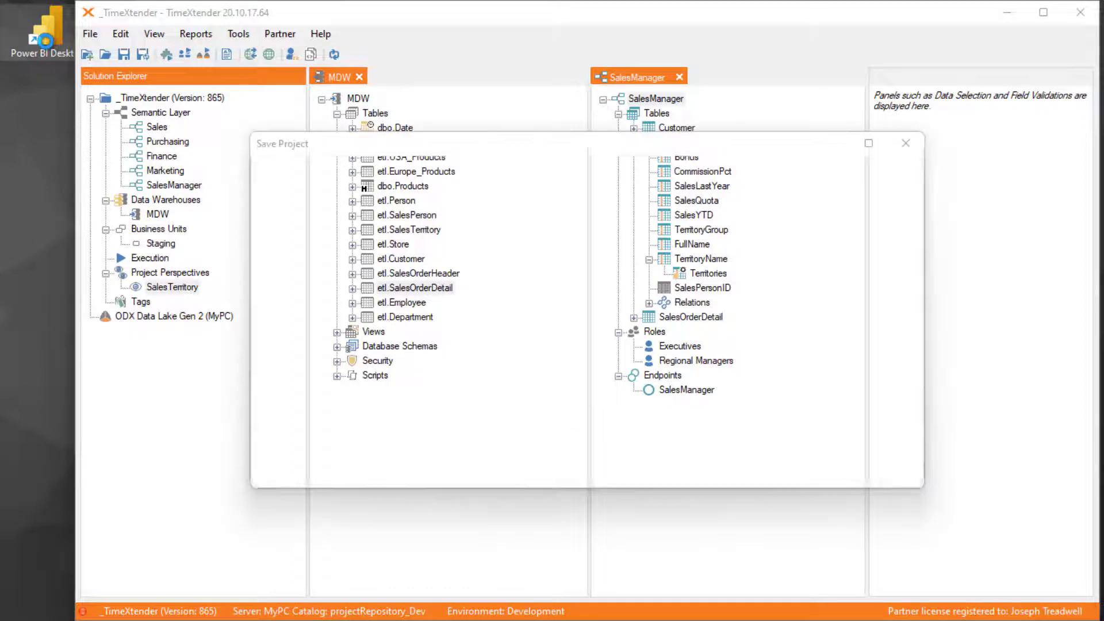
click(818, 467)
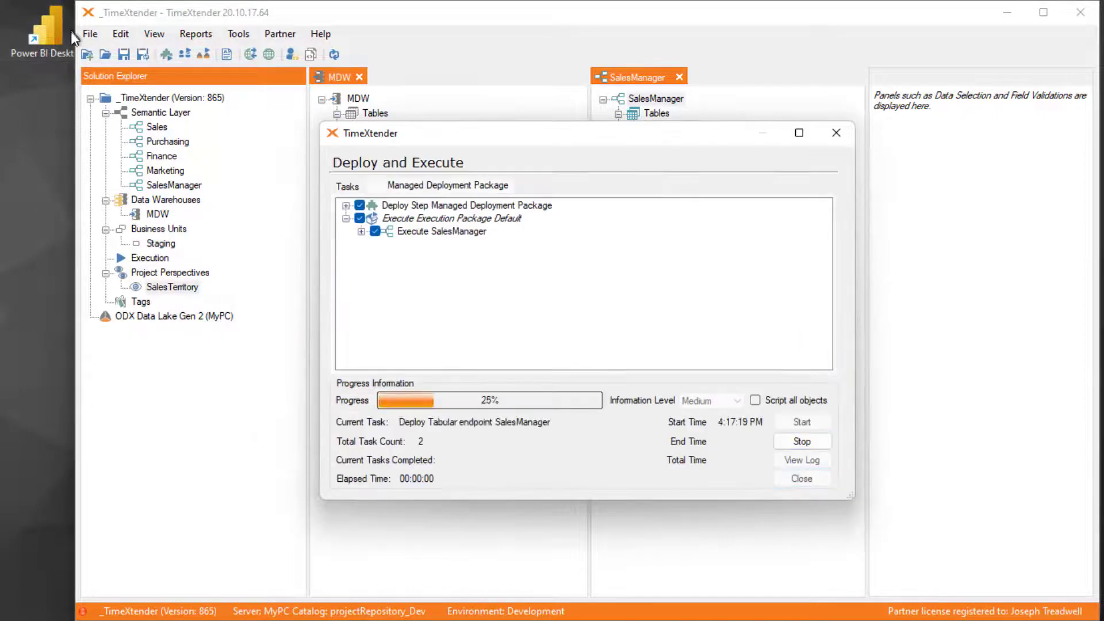
- Run Power BI Desktop as a different user, entering the regional manager's local account name and the account password
double_click(51, 35)
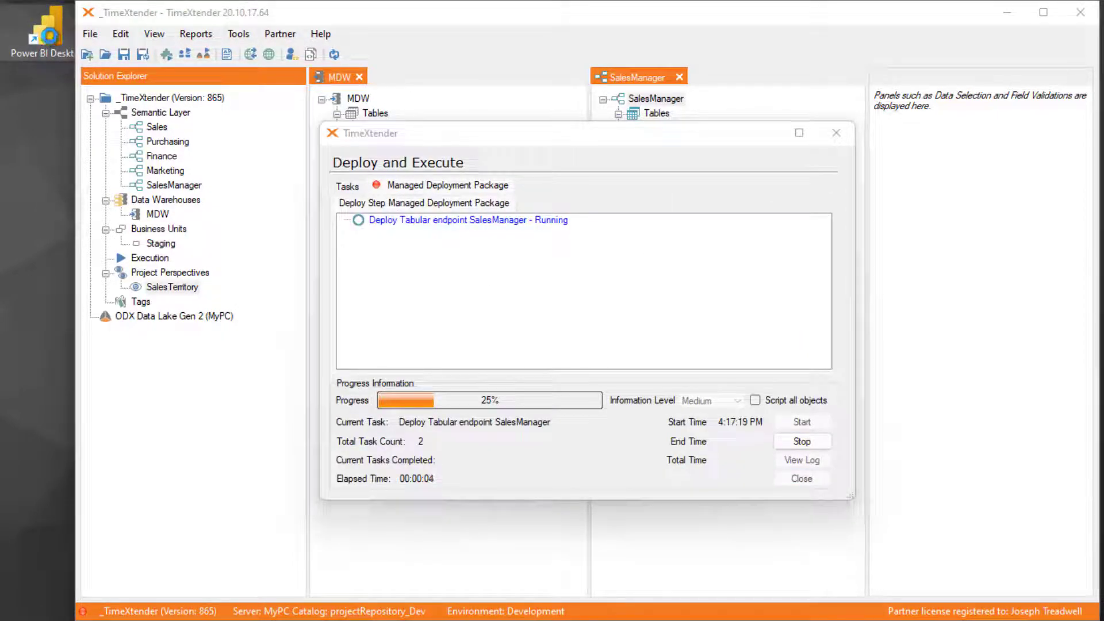
right_click(46, 34)
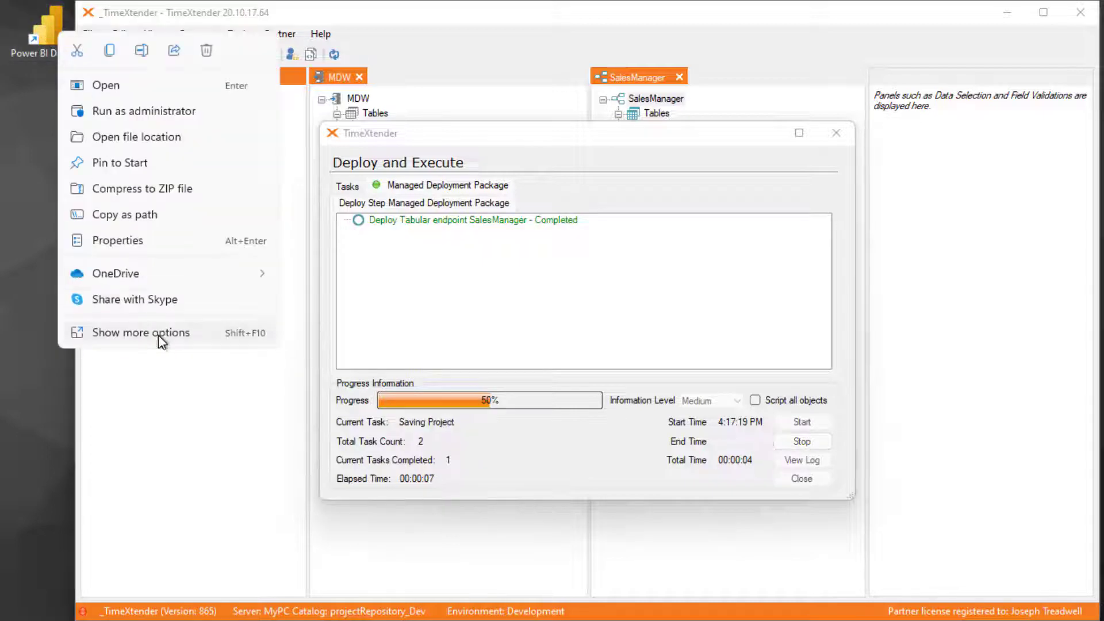
click(157, 335)
click(131, 97)
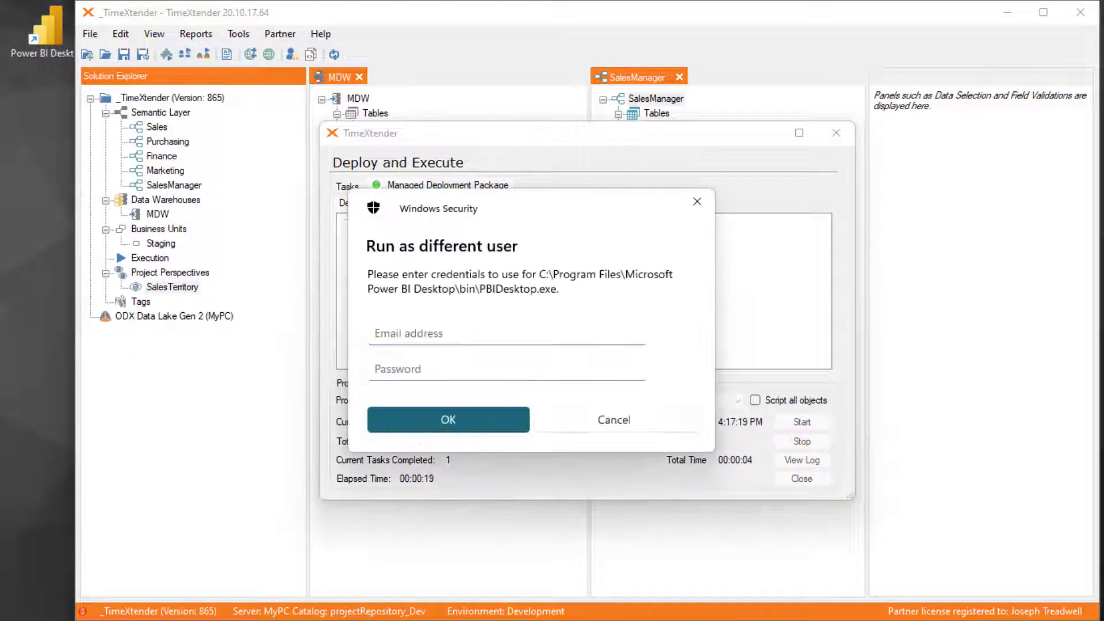
click(470, 336)
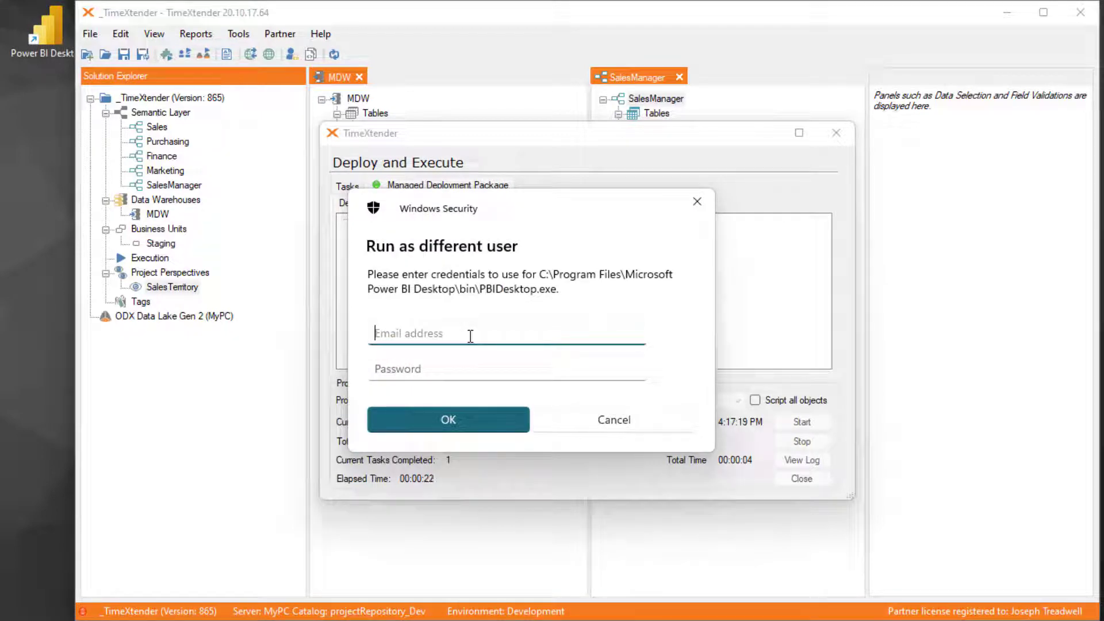
text(j)
text(\Michae)
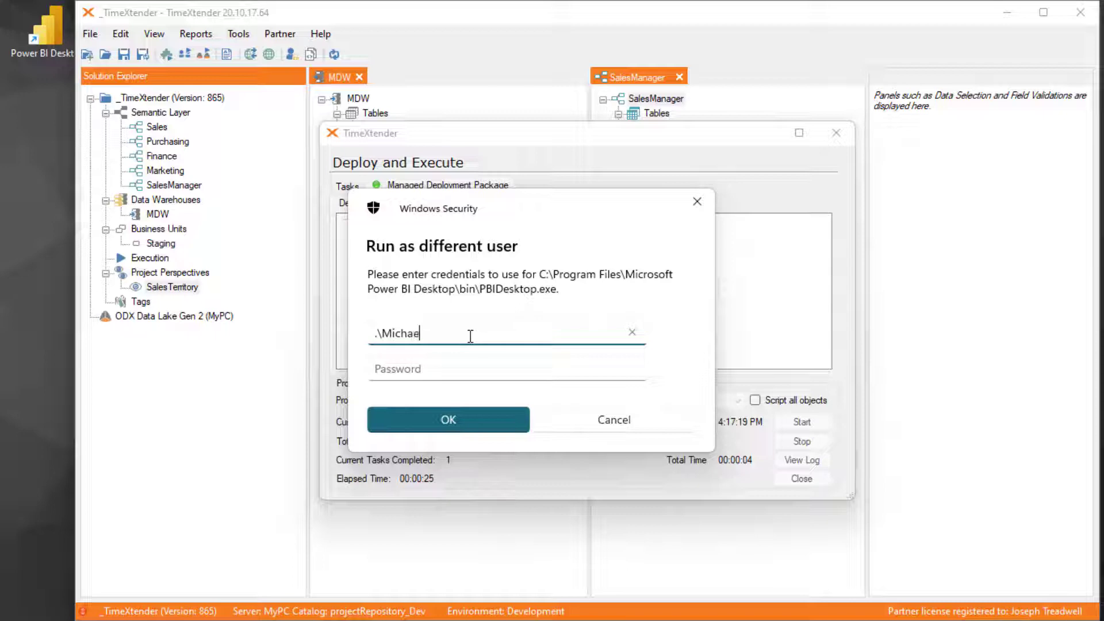
text(lScott)
key(Tab)
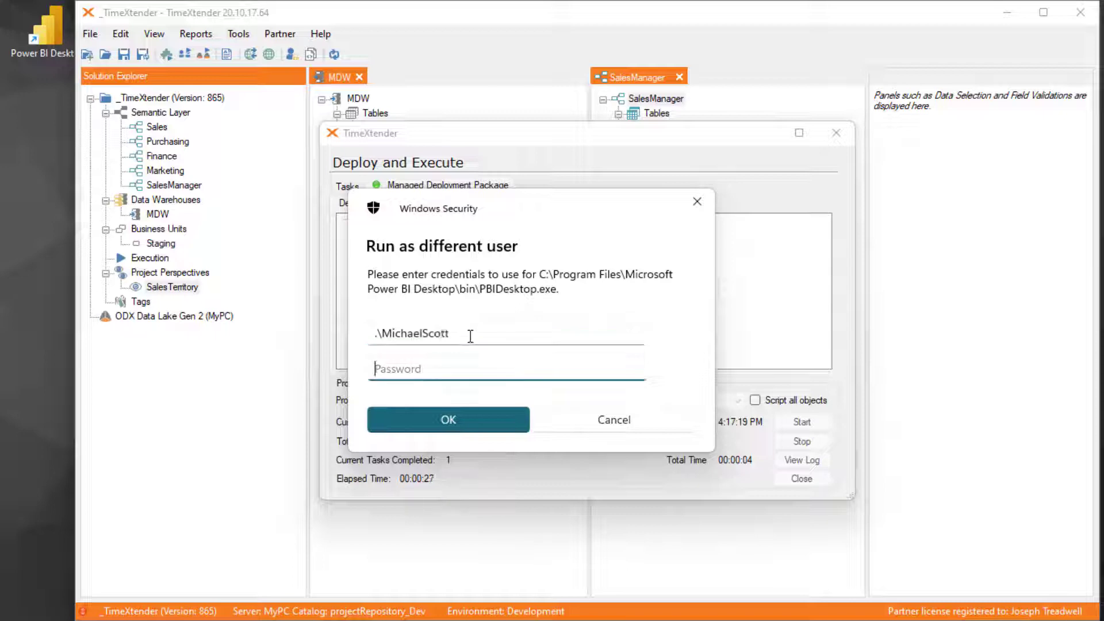
text(***)
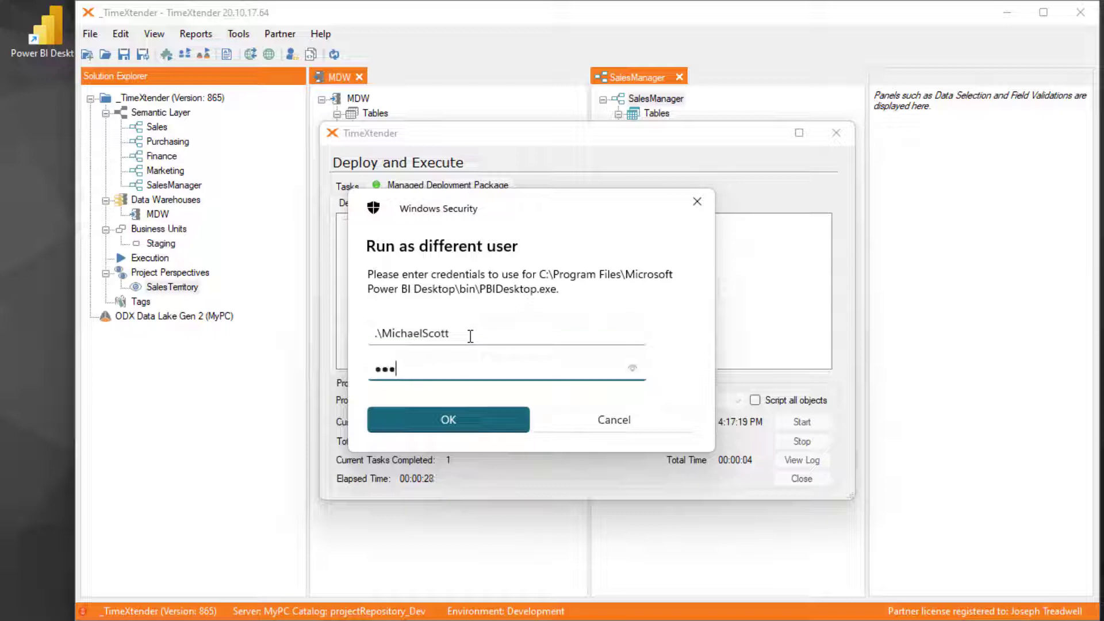
click(475, 422)
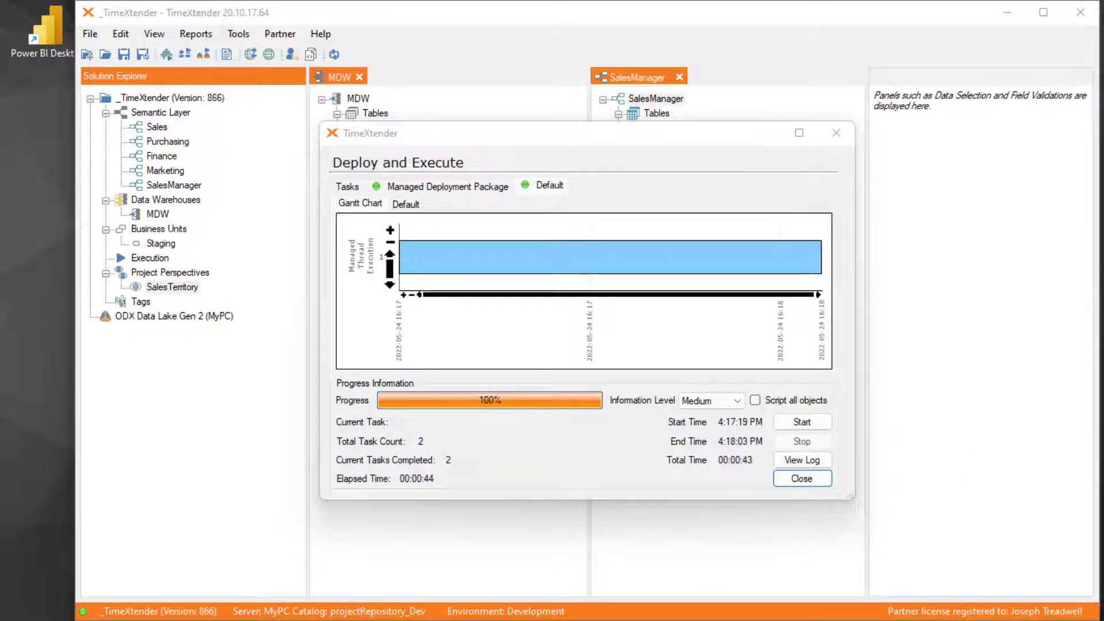
- Close the deployment window and open the recent report SalesManagers.pbix in Power BI Desktop to inspect its territory data
click(804, 480)
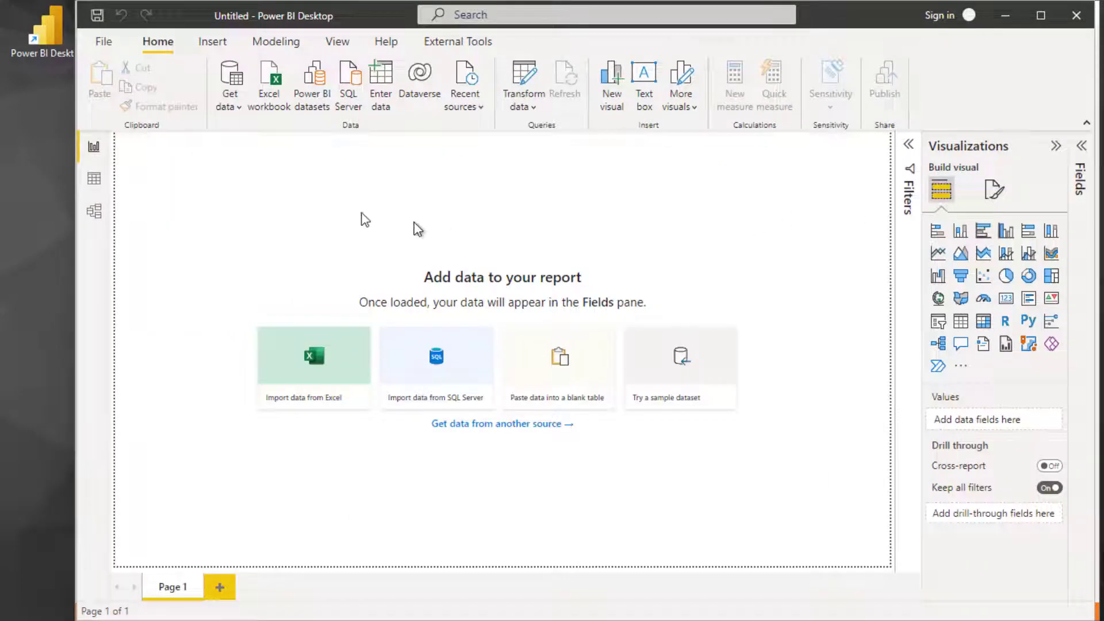
click(103, 42)
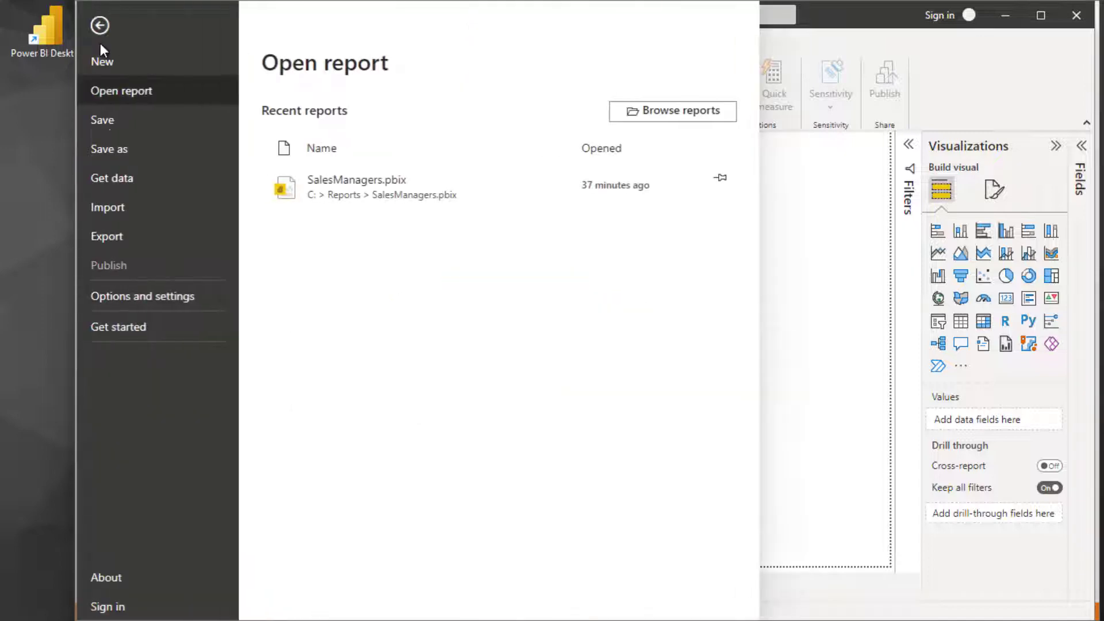
click(322, 181)
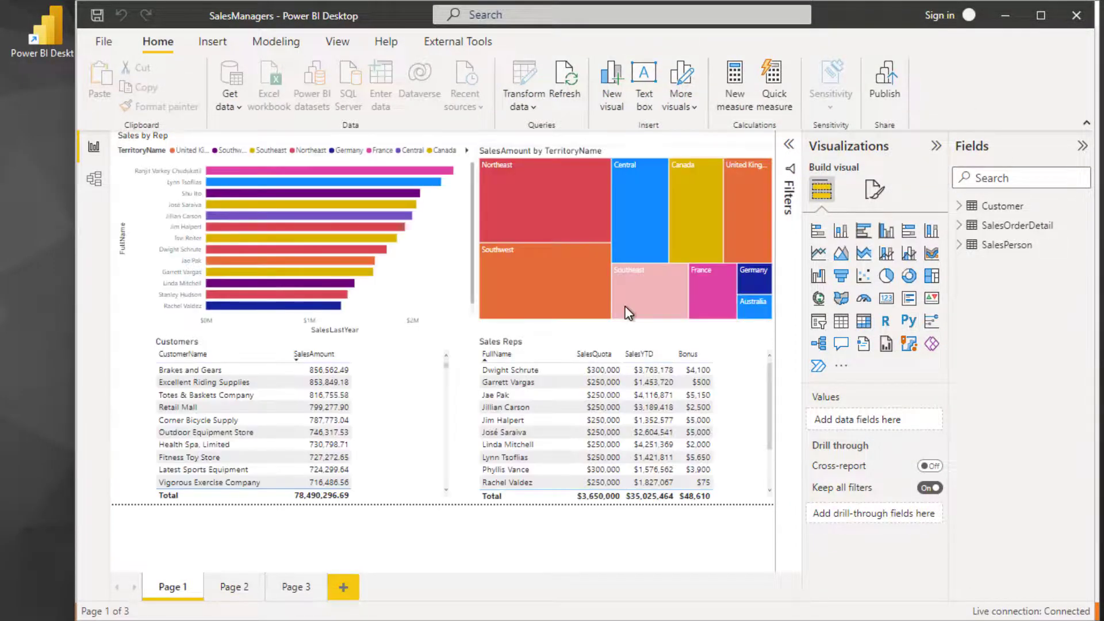
mouse_move(629, 313)
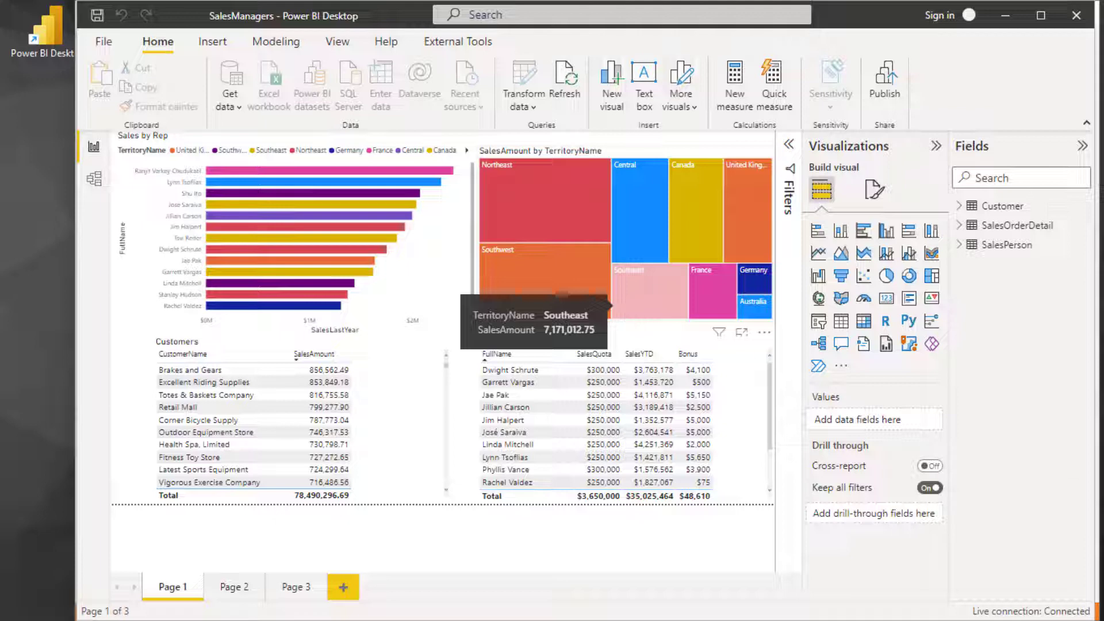
- Switch to TimeXtender and review the value-to-member mapping in the Territories row-level security setup
key(alt+Tab)
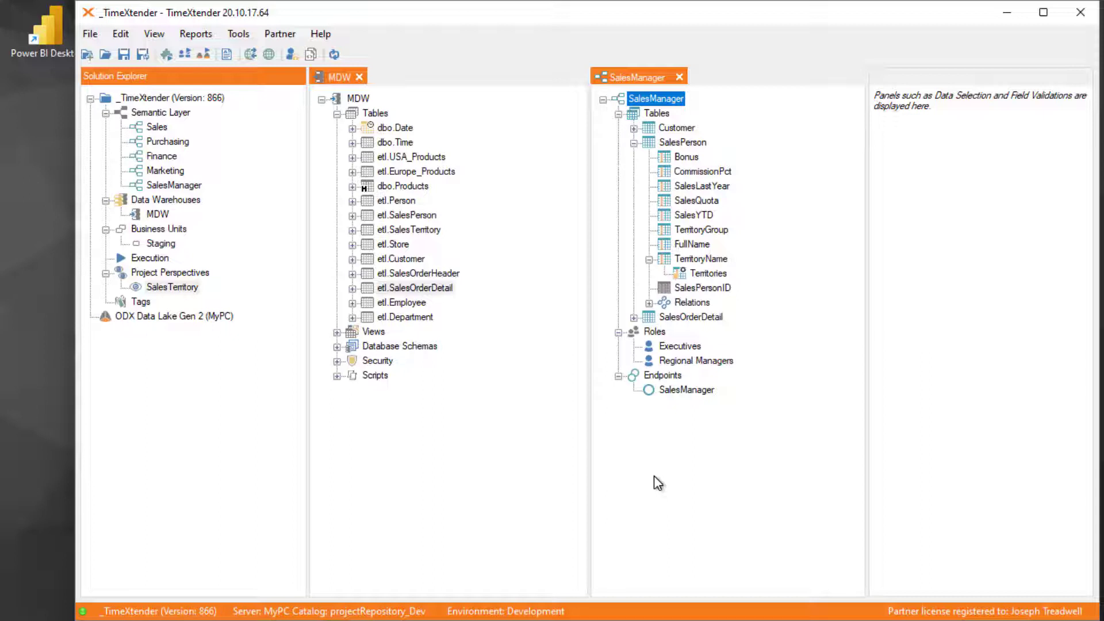
click(699, 276)
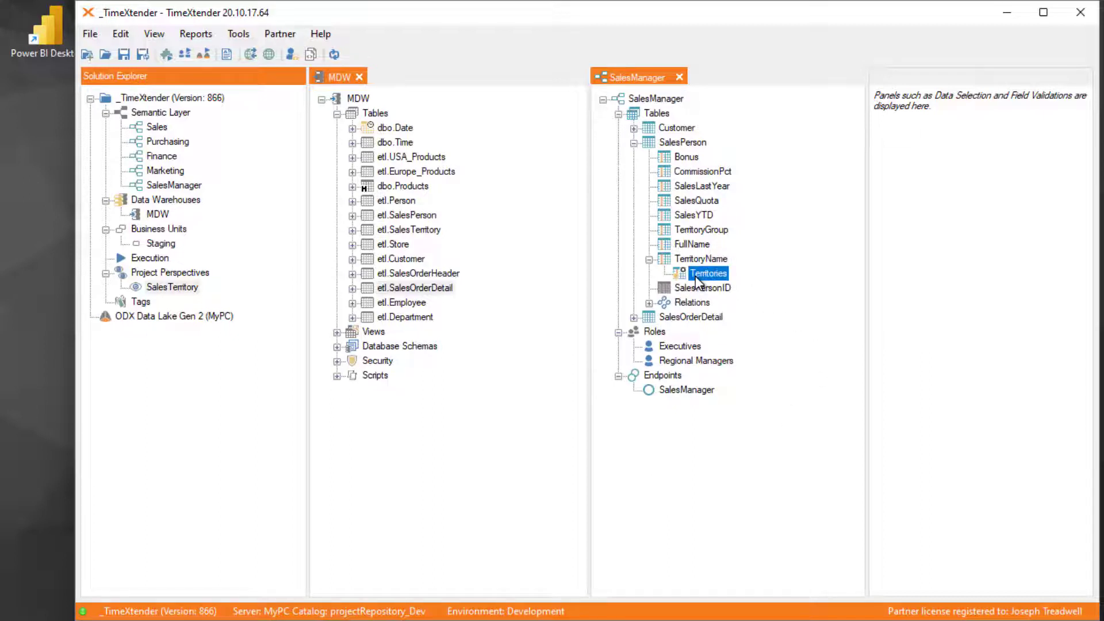
right_click(697, 281)
click(788, 289)
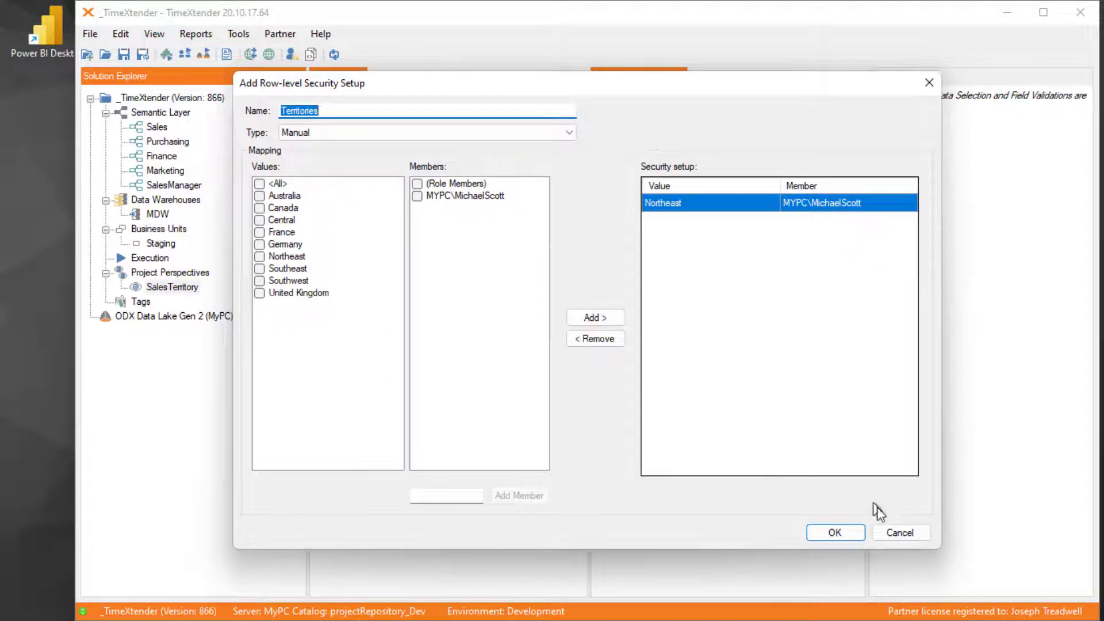
click(900, 533)
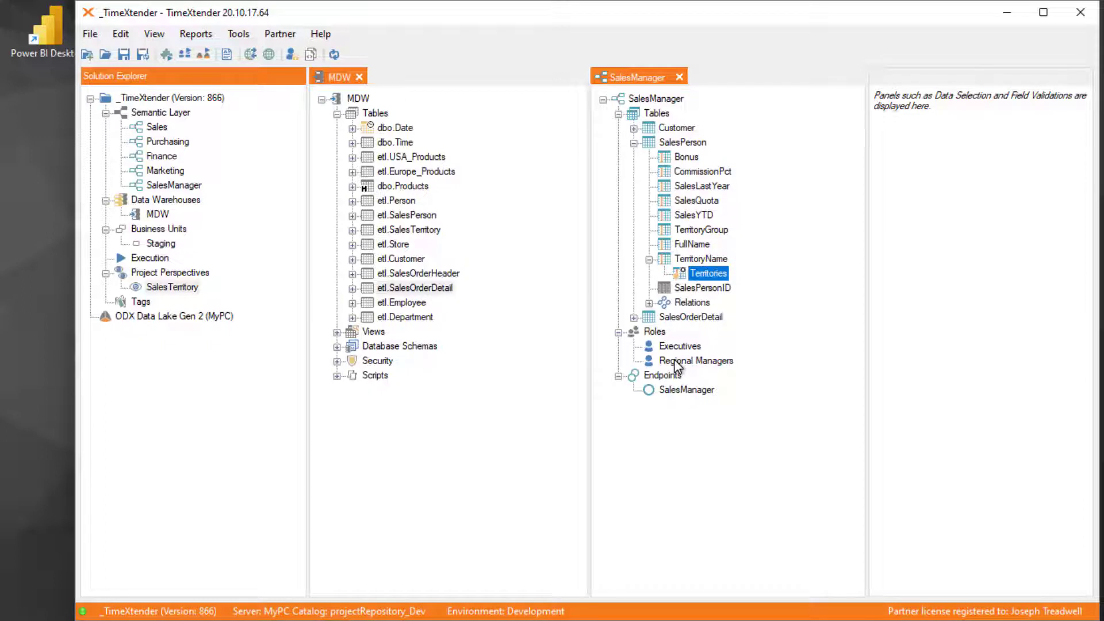
- Assign the Territories security setup to the Regional Managers role
right_click(708, 278)
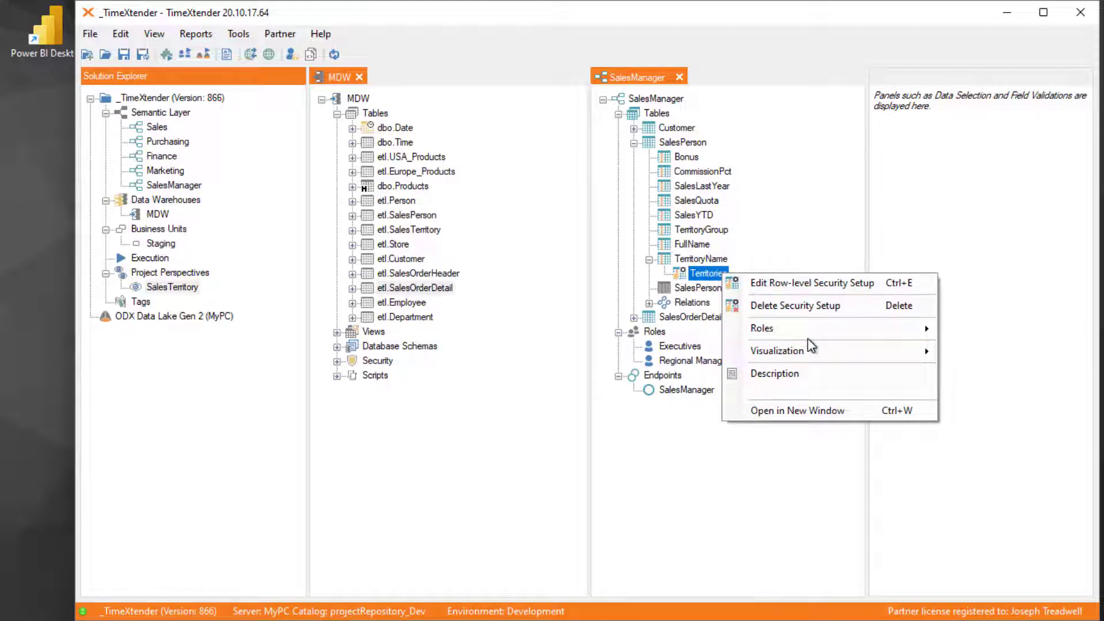
mouse_move(810, 336)
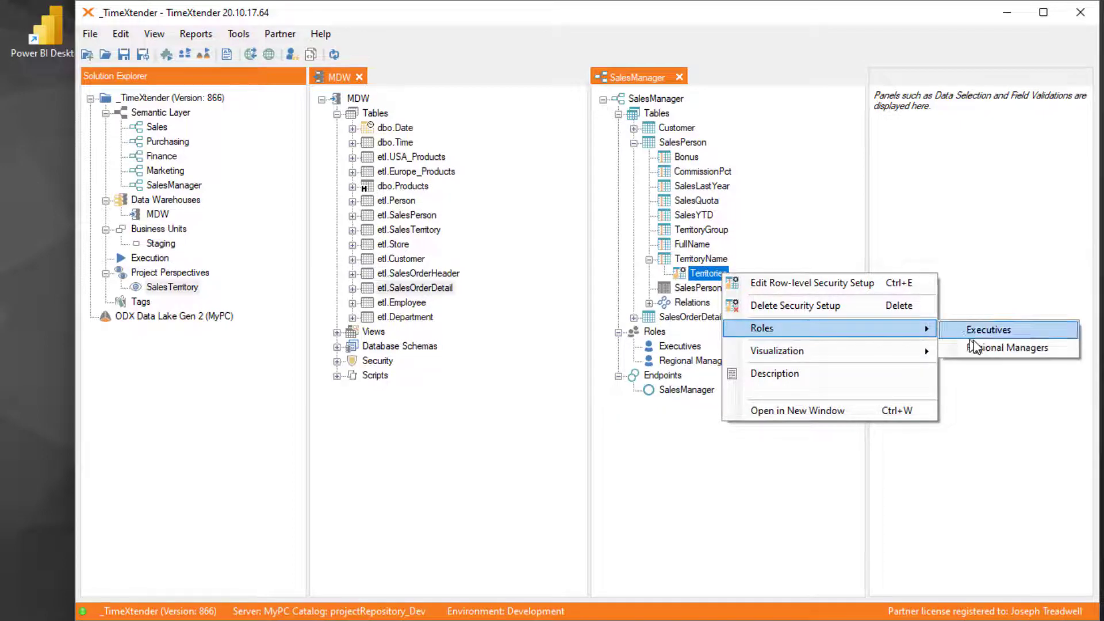
click(989, 348)
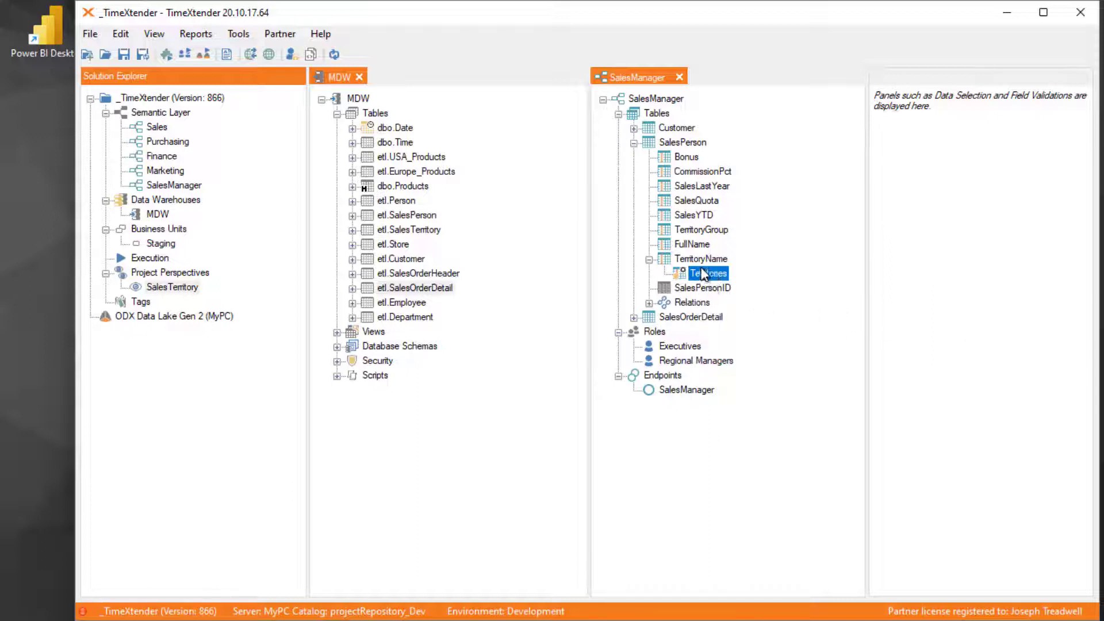
- Assign the Regional Managers role to the SalesManager endpoint
click(713, 362)
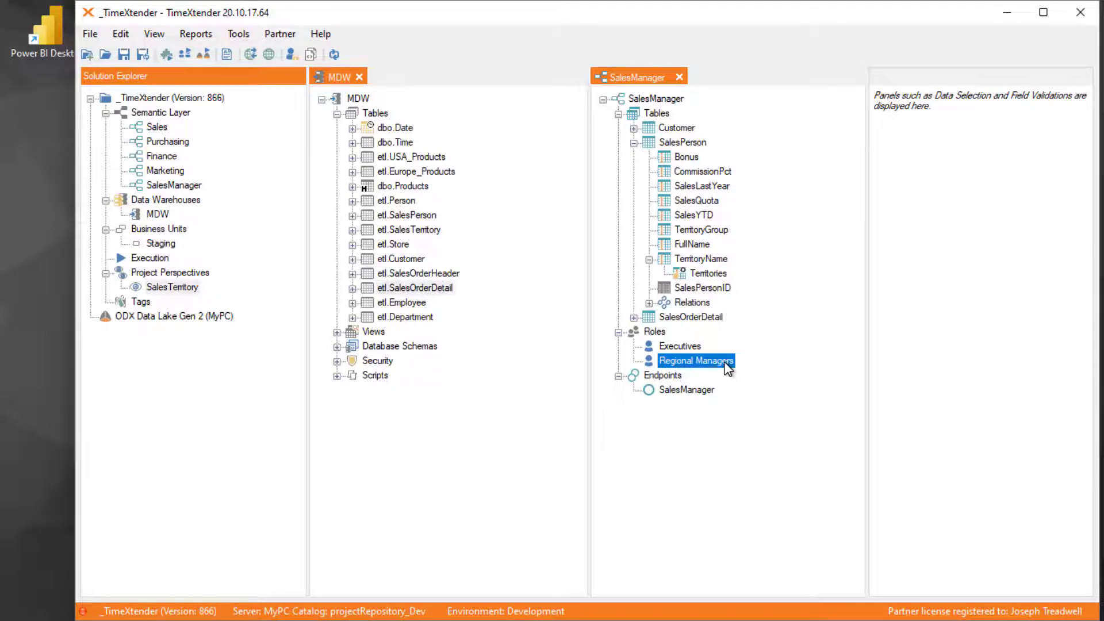
right_click(735, 361)
mouse_move(823, 417)
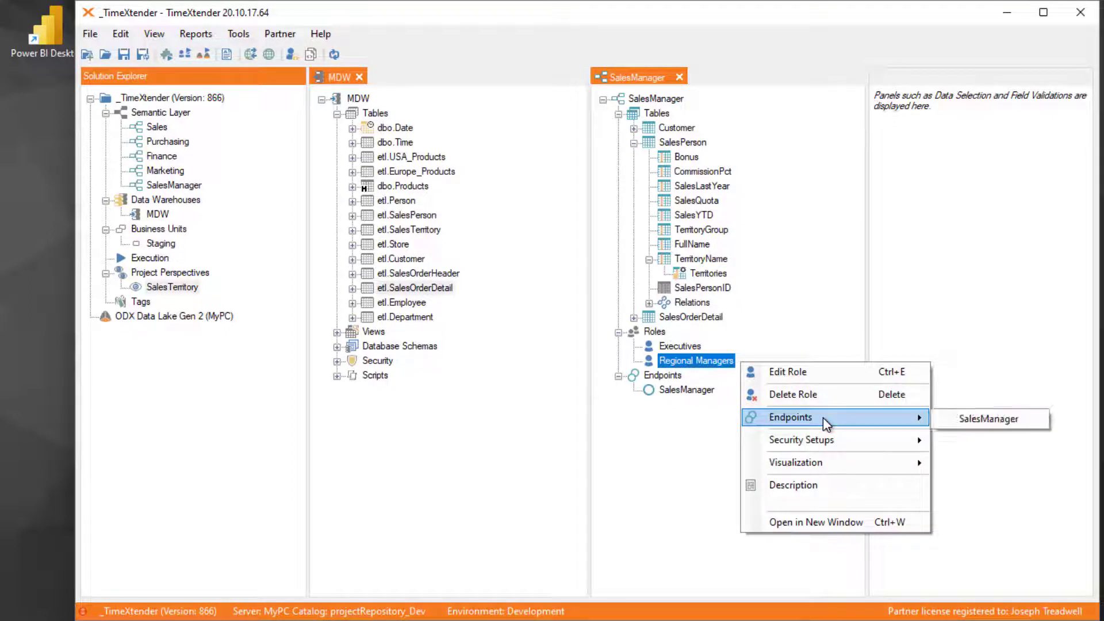
click(982, 420)
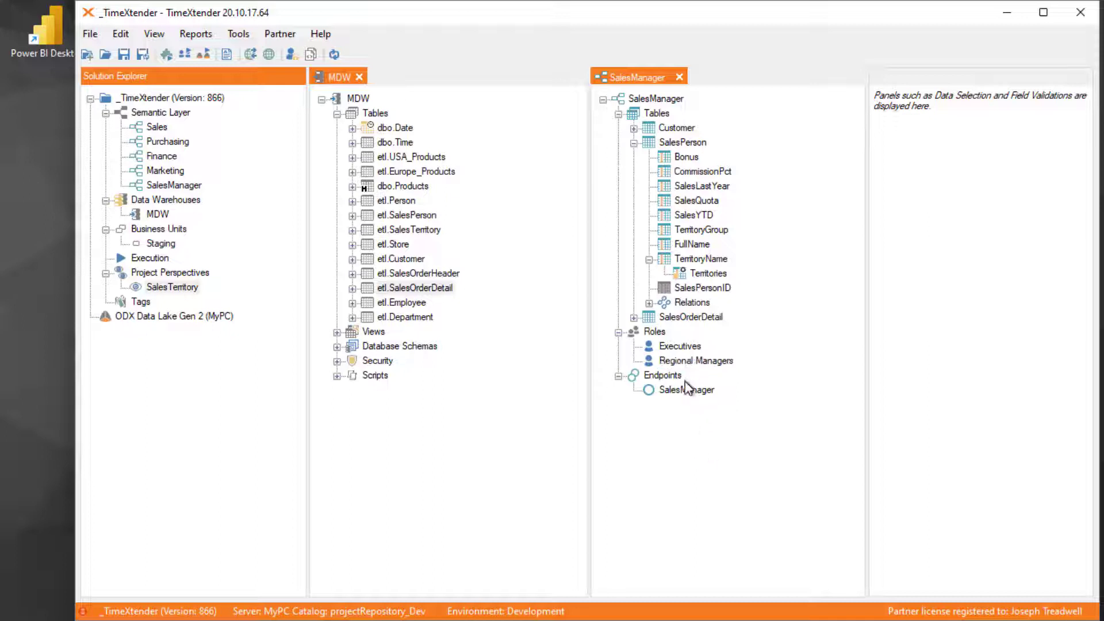
- Check which endpoint and security setup are enabled for the Regional Managers role
click(698, 363)
right_click(700, 368)
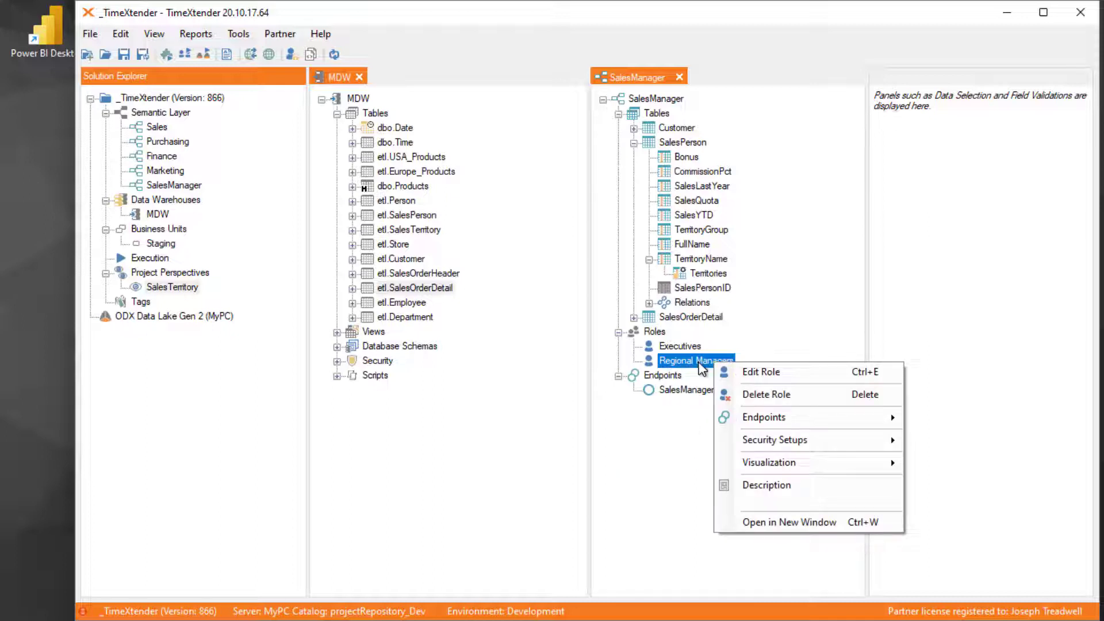
mouse_move(857, 425)
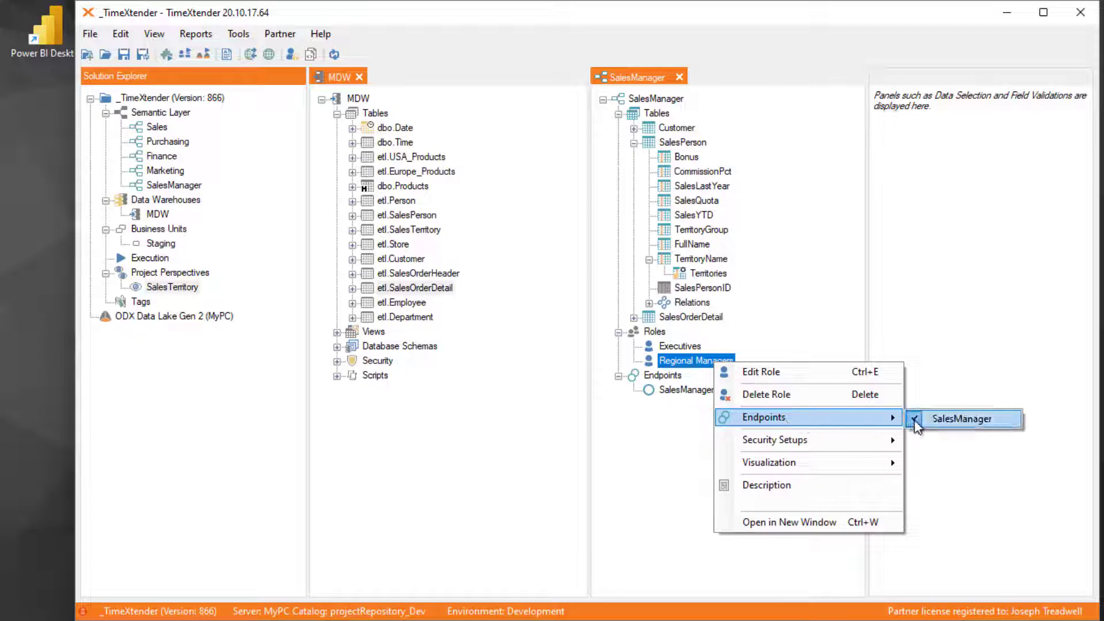
mouse_move(845, 446)
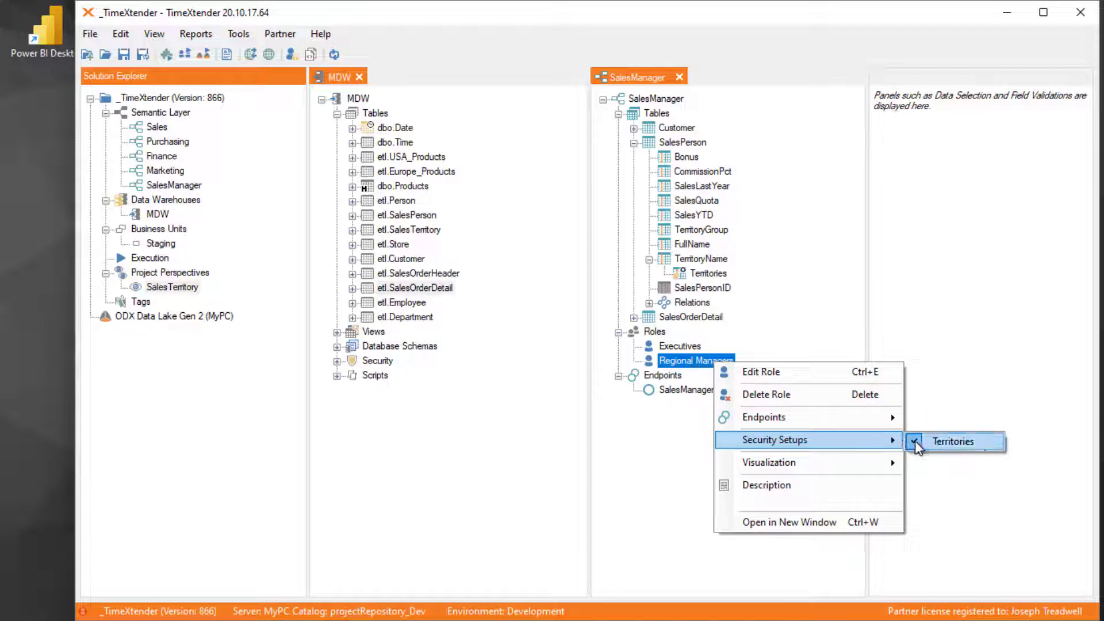
click(670, 443)
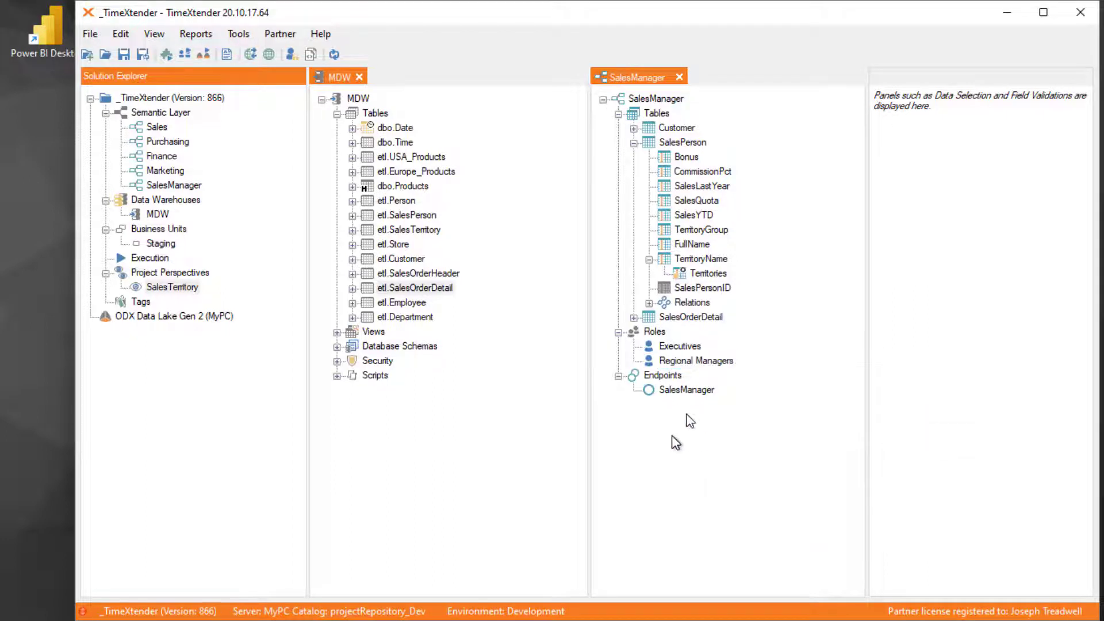
- Deploy and execute the SalesManager semantic model again with the updated role assignments, and close the deployment window
right_click(656, 99)
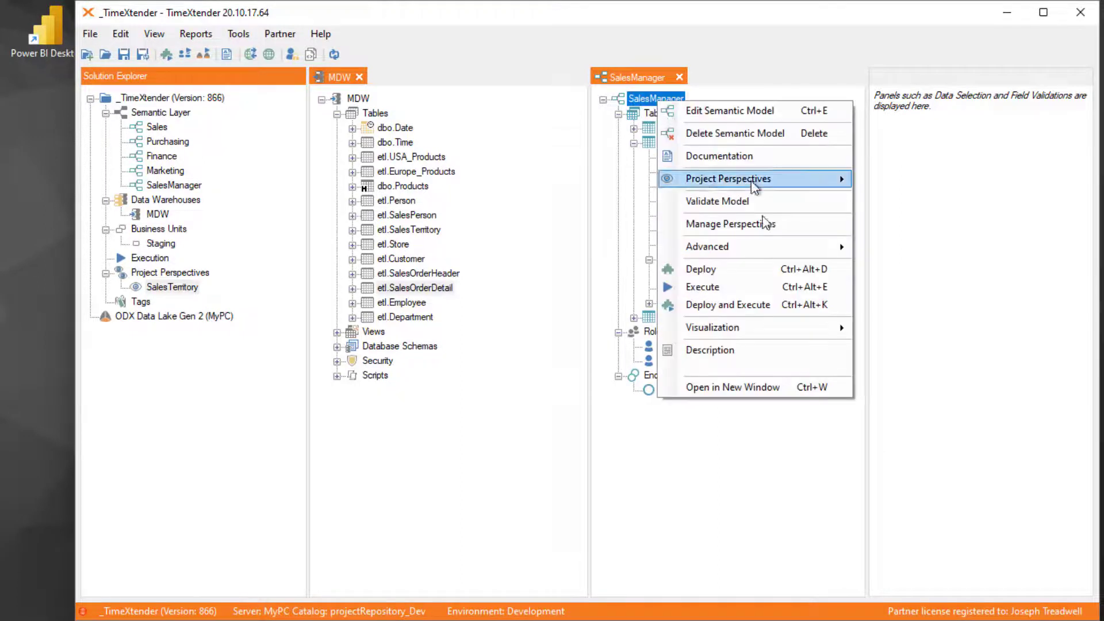
click(748, 309)
click(519, 414)
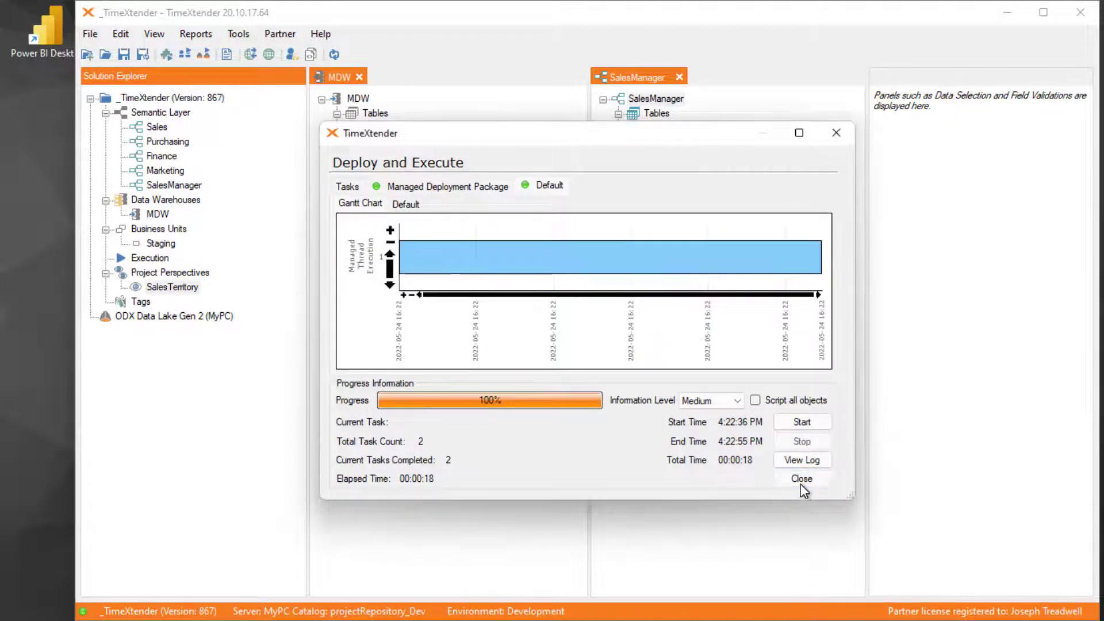
click(801, 483)
- Switch to Power BI Desktop, refresh the SalesManagers report, and inspect the SalesAmount by TerritoryName treemap
key(alt+Tab)
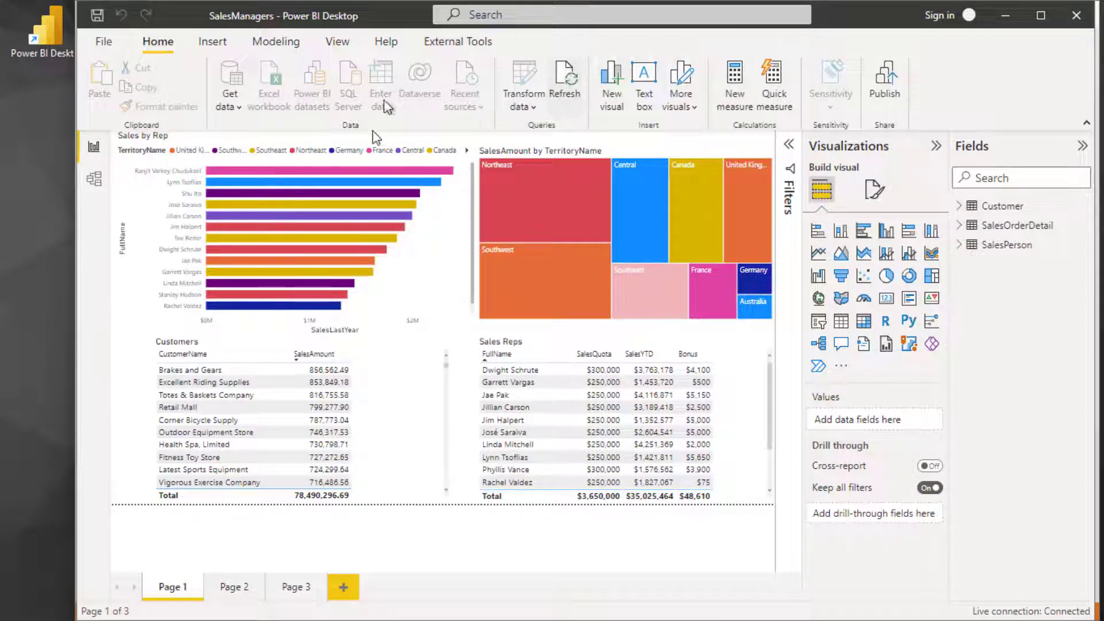
click(567, 80)
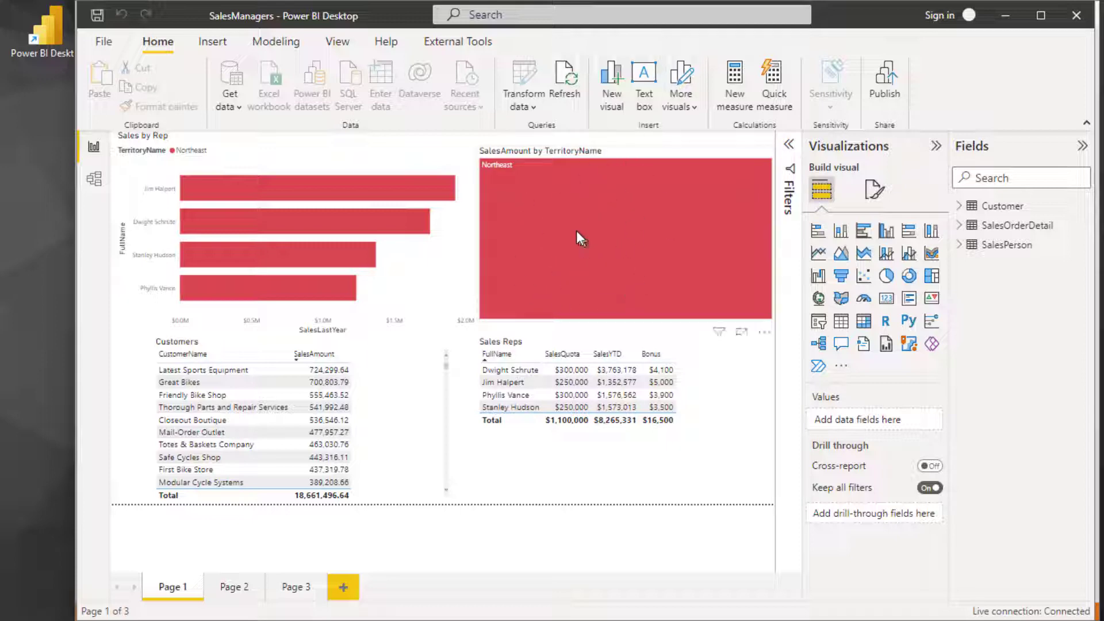
mouse_move(569, 241)
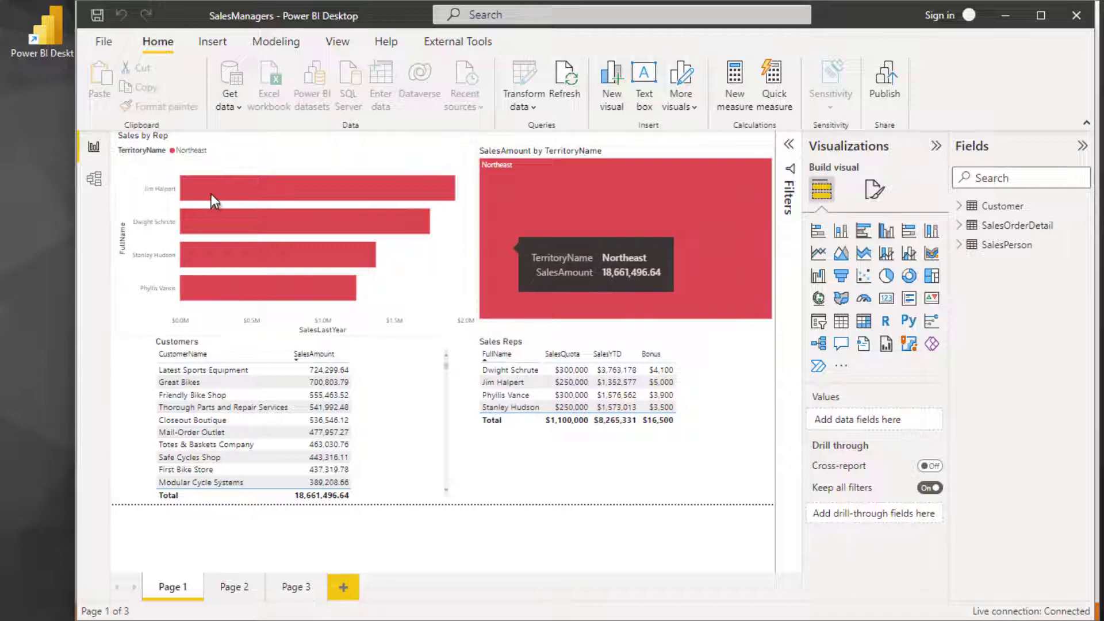
- Inspect the Sales by Rep bar chart in the SalesManagers report
mouse_move(220, 196)
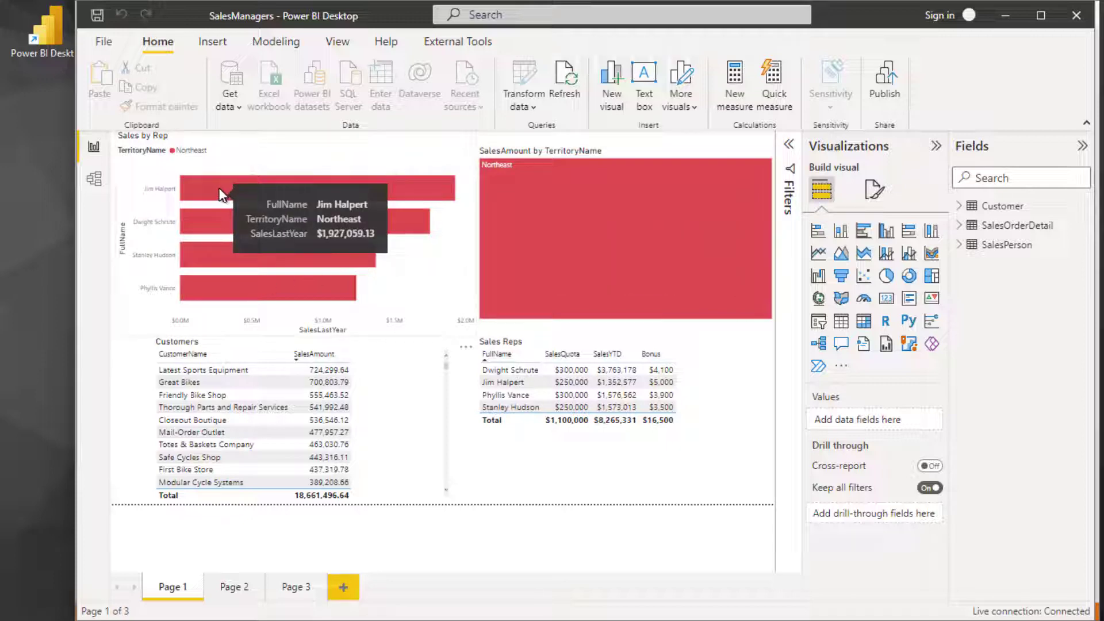
click(149, 302)
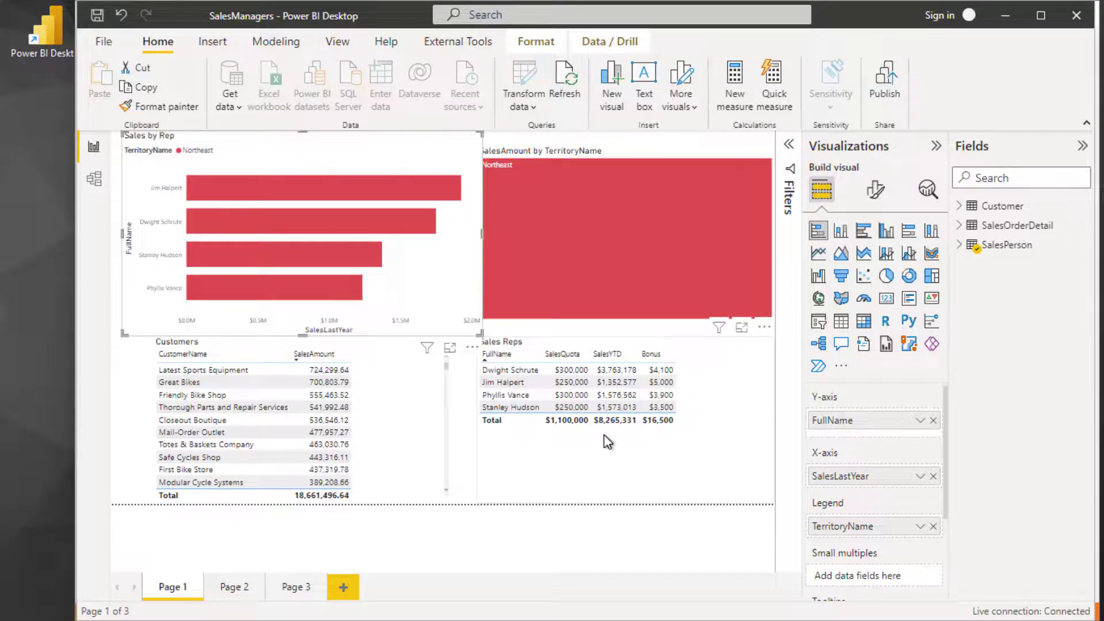
- Switch to TimeXtender and start a new SalesManager role named Sales with Local Role Members as the member setup
key(alt+Tab)
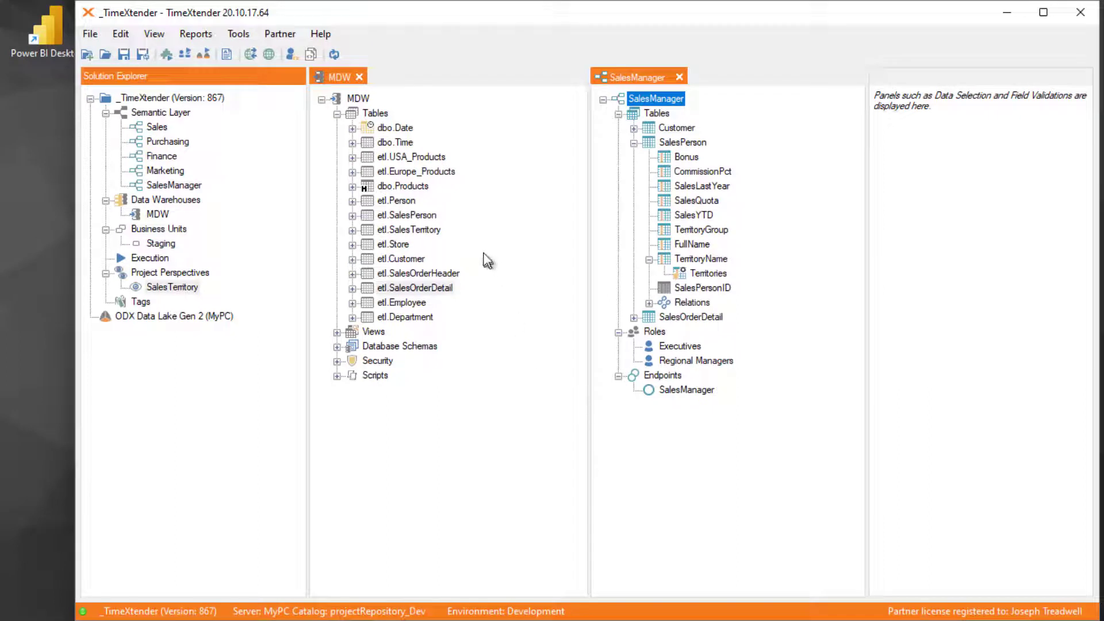
click(413, 266)
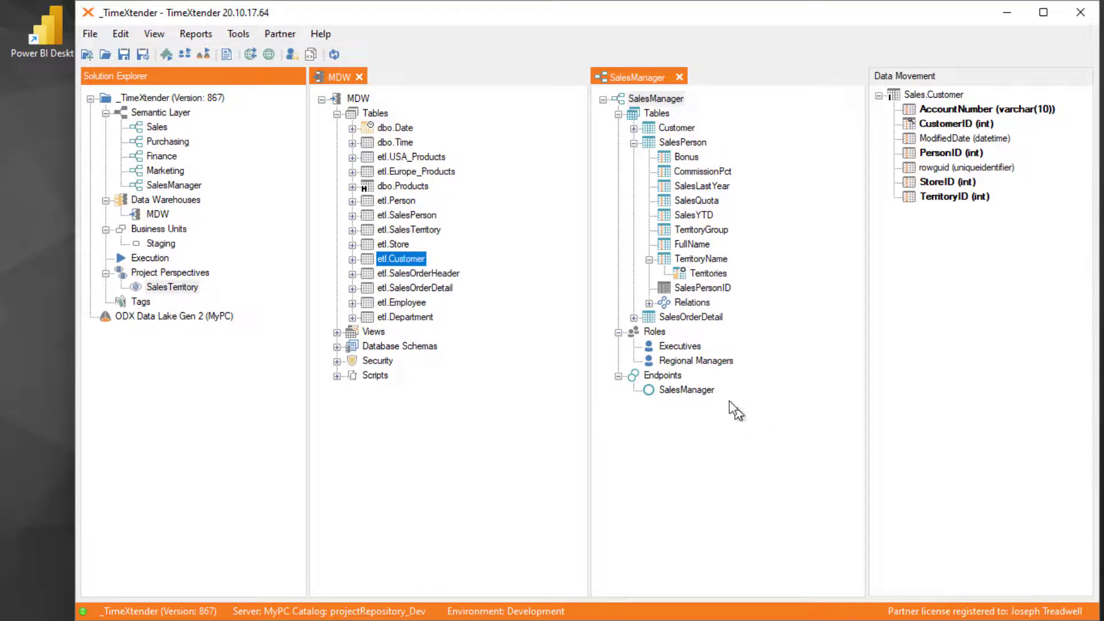
click(666, 493)
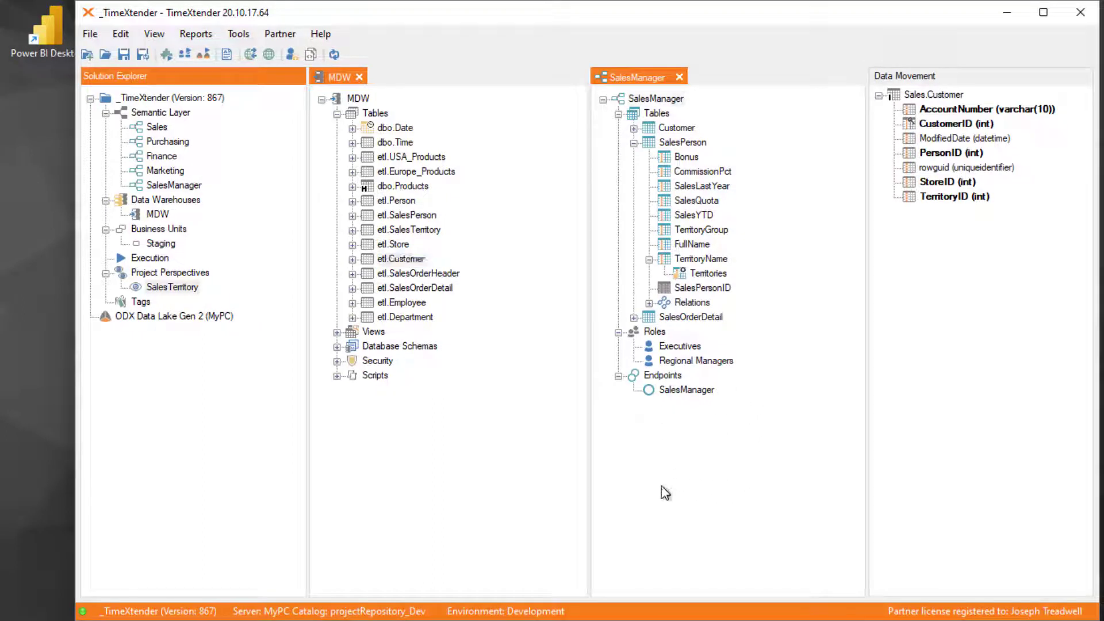
click(656, 333)
right_click(656, 333)
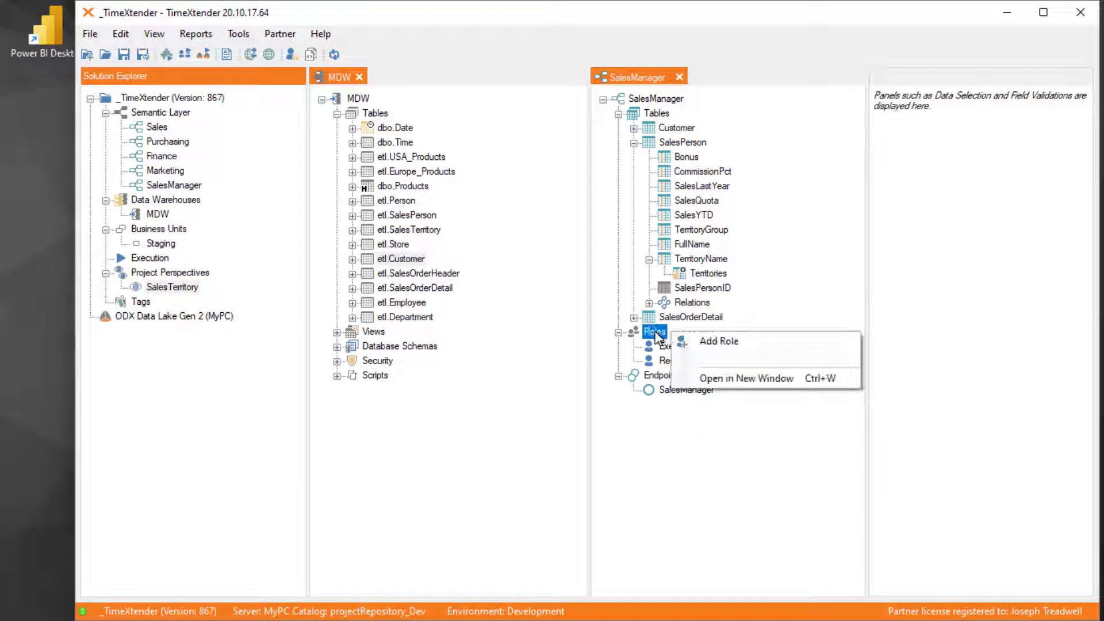
click(724, 341)
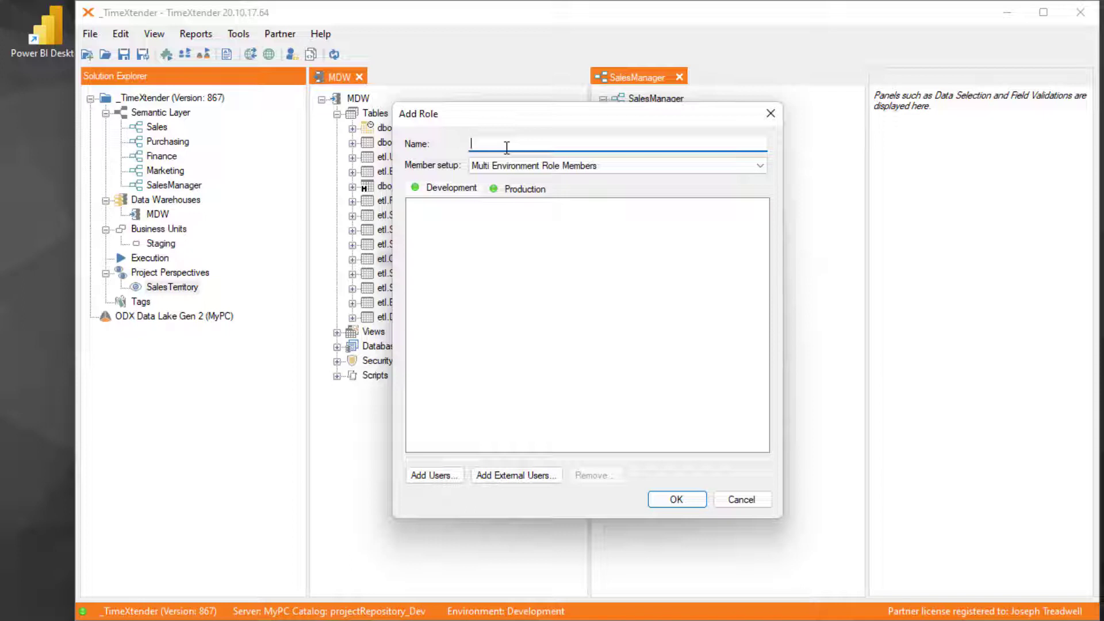
text(Sales)
click(616, 166)
click(523, 189)
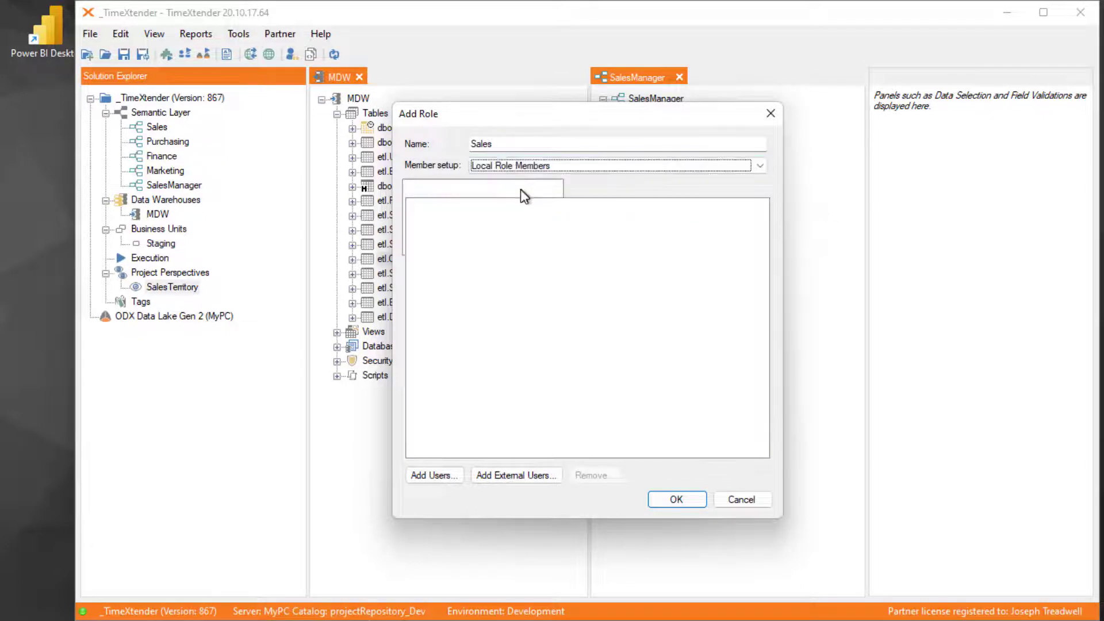
- Add the MYPC\SalesReps group as a member of the Sales role and save the role
click(440, 478)
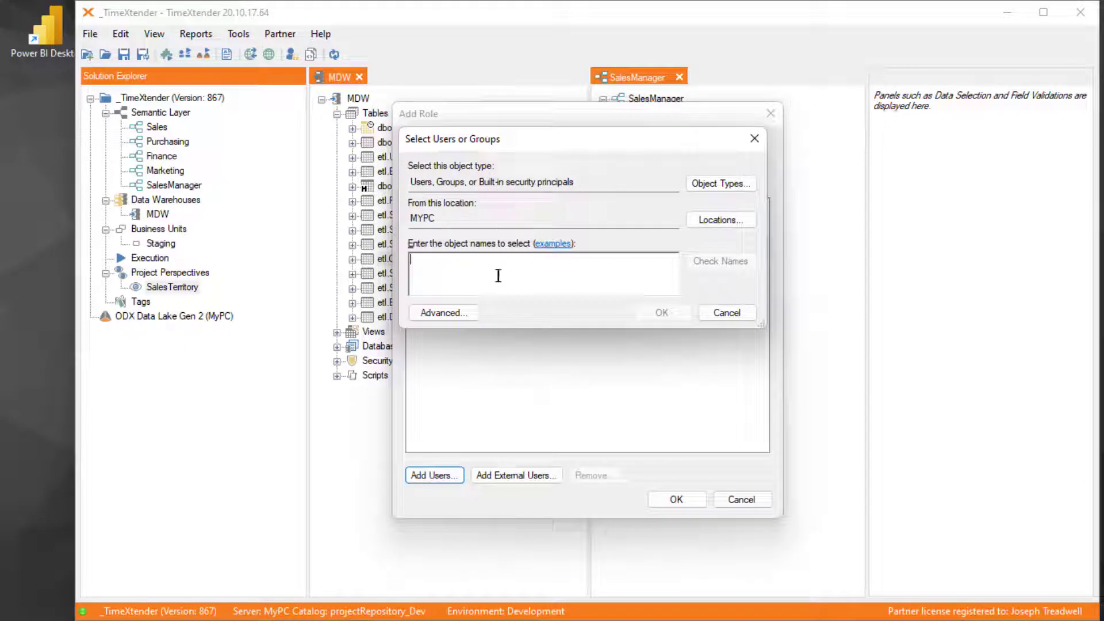
text(S)
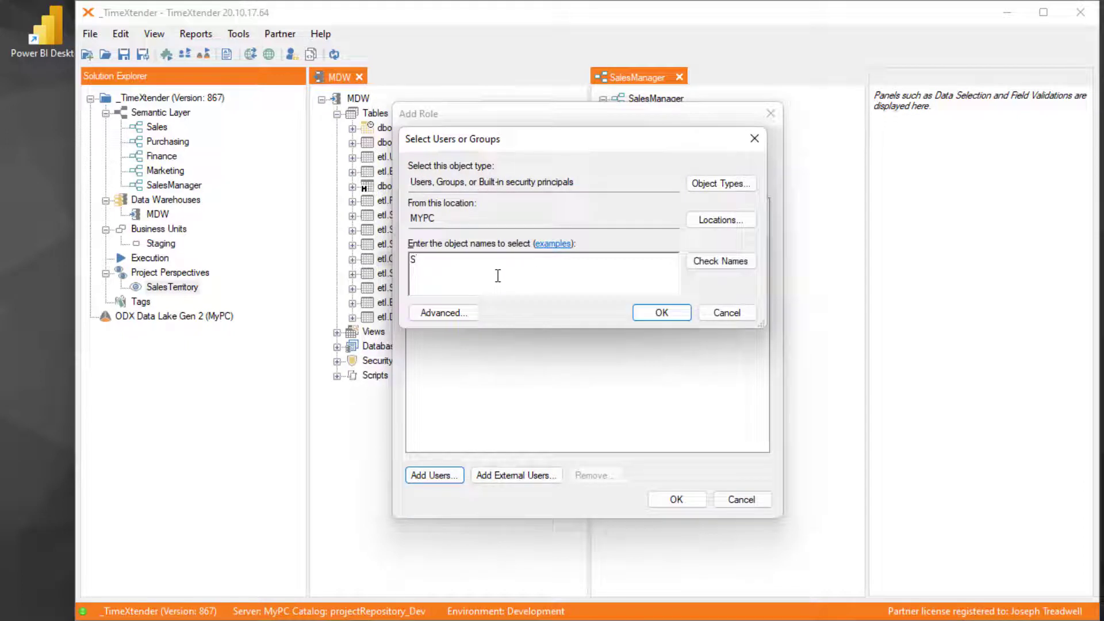
text(alesReps)
click(729, 262)
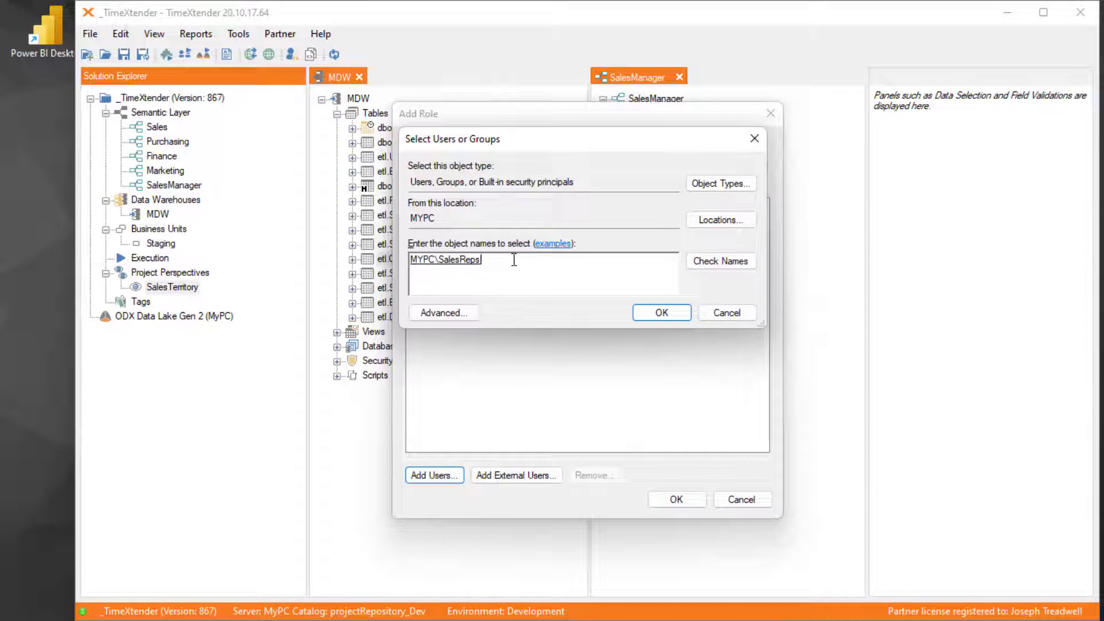
click(675, 312)
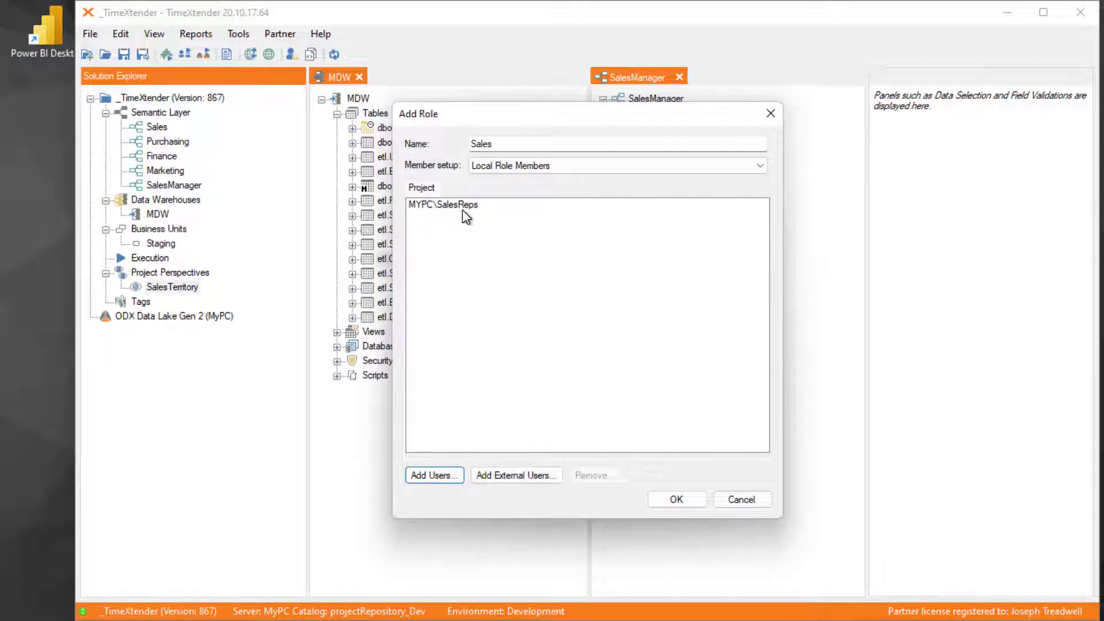
click(696, 499)
click(669, 375)
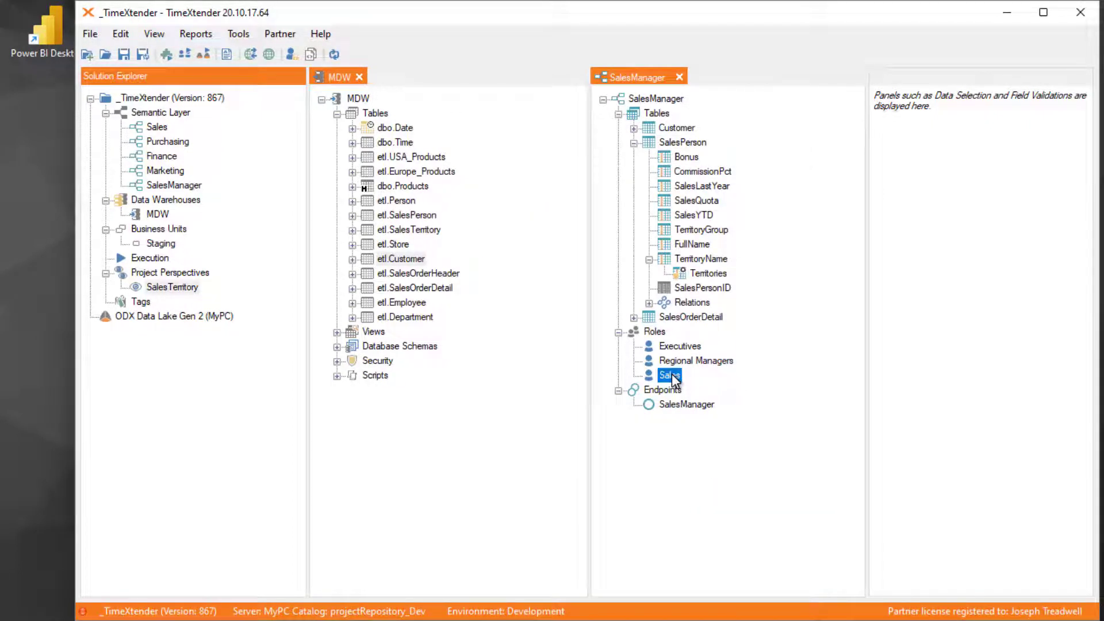
- Examine the Manual and Dynamic (read from table) types of row-level security setup for SalesPerson's FullName field, and leave without adding one
right_click(670, 251)
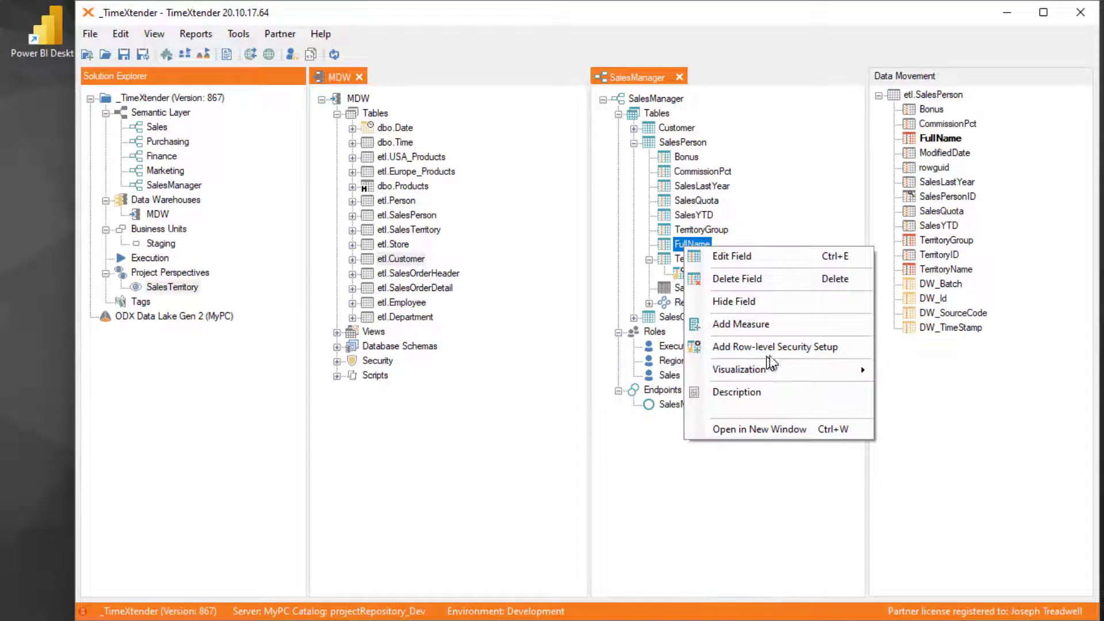
click(828, 347)
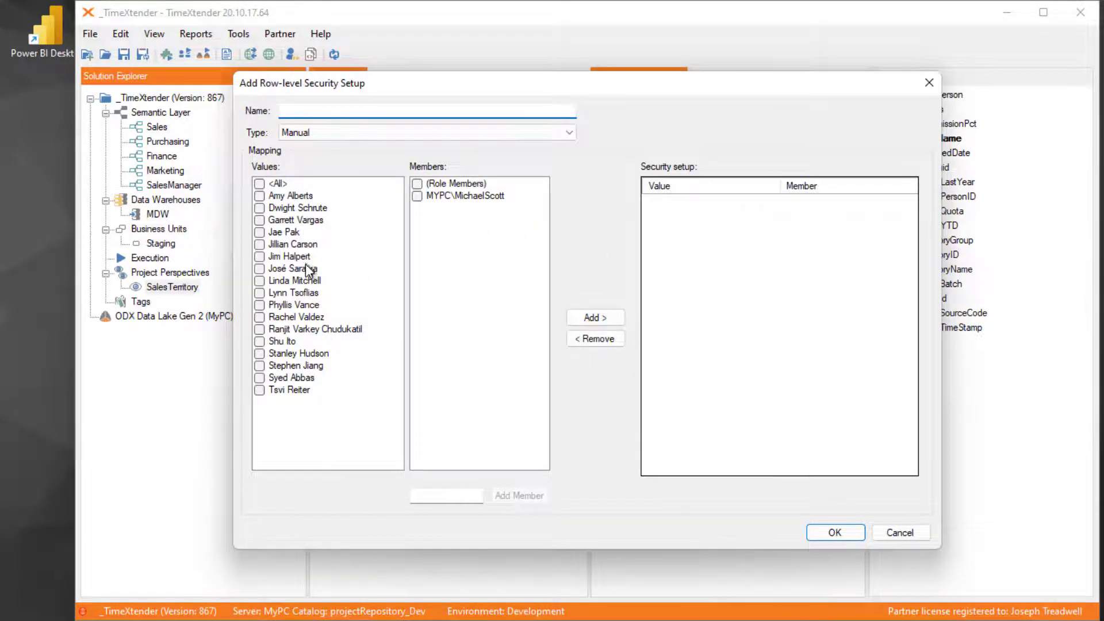
click(464, 498)
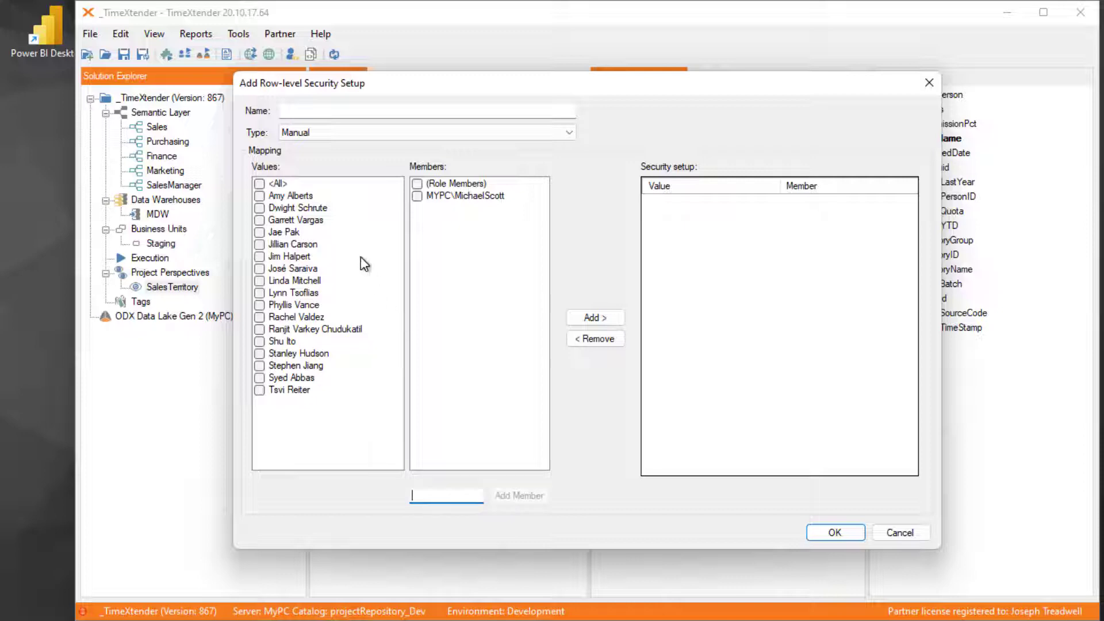
click(368, 133)
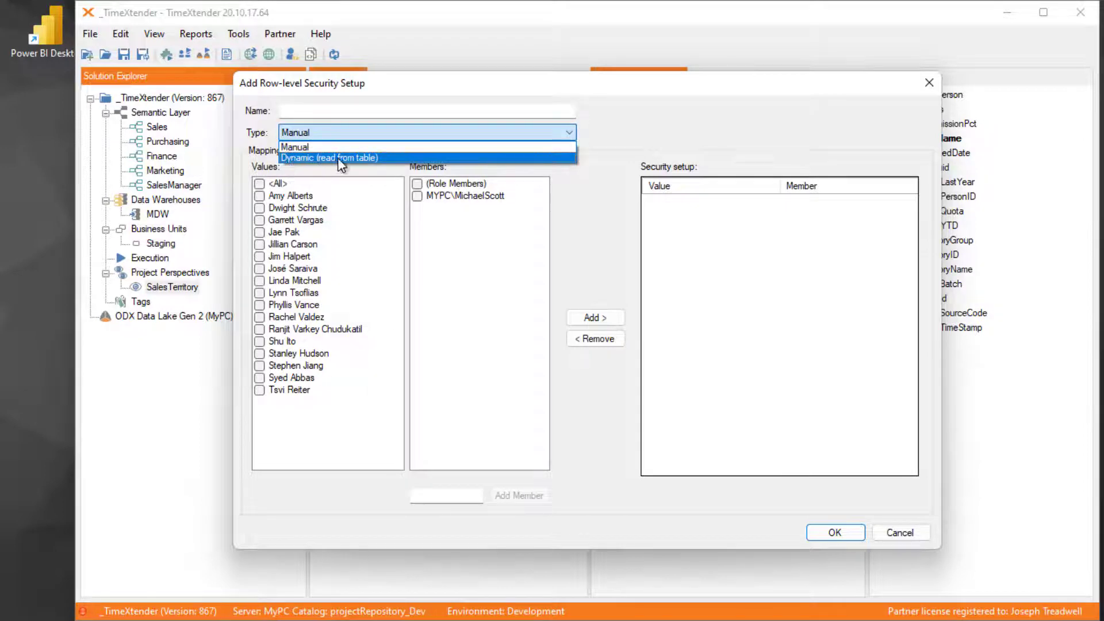
click(385, 157)
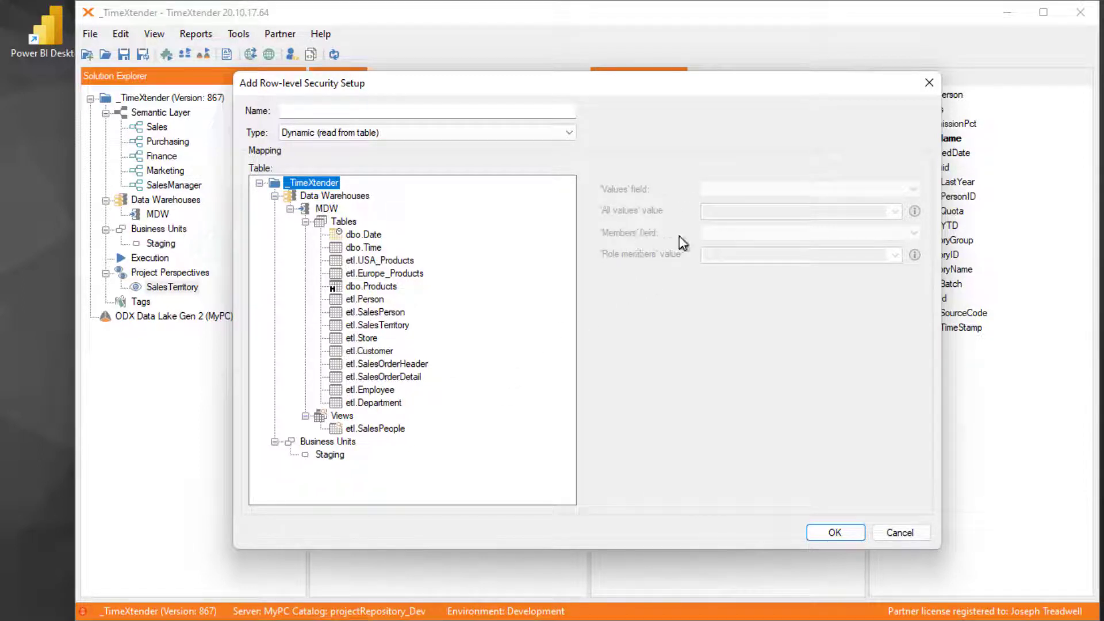
click(454, 133)
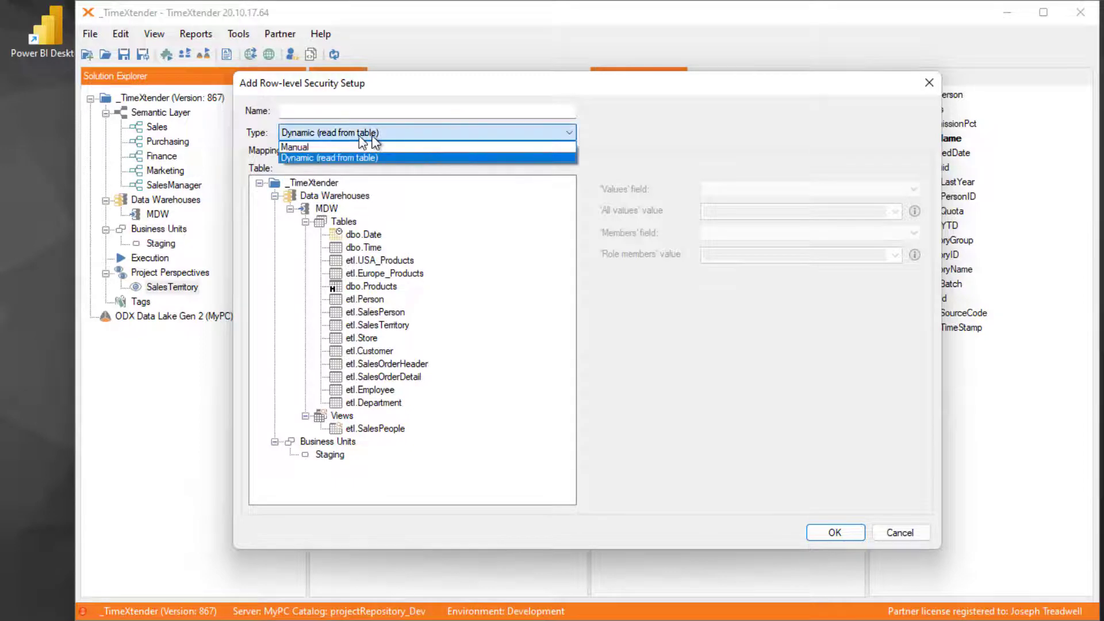
click(315, 146)
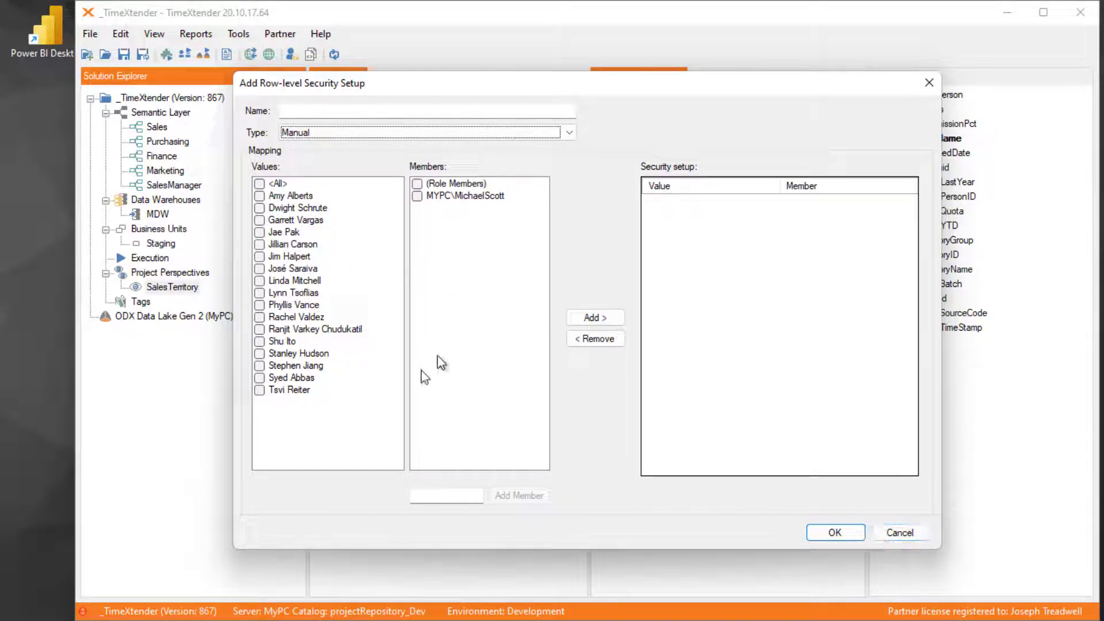
click(404, 132)
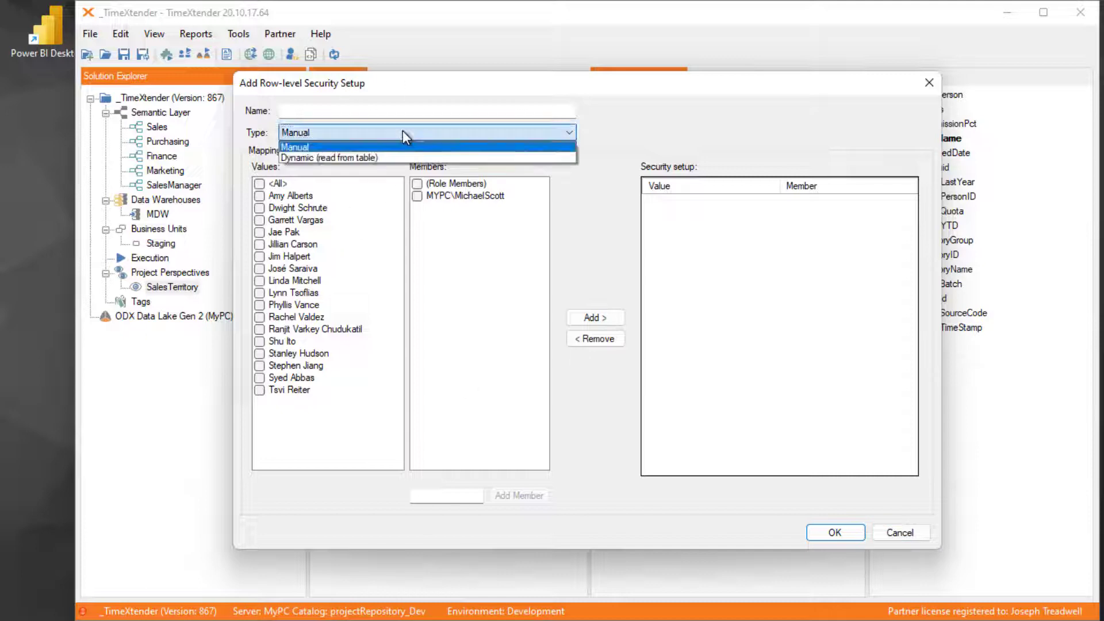
click(350, 158)
click(899, 533)
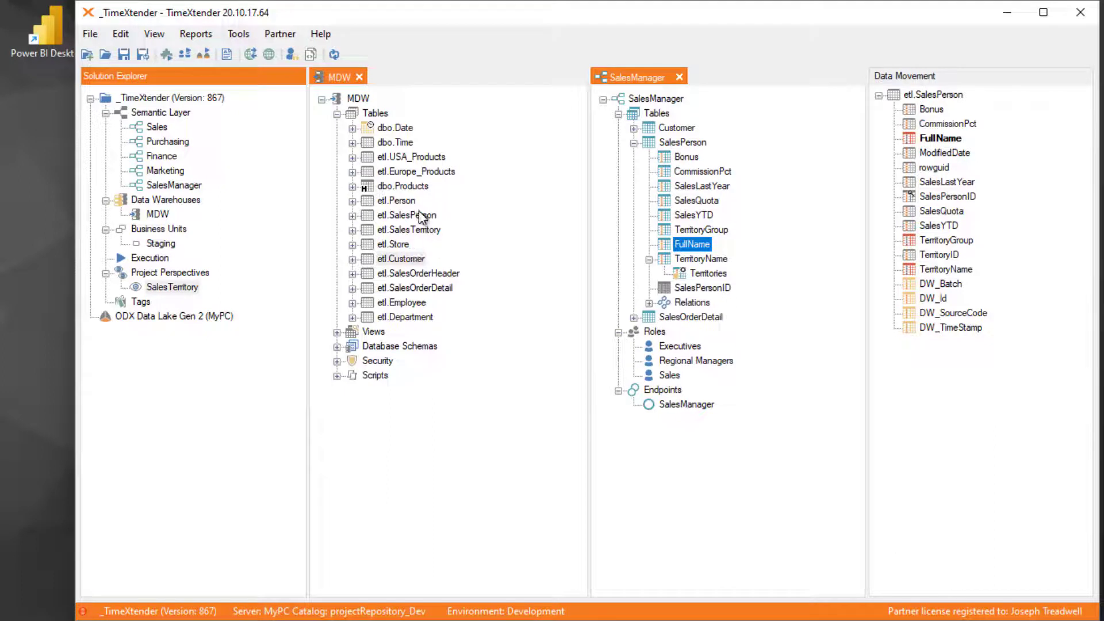
- Expand the etl.SalesPerson table in the MDW data warehouse and examine its fields
click(408, 216)
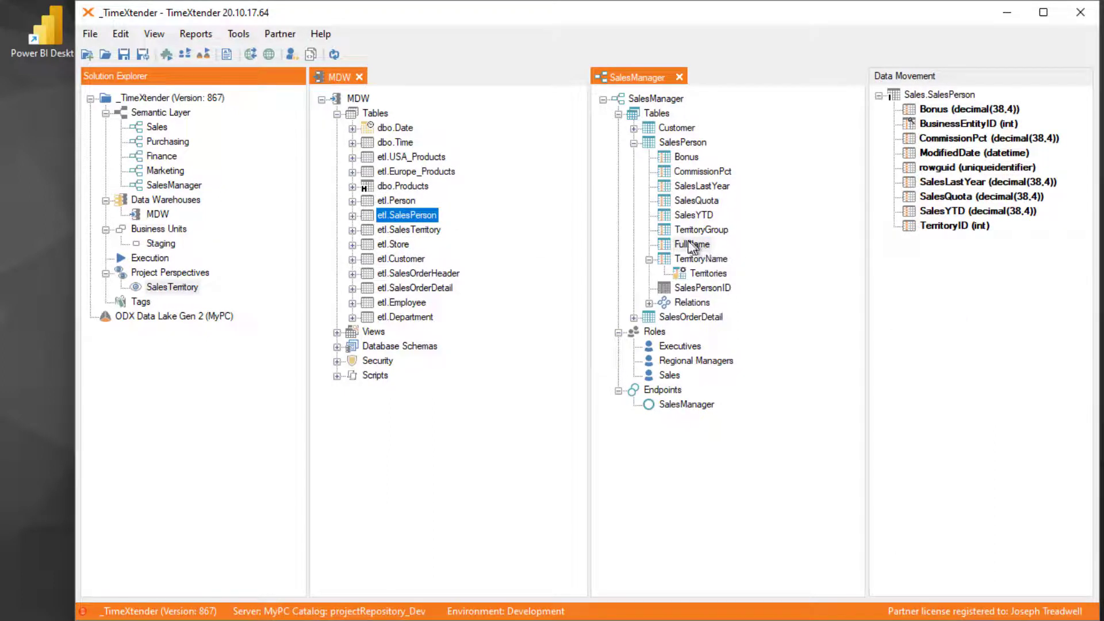
click(352, 216)
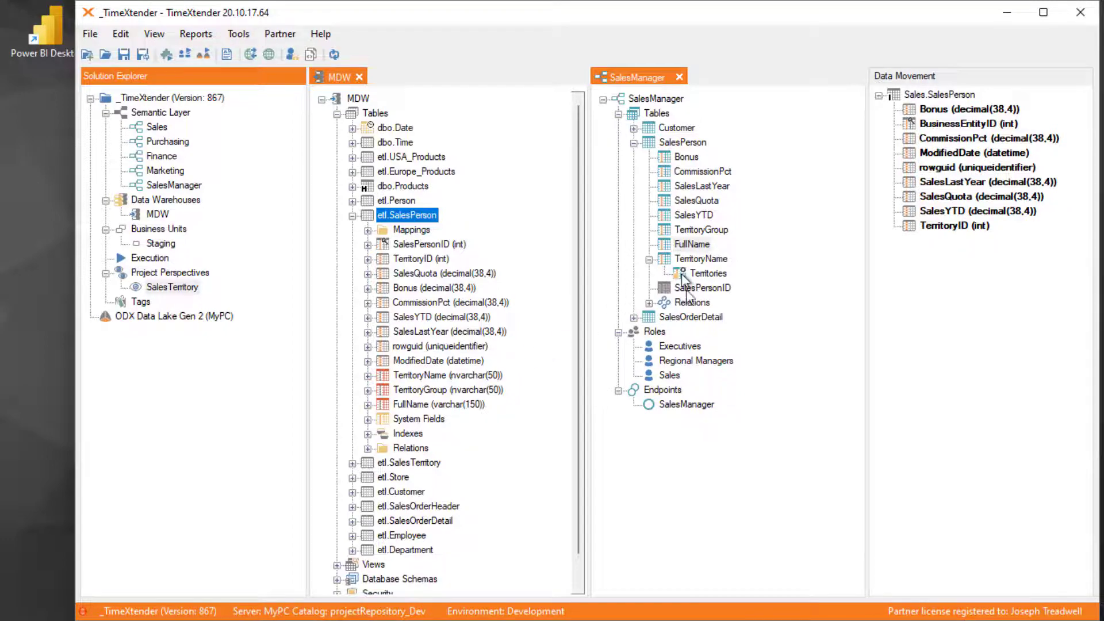
click(674, 363)
right_click(689, 363)
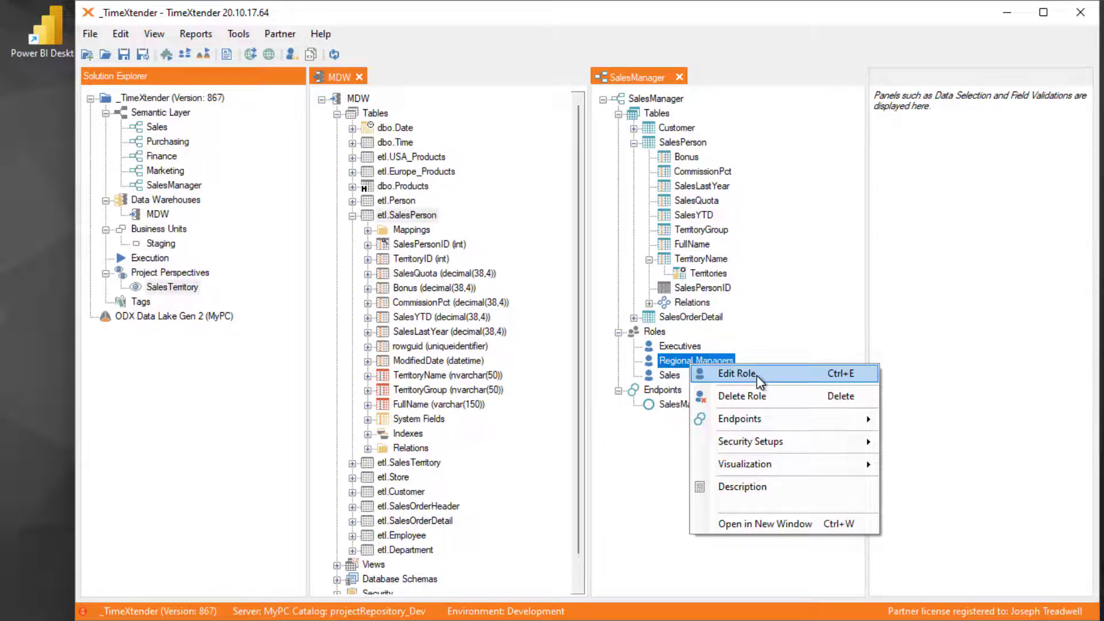
click(415, 217)
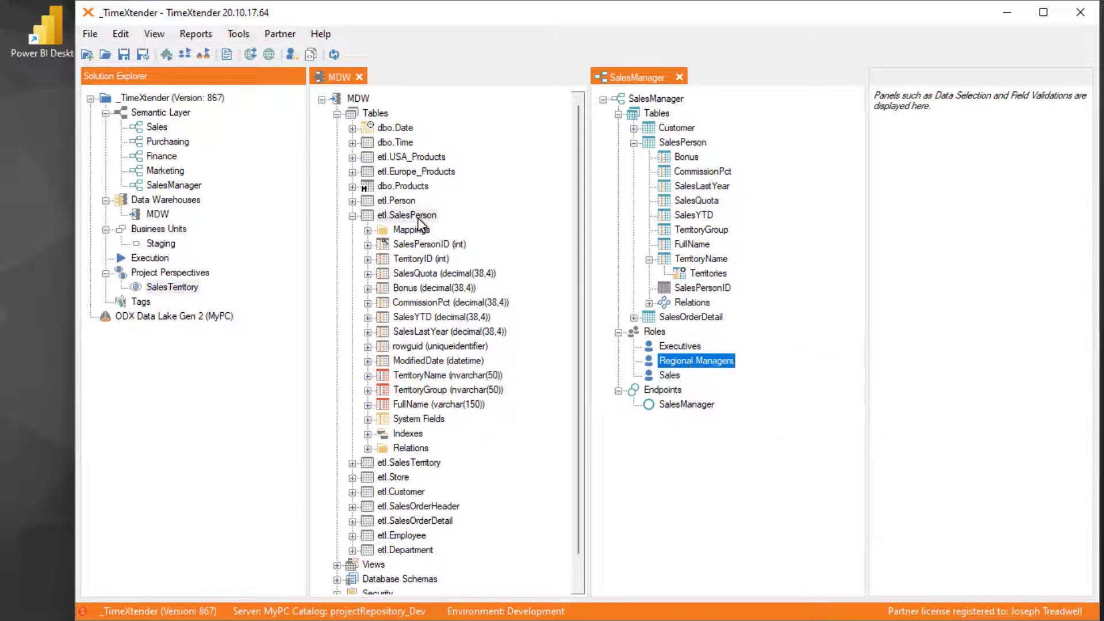
- Add a text field named UserName with a text length of 150 to the etl.SalesPerson table
right_click(415, 217)
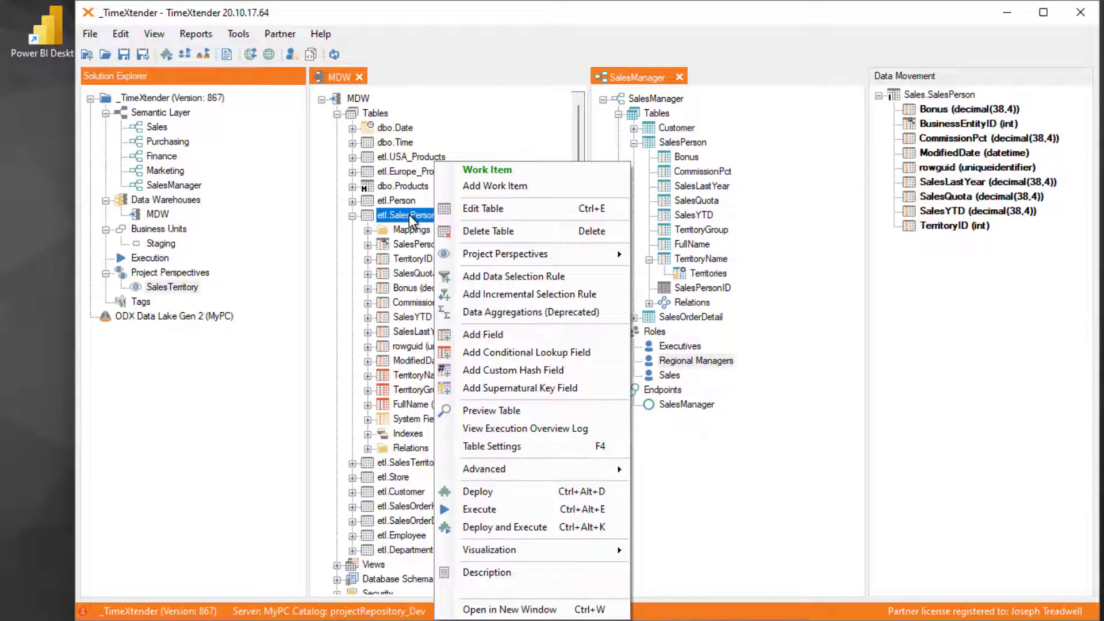
click(491, 334)
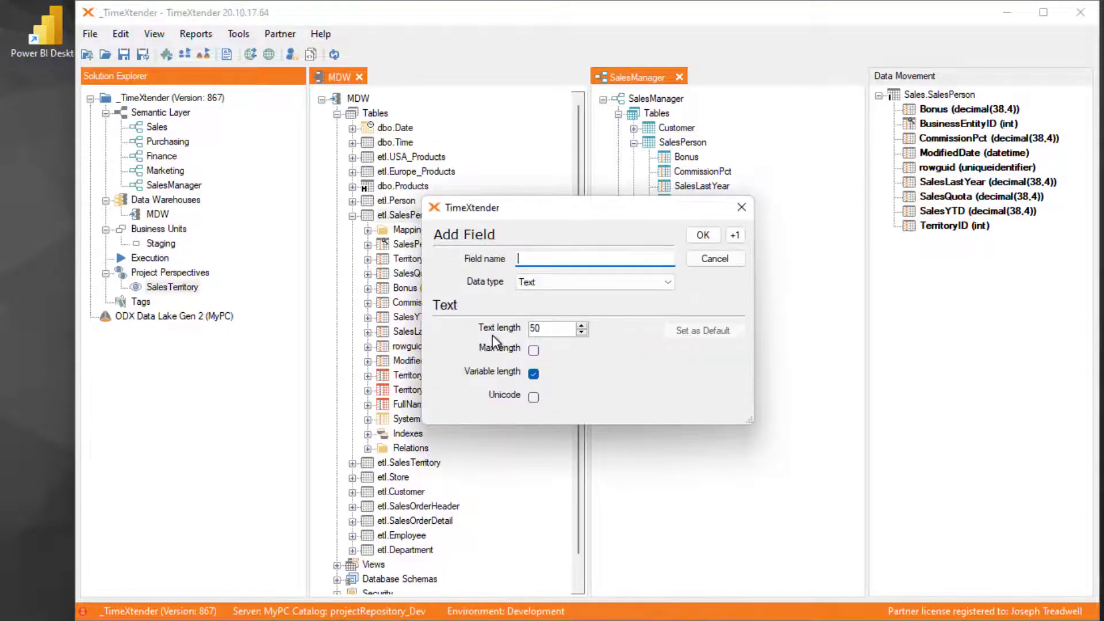
text(UserName)
key(Tab)
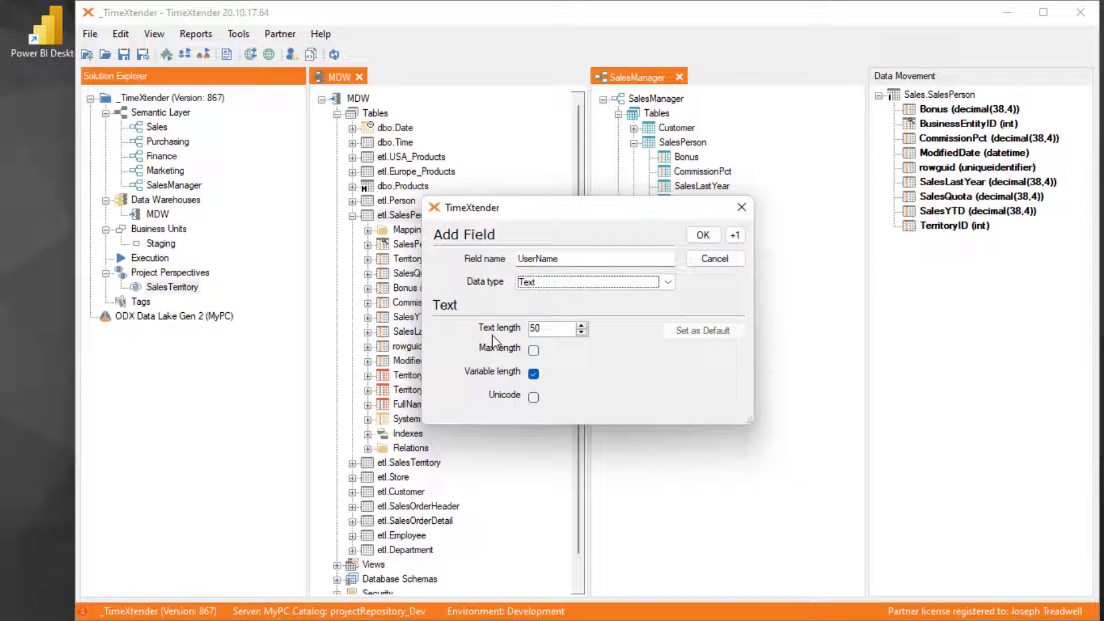
key(Tab)
text(1)
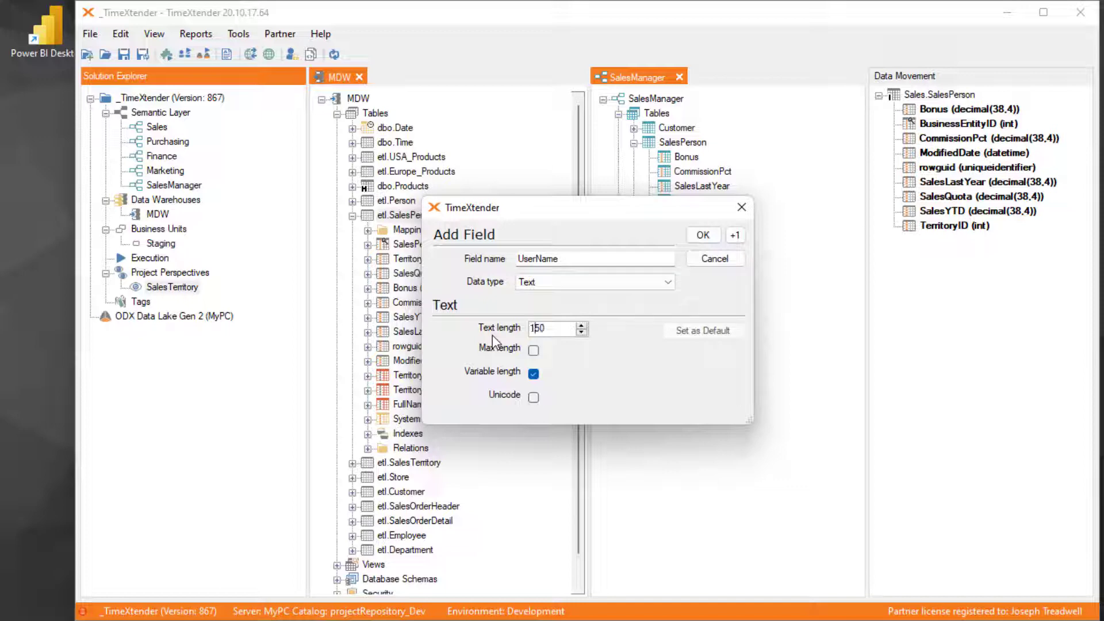
click(704, 235)
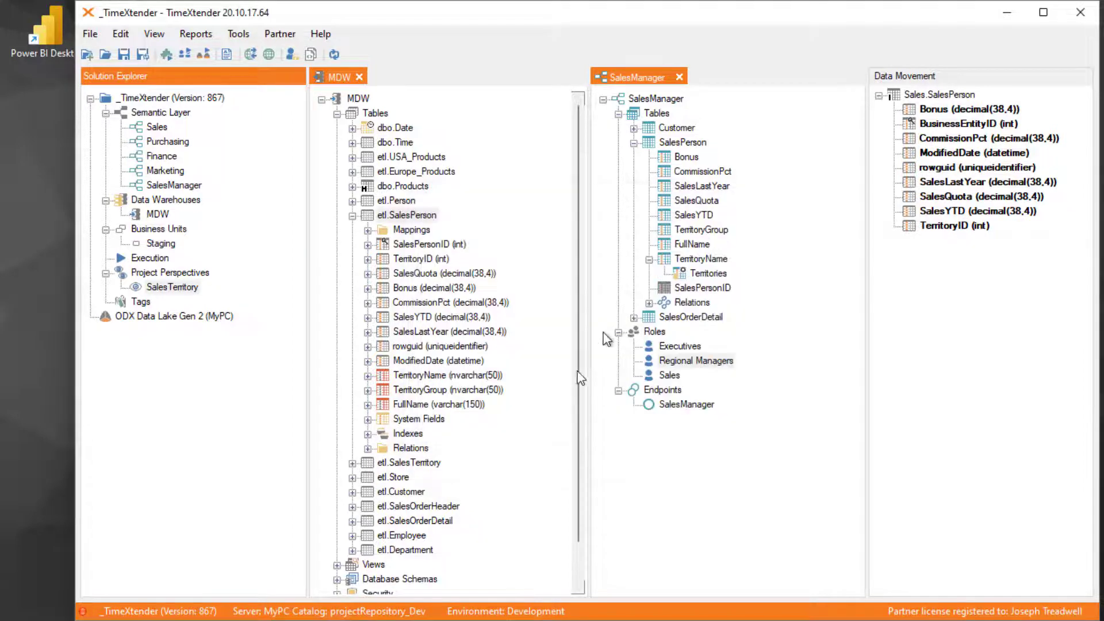
- Add a custom value transformation to etl.SalesPerson's UserName field with the SQL 'MYPC\'+REPLACE([FullName],' ','')
click(408, 419)
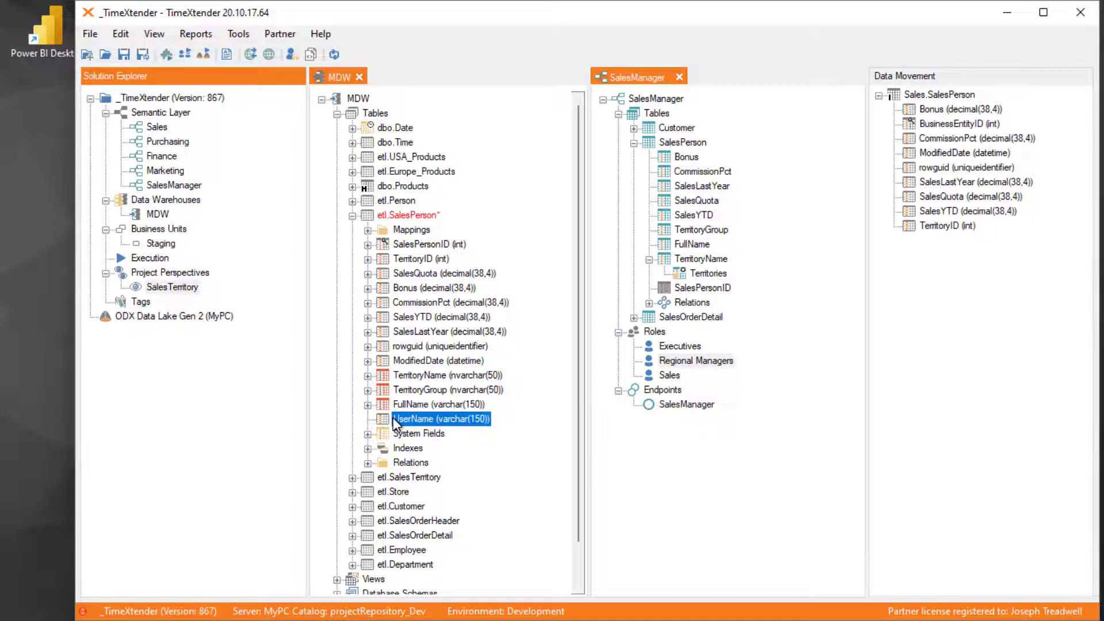
right_click(433, 419)
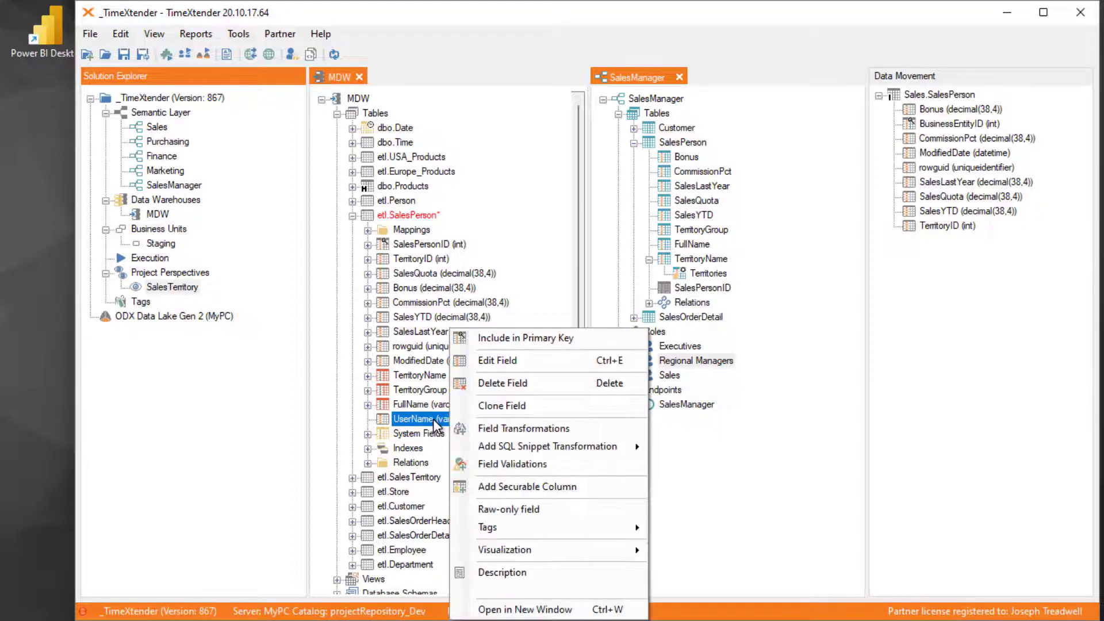
click(520, 429)
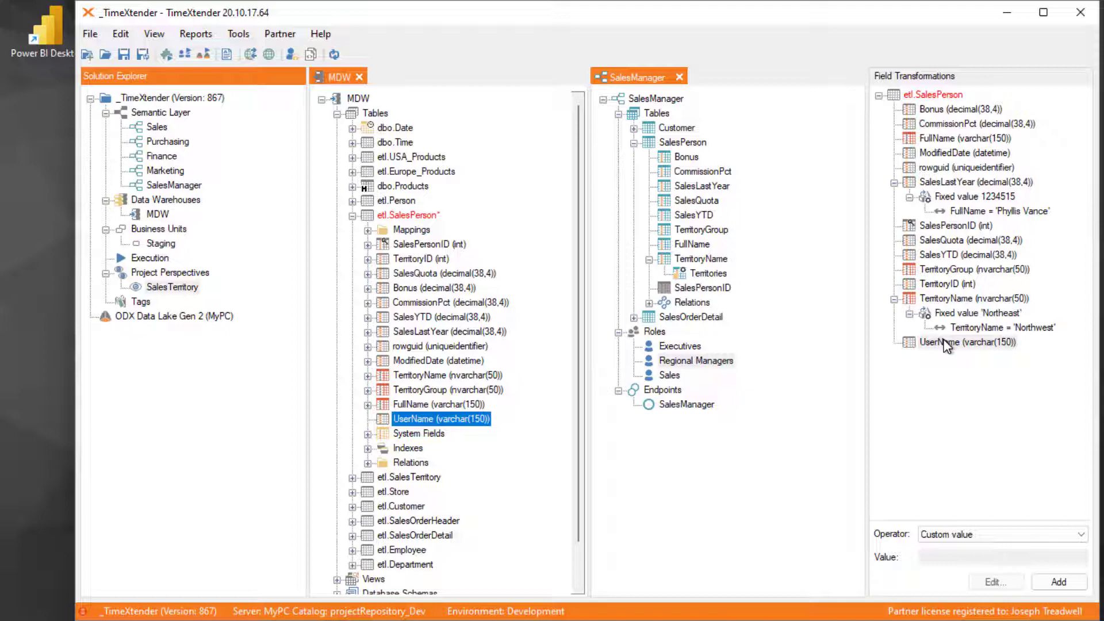
click(1058, 583)
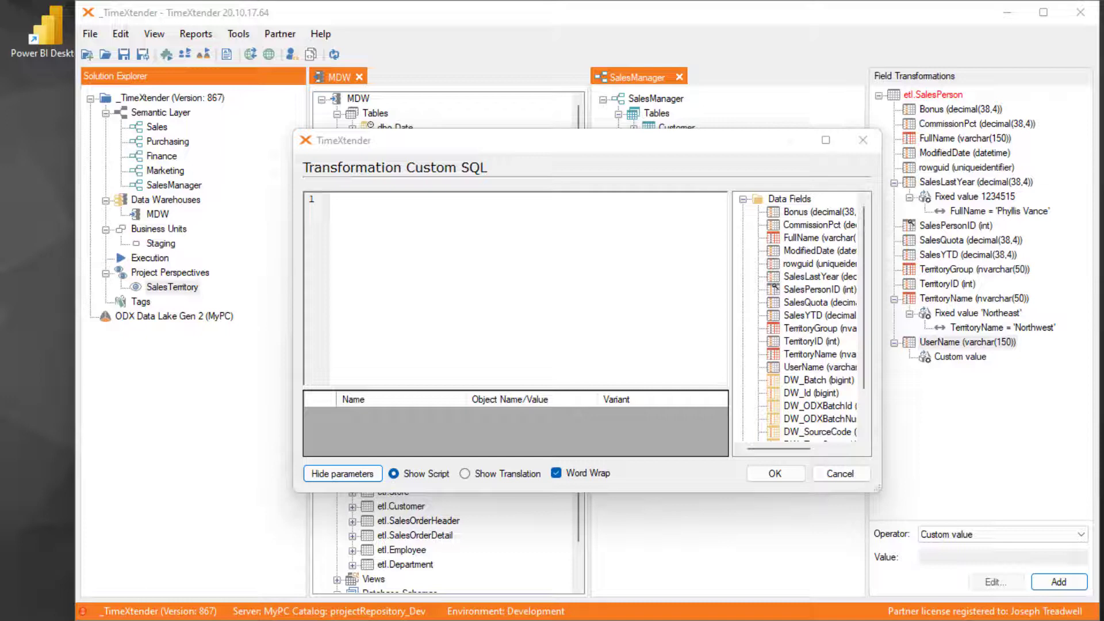
click(472, 264)
text('MYPC\'+REPLACE([FullName],' ',''))
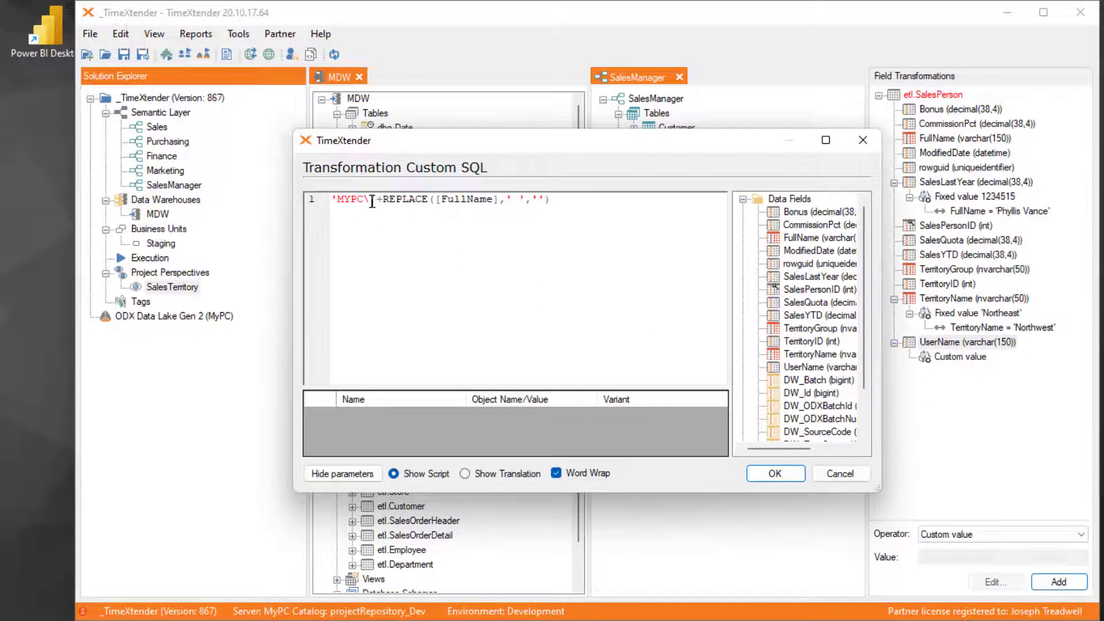
mouse_move(371, 200)
mouse_down()
mouse_move(345, 200)
mouse_move(367, 209)
mouse_up()
click(377, 200)
text(+)
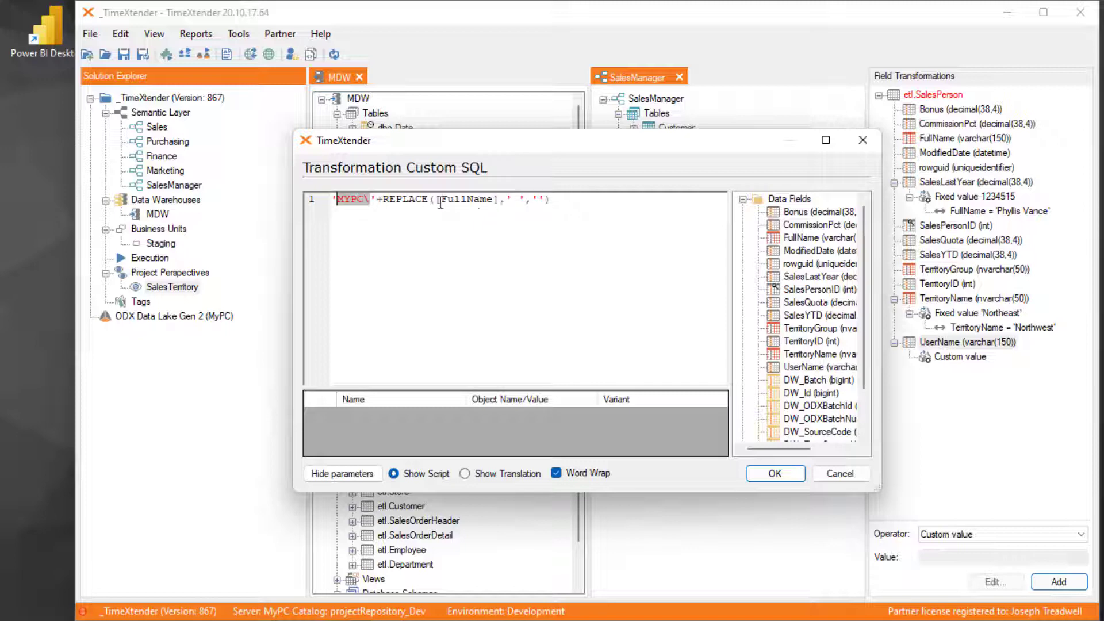
drag(438, 200, 519, 201)
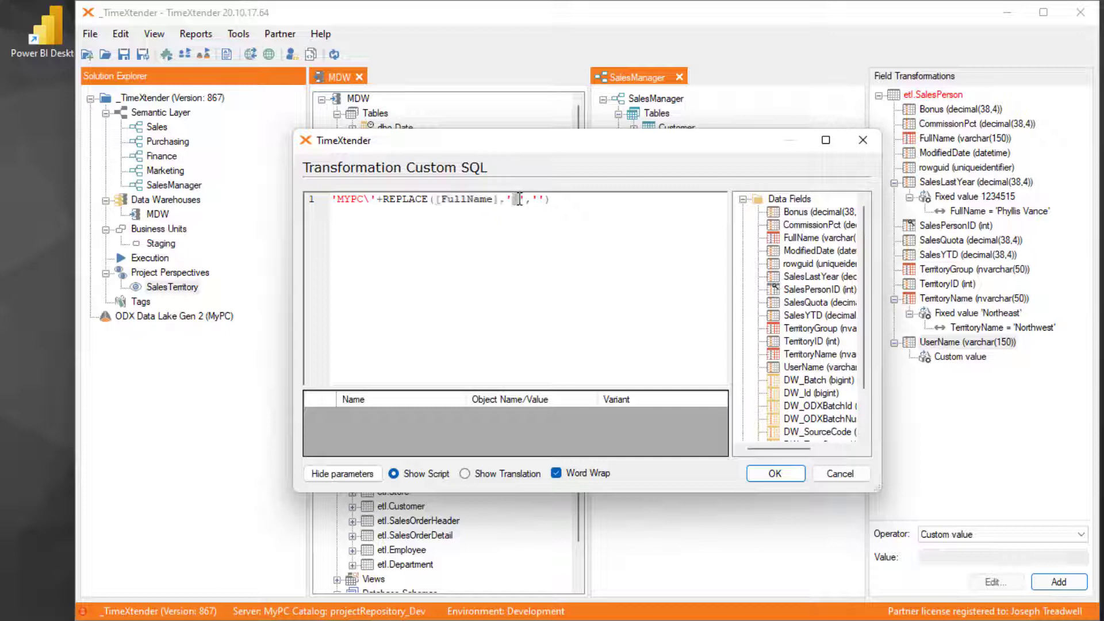
click(536, 200)
key(ctrl+a)
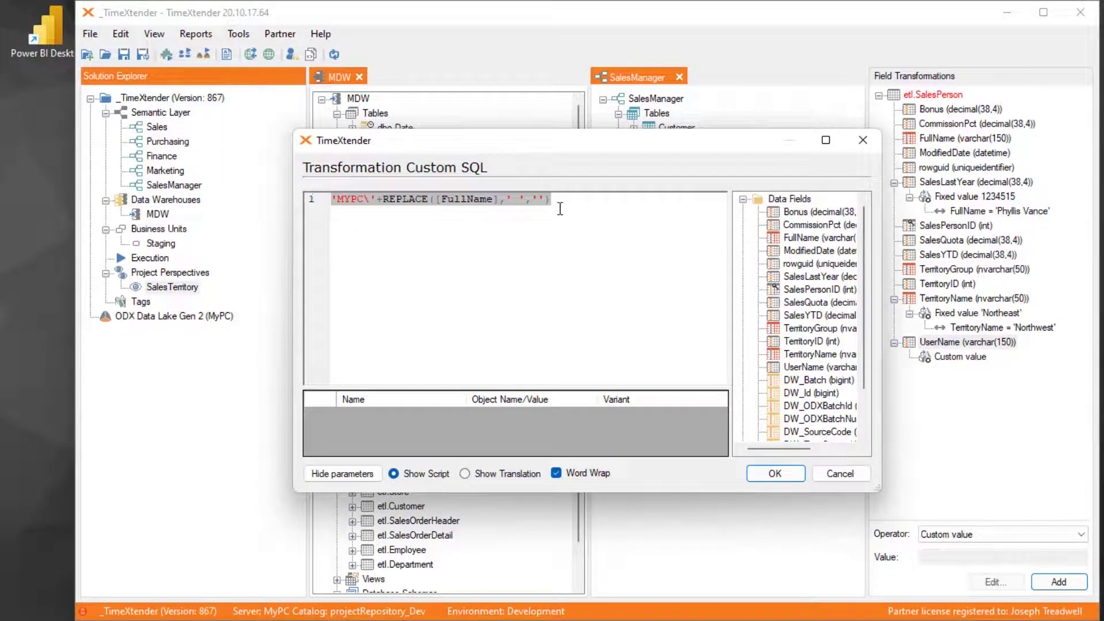
click(791, 475)
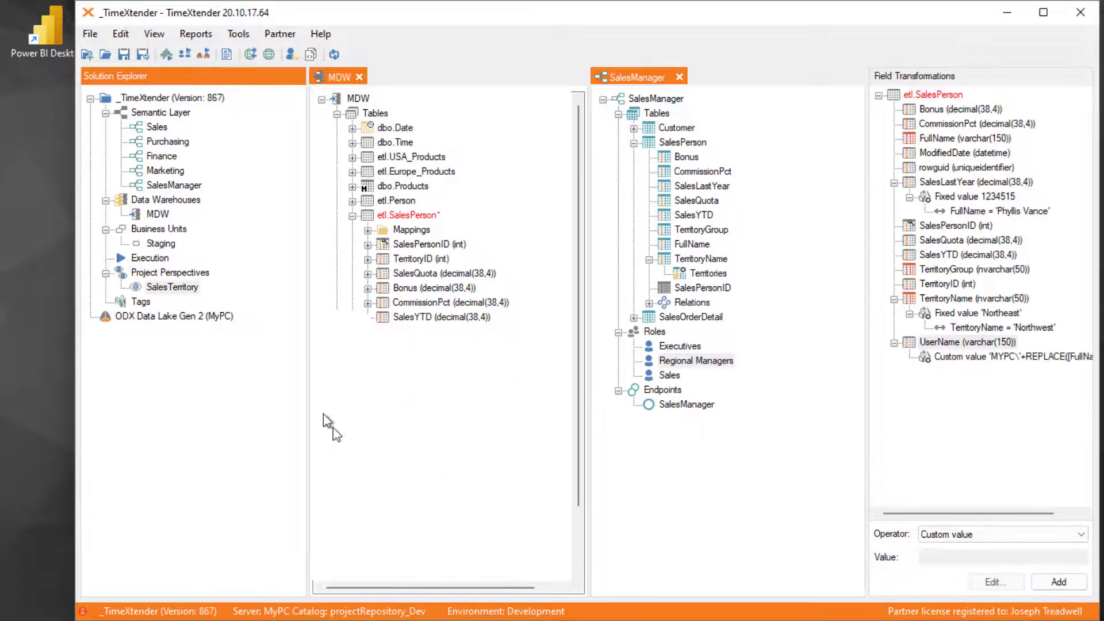
- Deploy and execute the etl.SalesPerson table with differential and managed deployment enabled for all affected objects
click(411, 215)
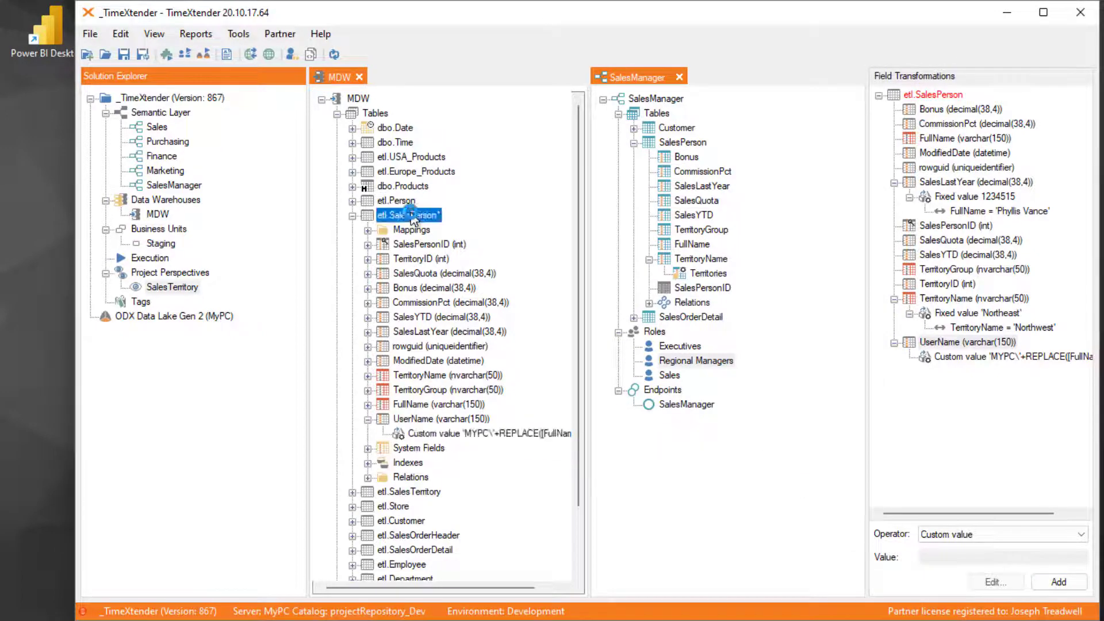
right_click(428, 215)
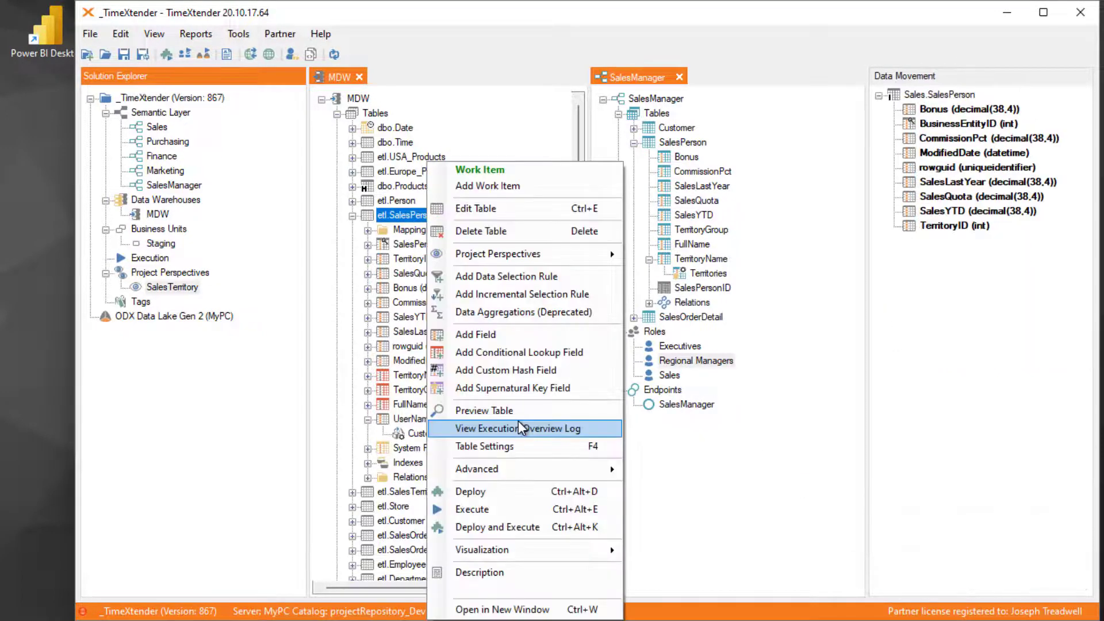
click(488, 534)
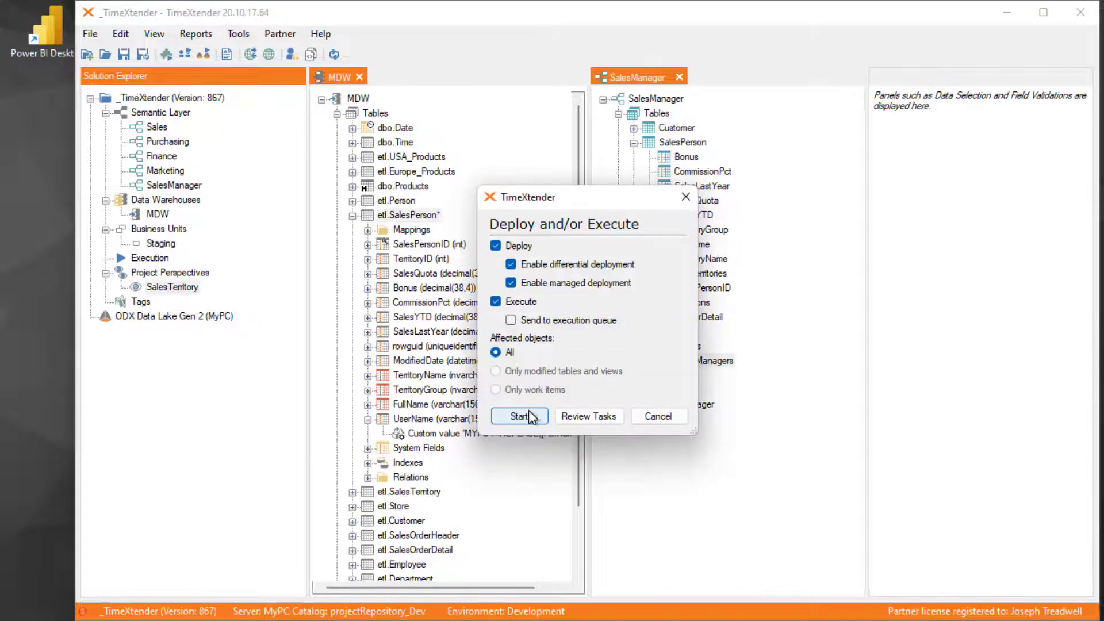
click(519, 415)
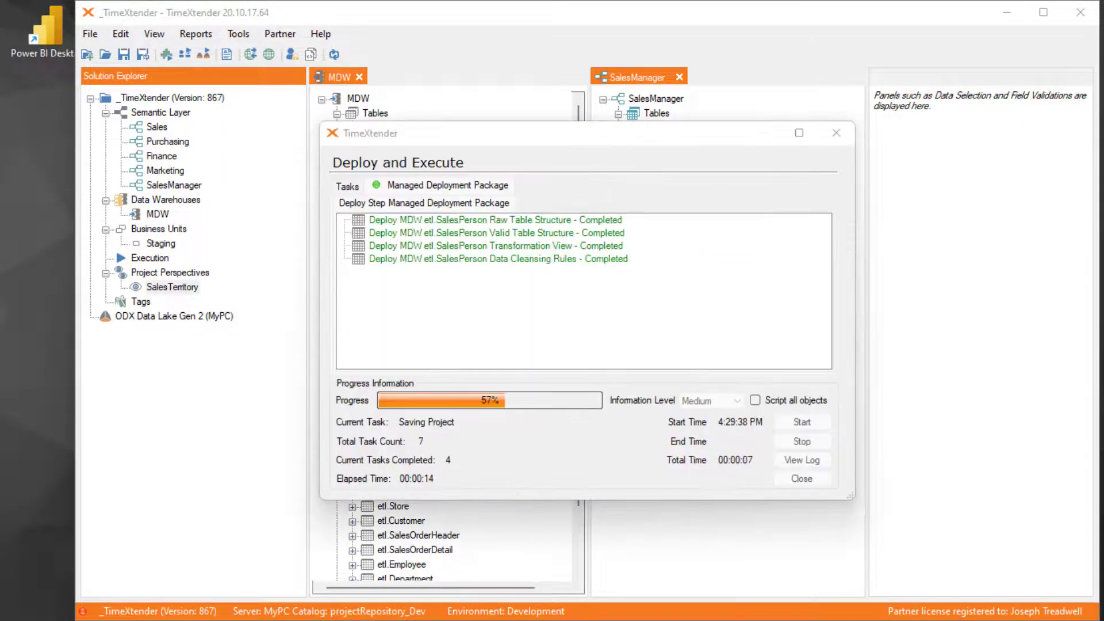
click(802, 479)
- Preview the etl.SalesPerson table and check the UserName values against FullName
click(406, 215)
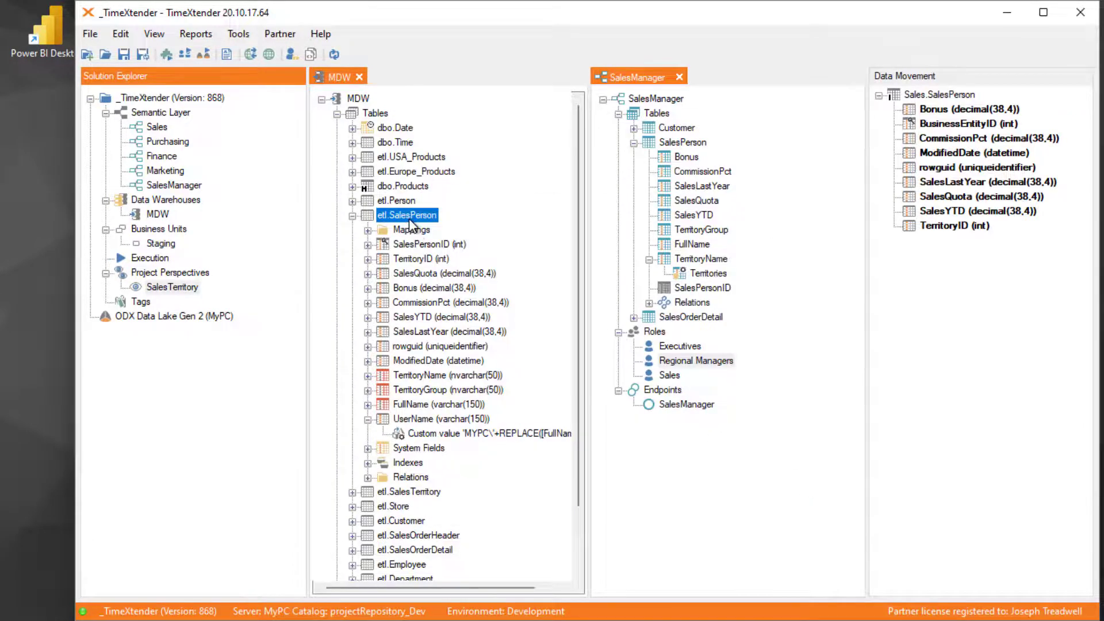
right_click(409, 219)
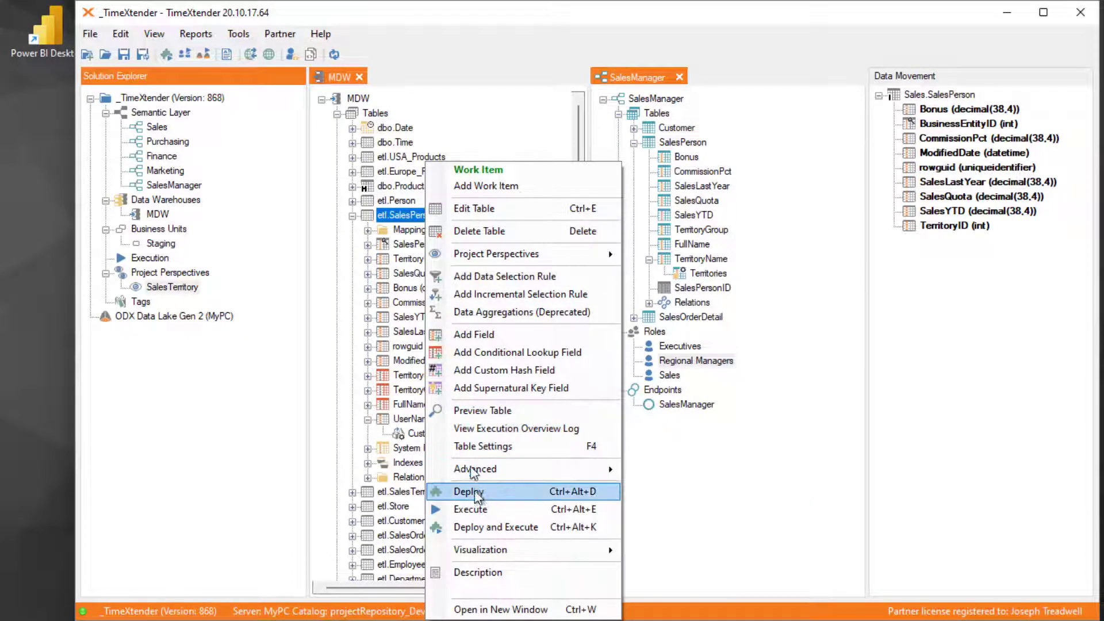
click(481, 429)
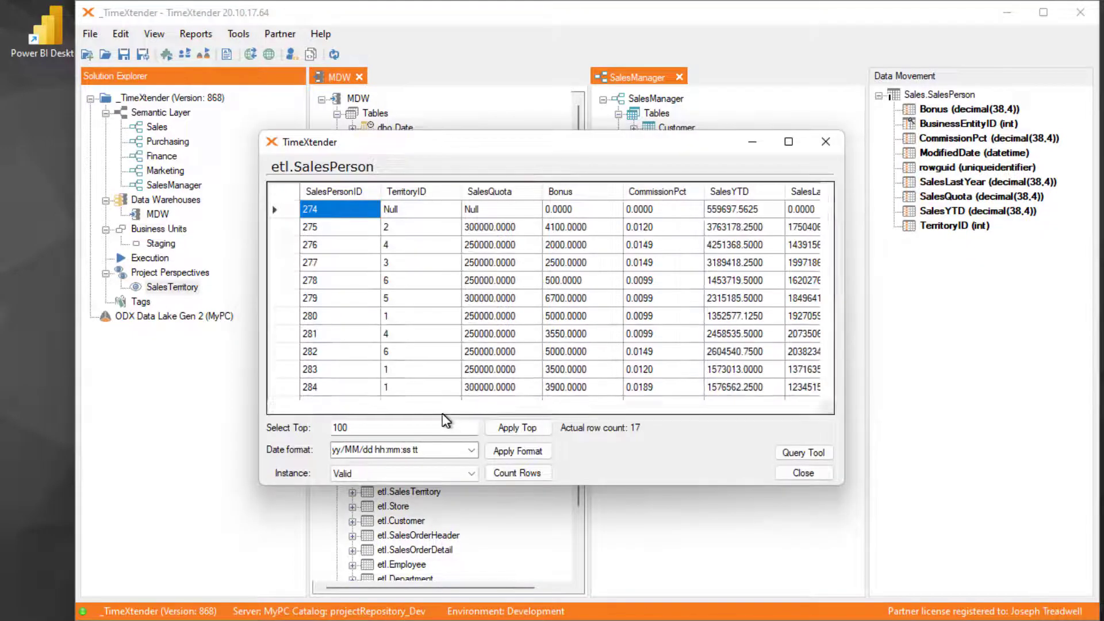
drag(444, 408, 814, 408)
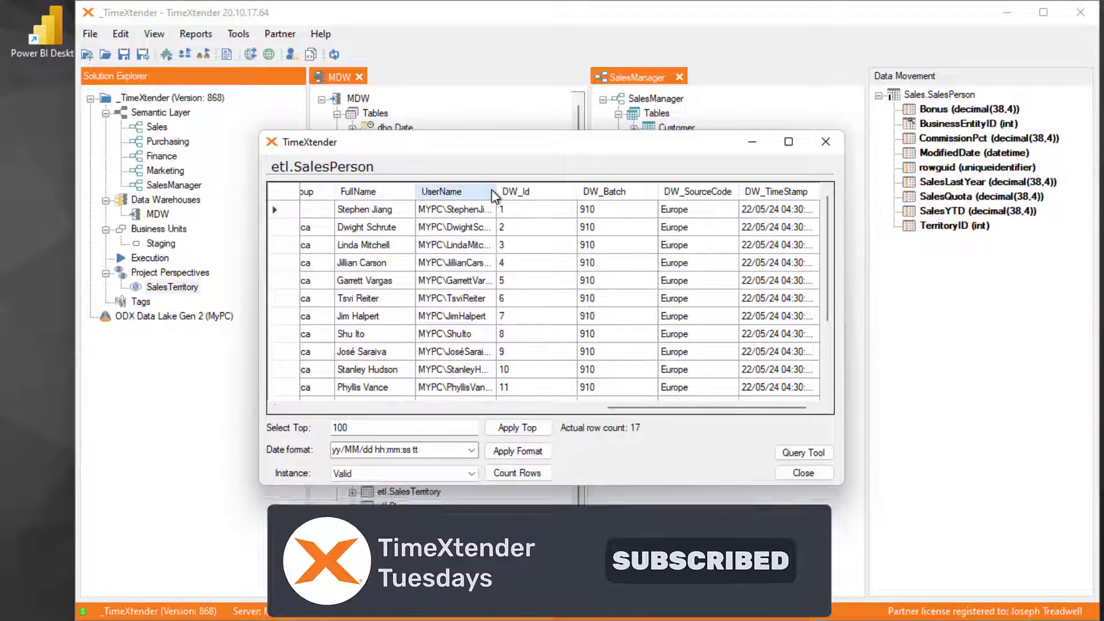
drag(496, 192, 546, 191)
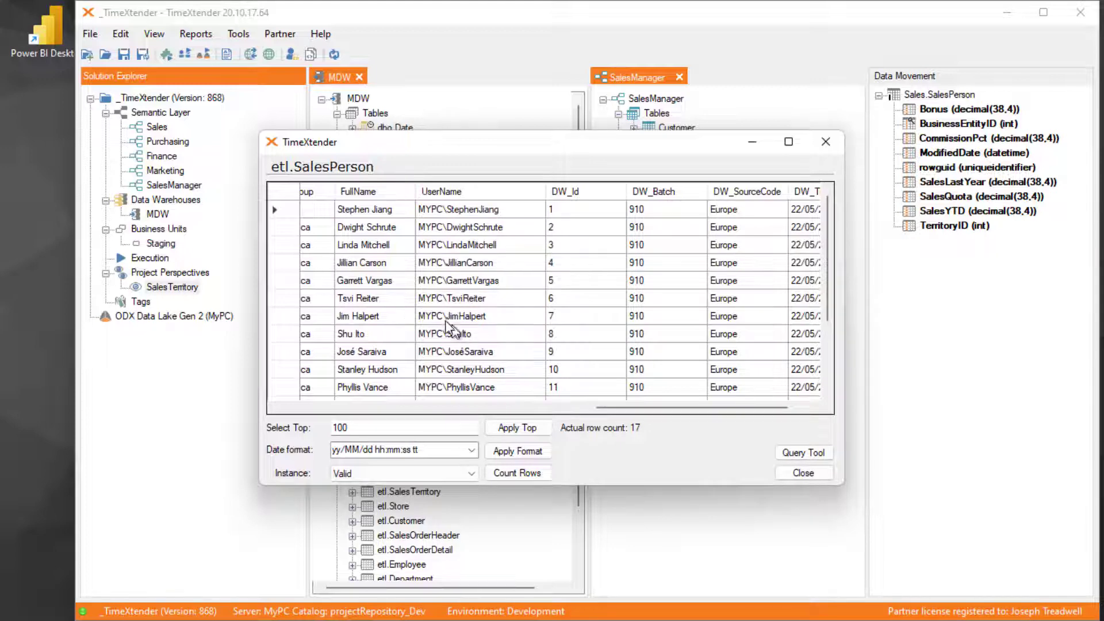
drag(623, 410, 598, 414)
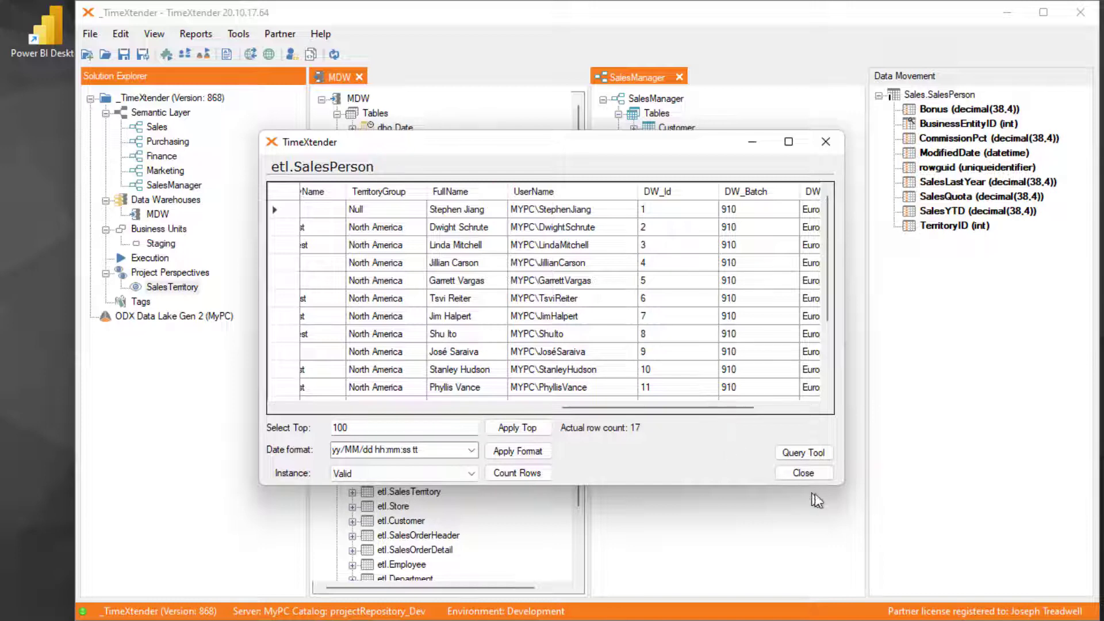
click(813, 475)
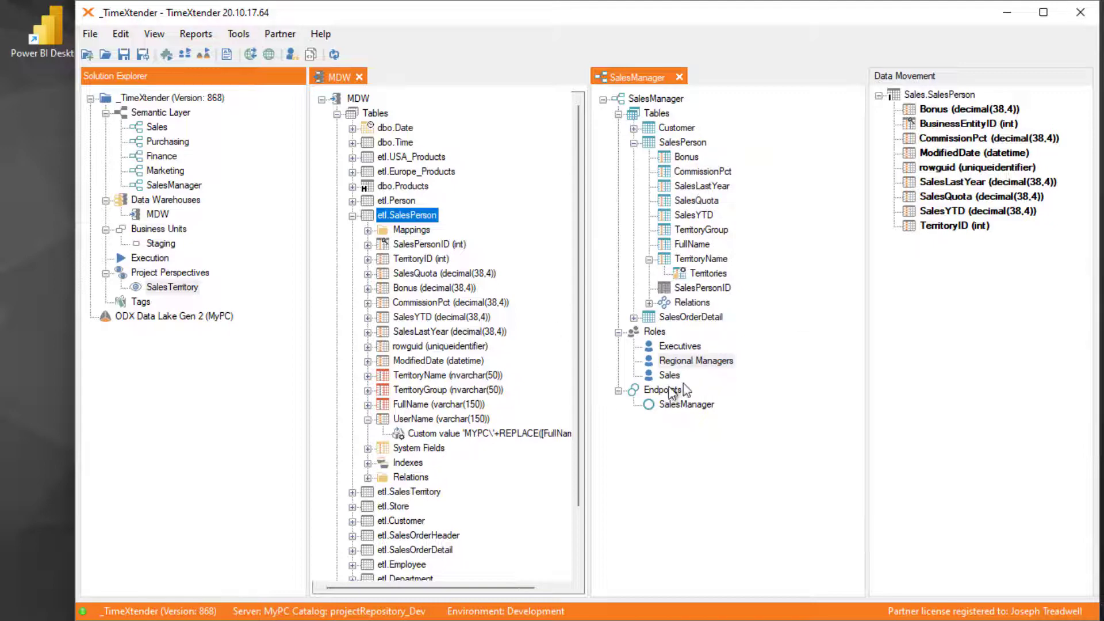
- Start a row-level security setup named Individuals on SalesPerson's FullName field, with the type Dynamic (read from table)
click(694, 246)
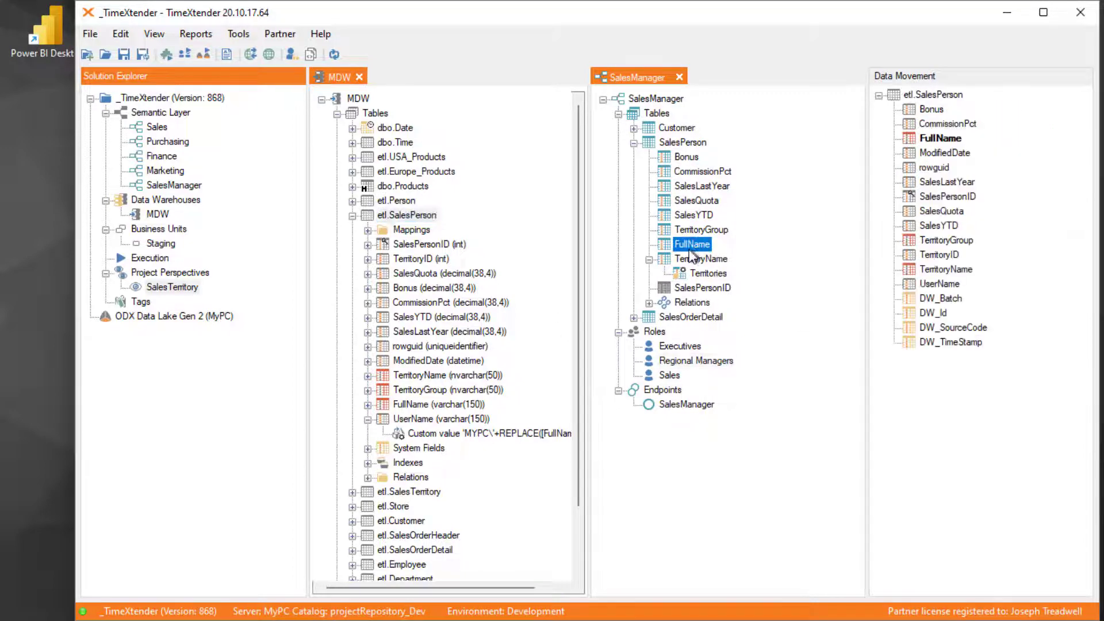
right_click(698, 248)
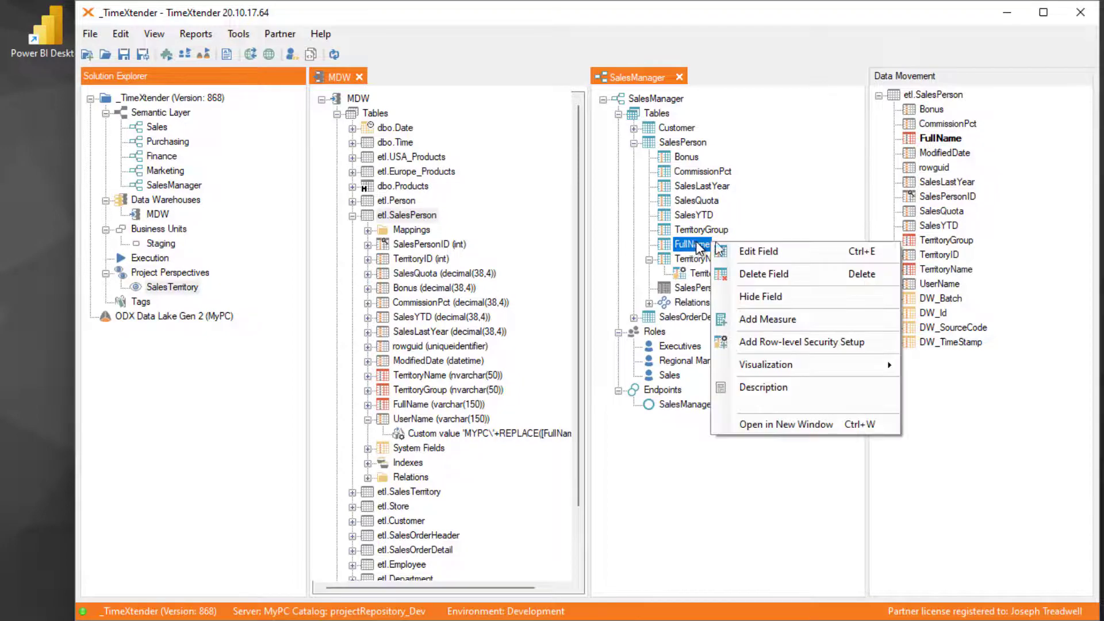
click(843, 349)
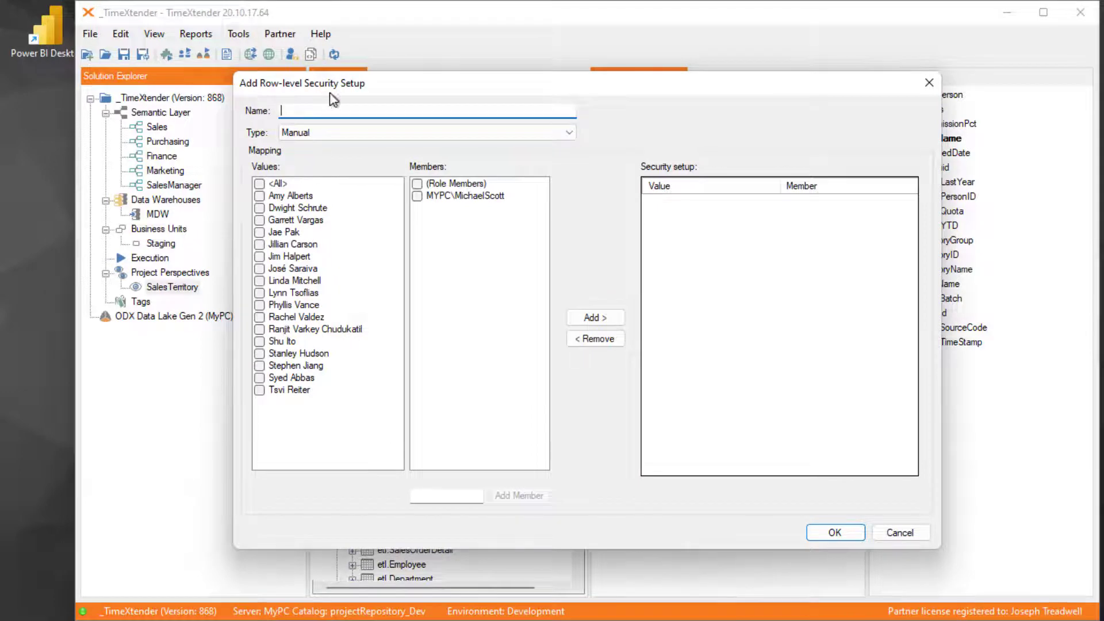
click(342, 131)
click(340, 159)
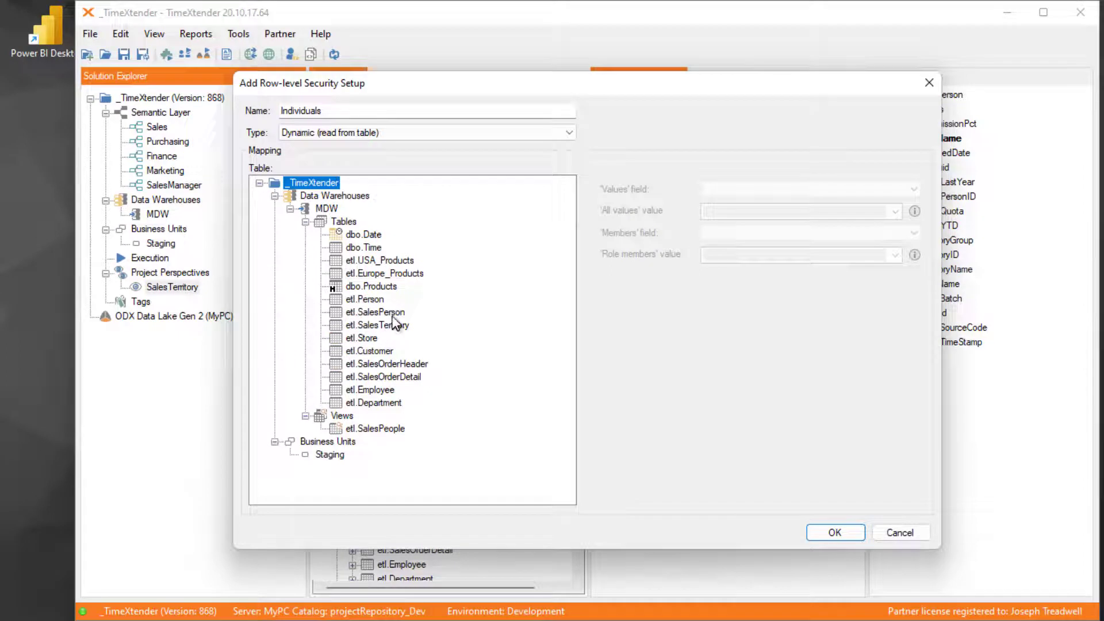
- Map the setup to the etl.SalesPerson table, with FullName as the 'Values' field and <All> as the 'All values' value
click(375, 312)
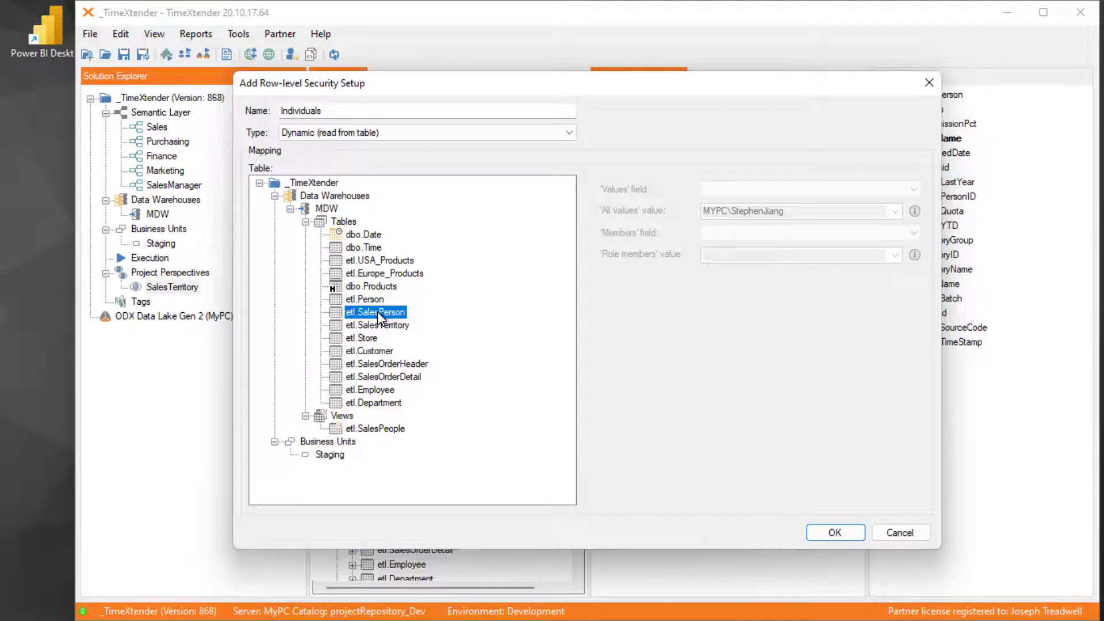
click(772, 192)
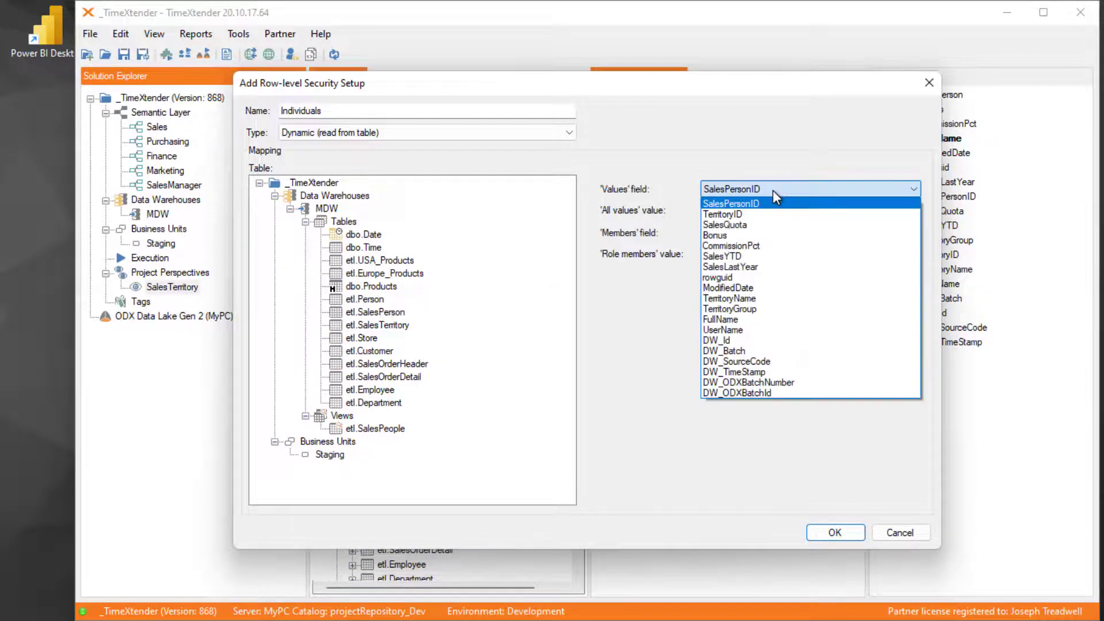
click(762, 321)
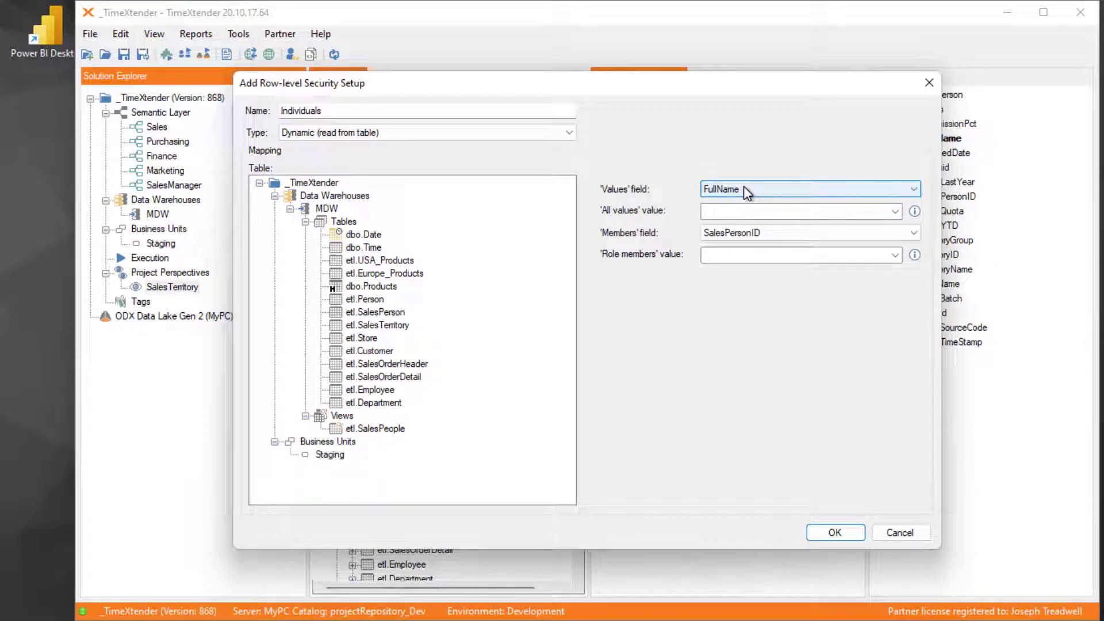
click(751, 212)
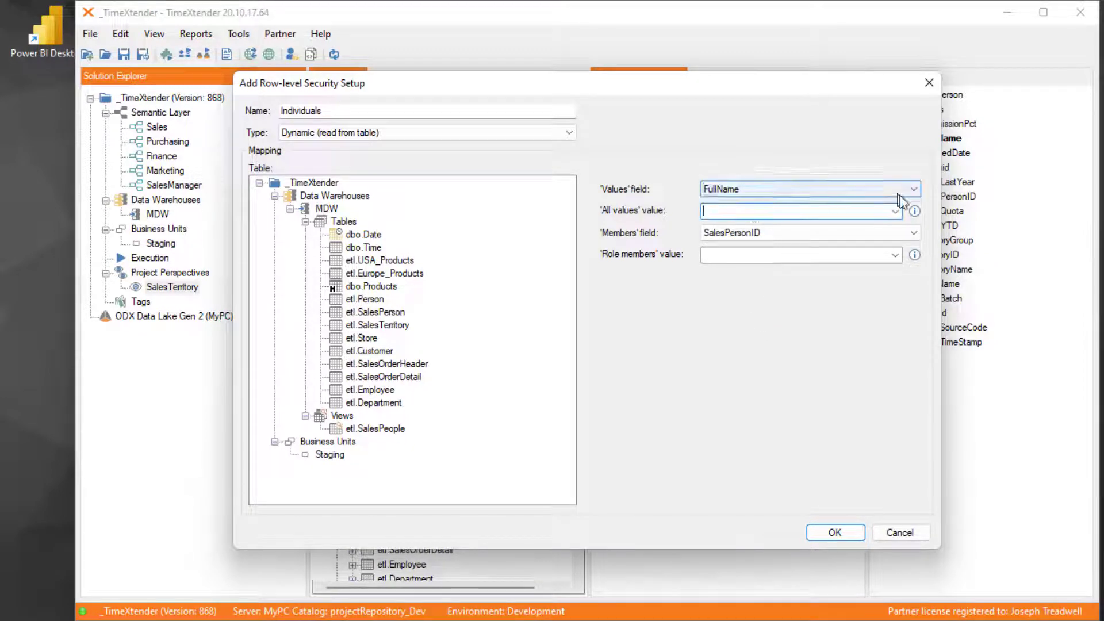
mouse_move(914, 211)
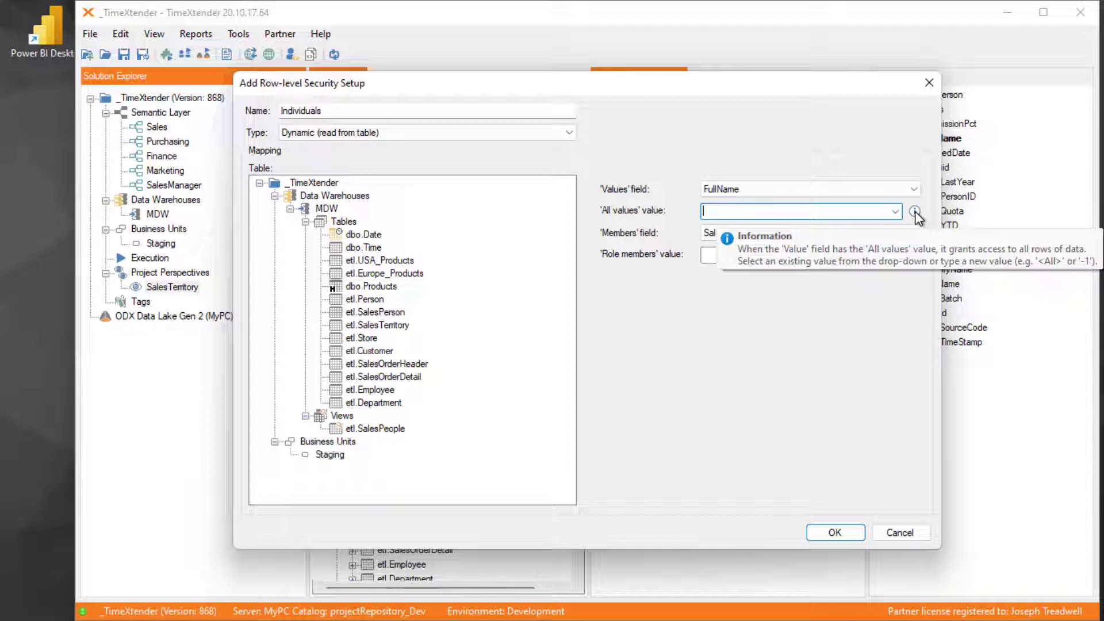
text(<>)
- Set the 'Members' field to UserName and the 'Role members' value to <Role Members>, and save the Individuals setup
click(757, 231)
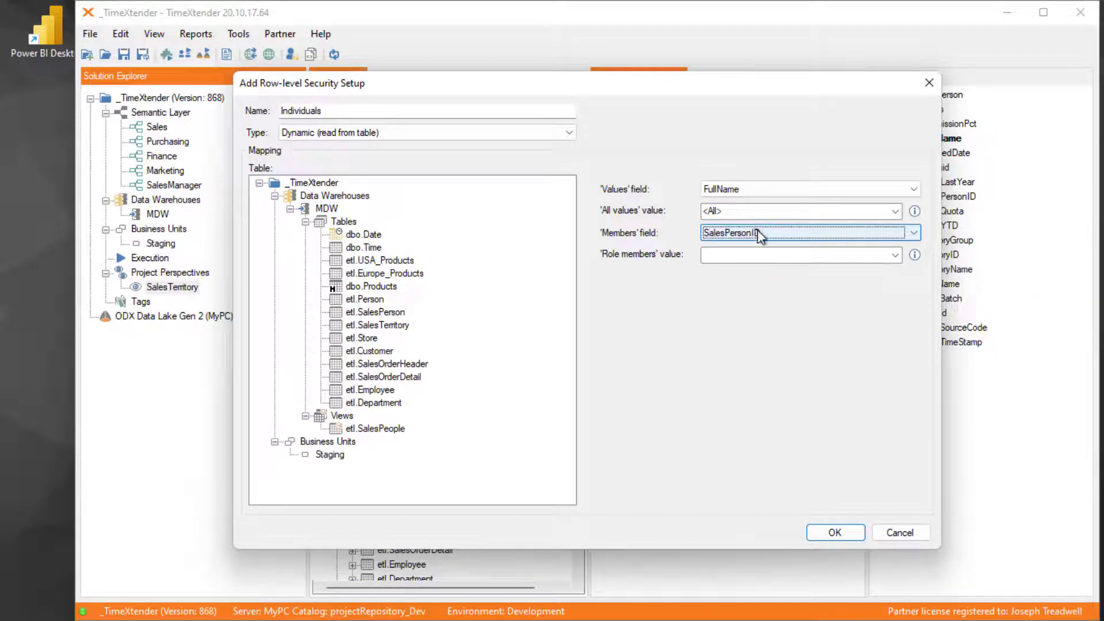
click(753, 232)
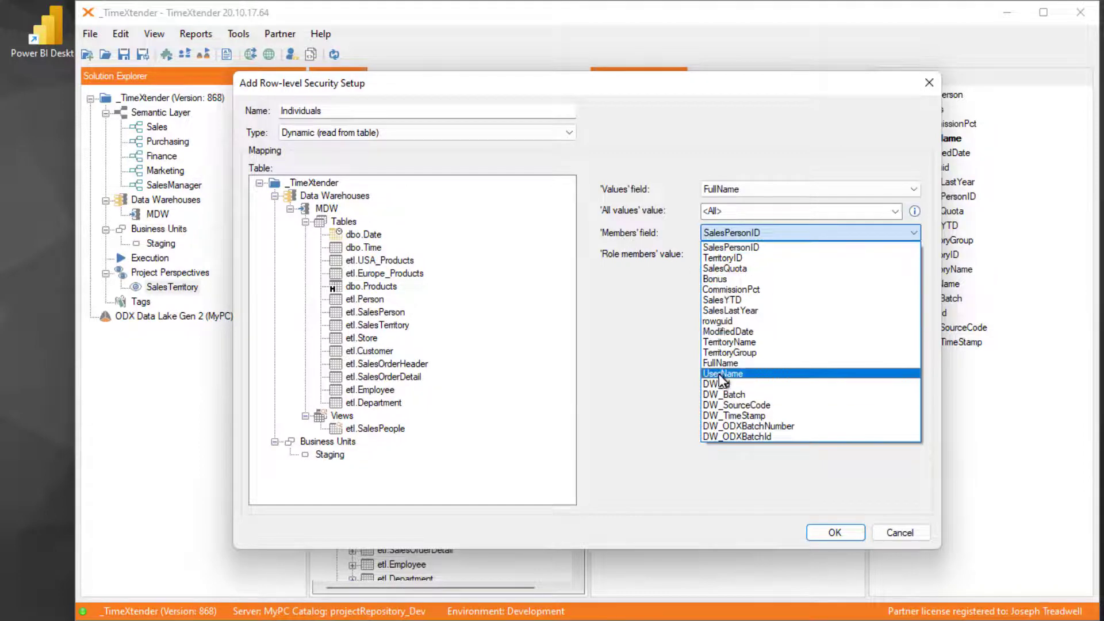
click(750, 377)
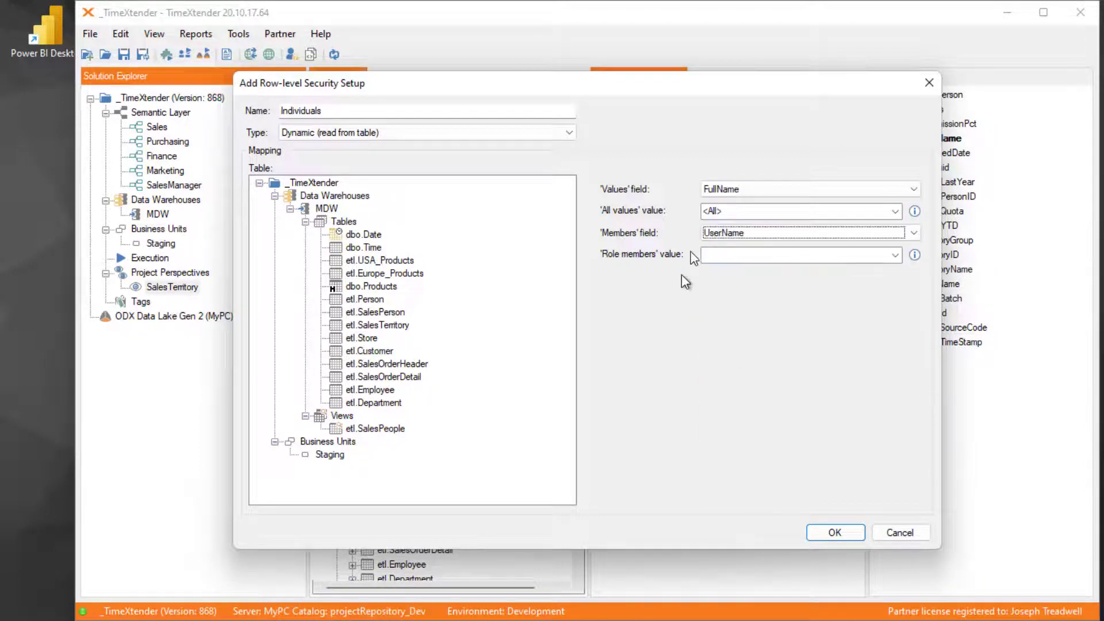
click(896, 255)
click(896, 254)
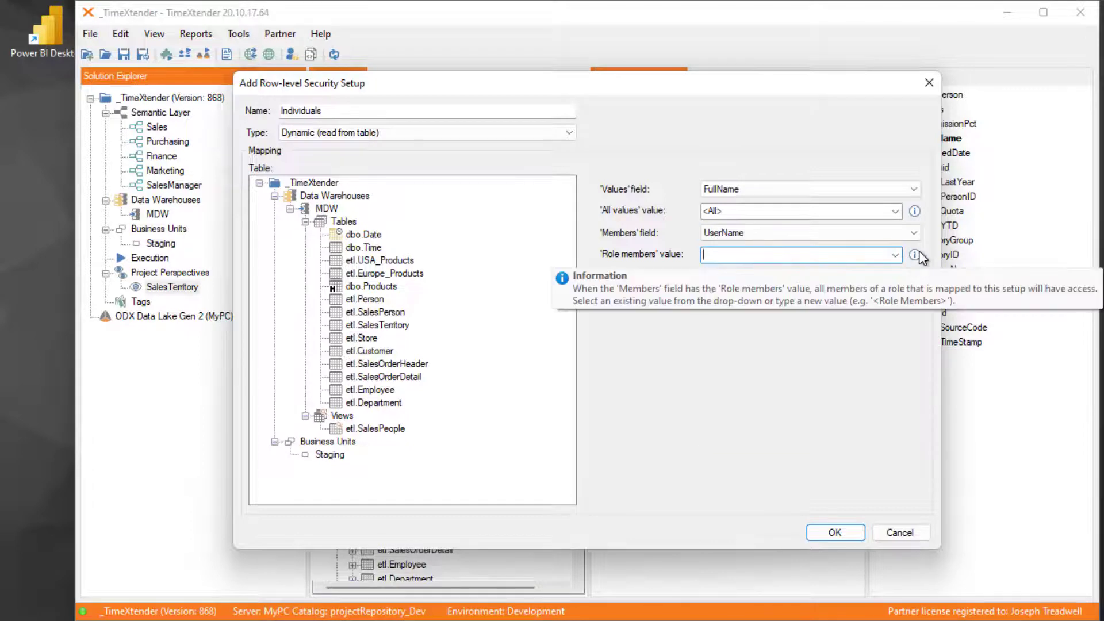
text(<>)
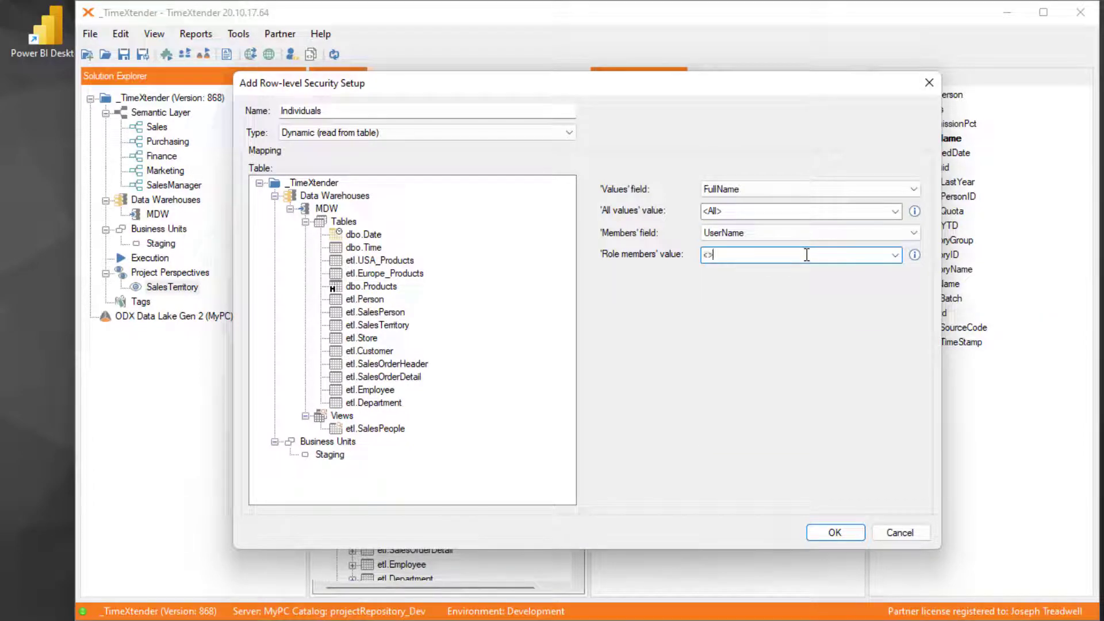
text(Role Members)
click(734, 211)
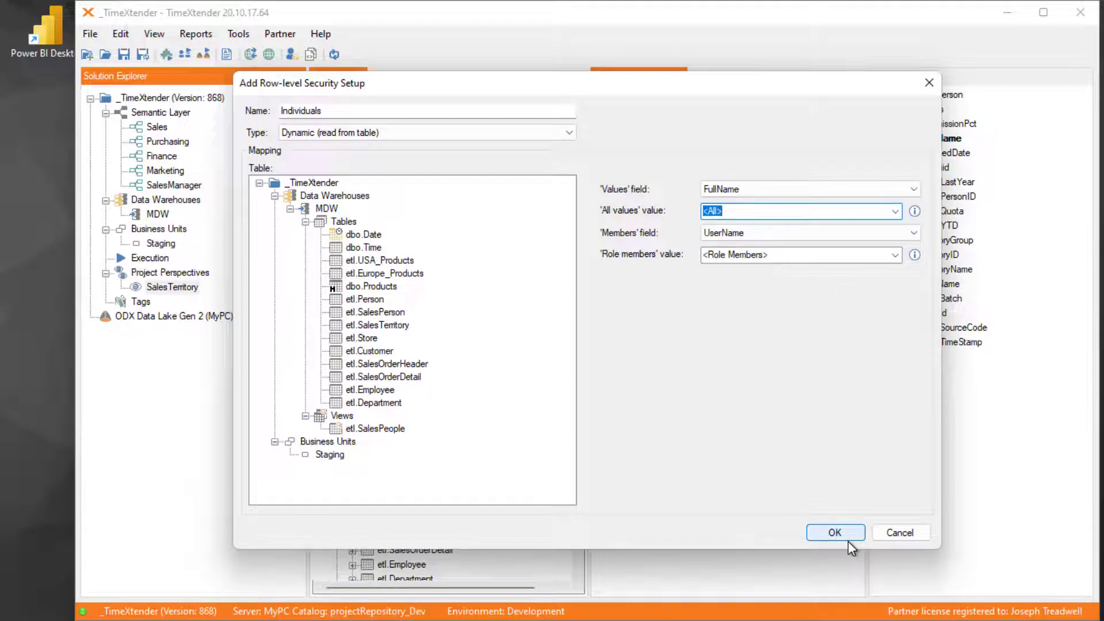
click(834, 532)
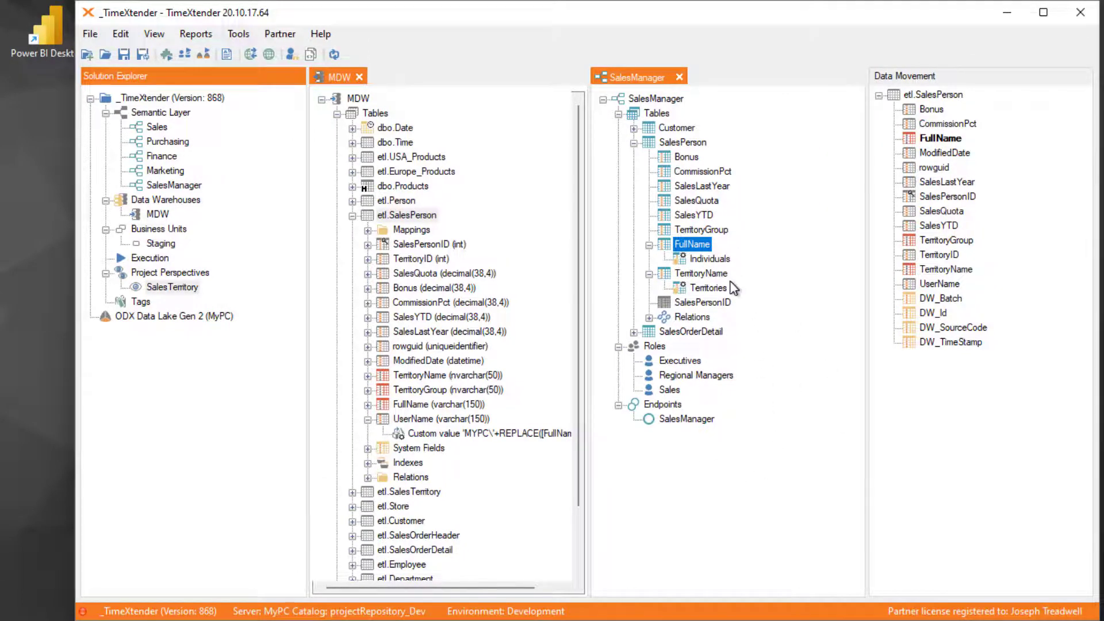
- Assign the Individuals security setup under SalesPerson's FullName field to the Sales role
click(714, 262)
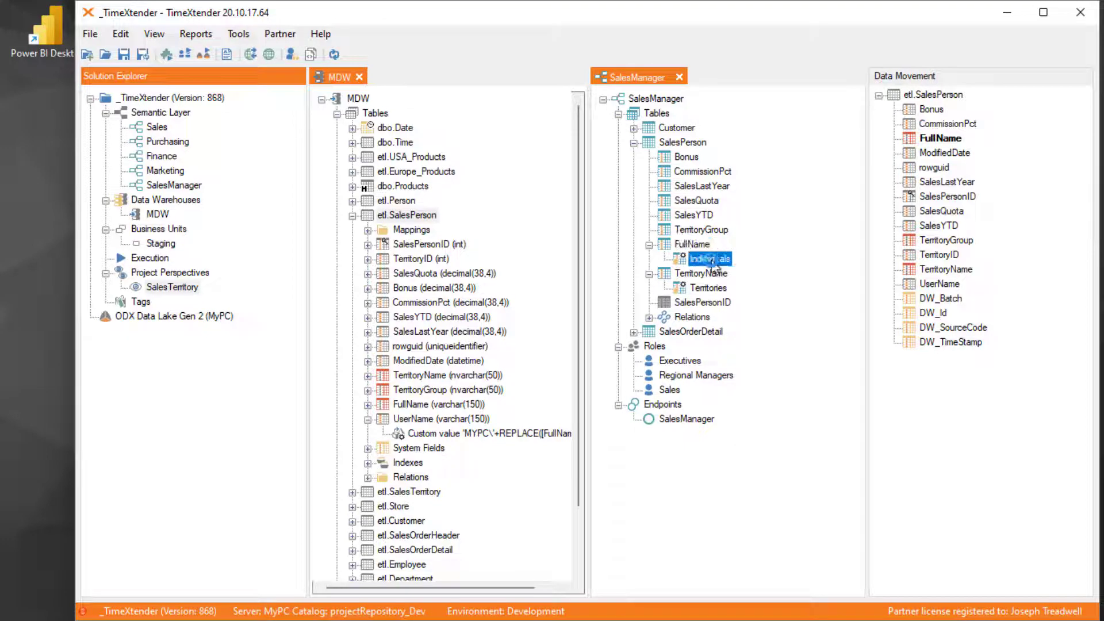
right_click(718, 263)
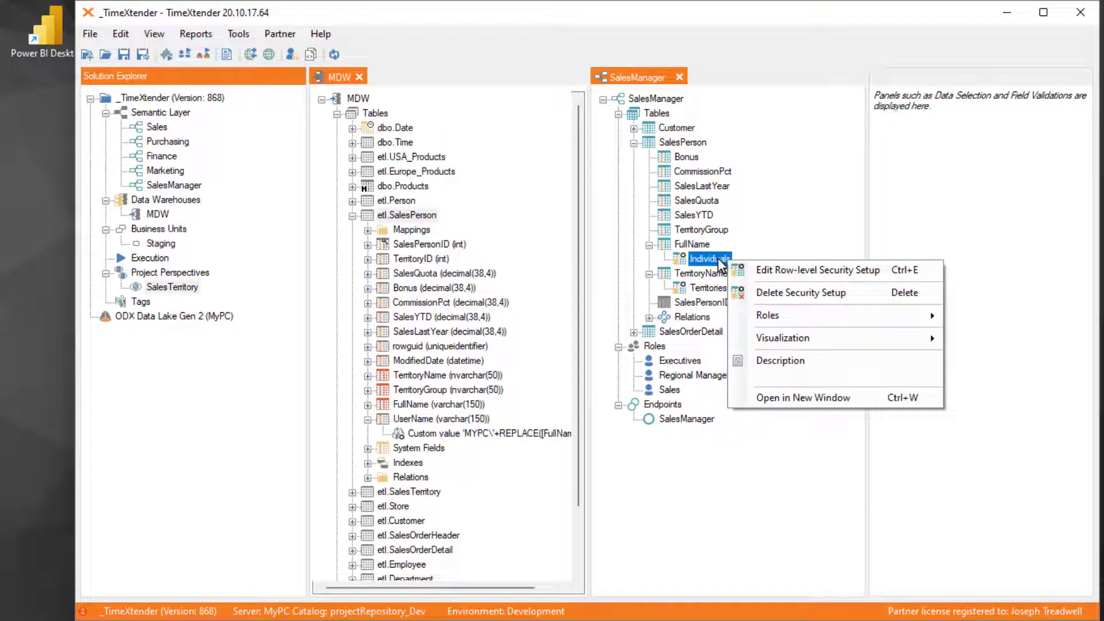
mouse_move(804, 326)
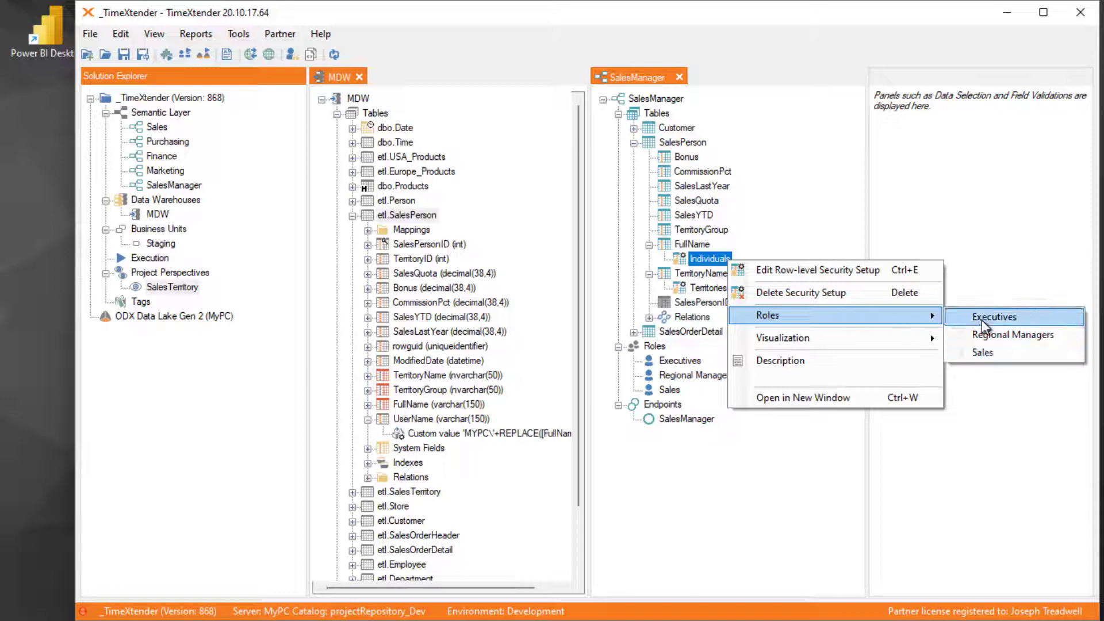
click(999, 351)
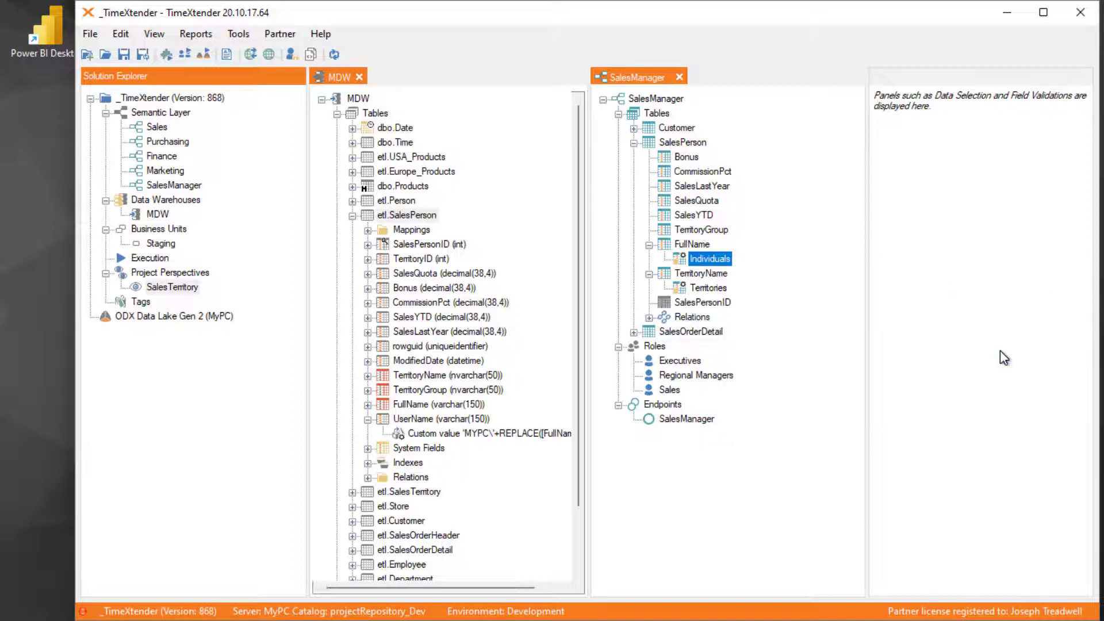
- Link the Sales role to the SalesManager endpoint and check the role's assigned endpoints and security setups
right_click(669, 391)
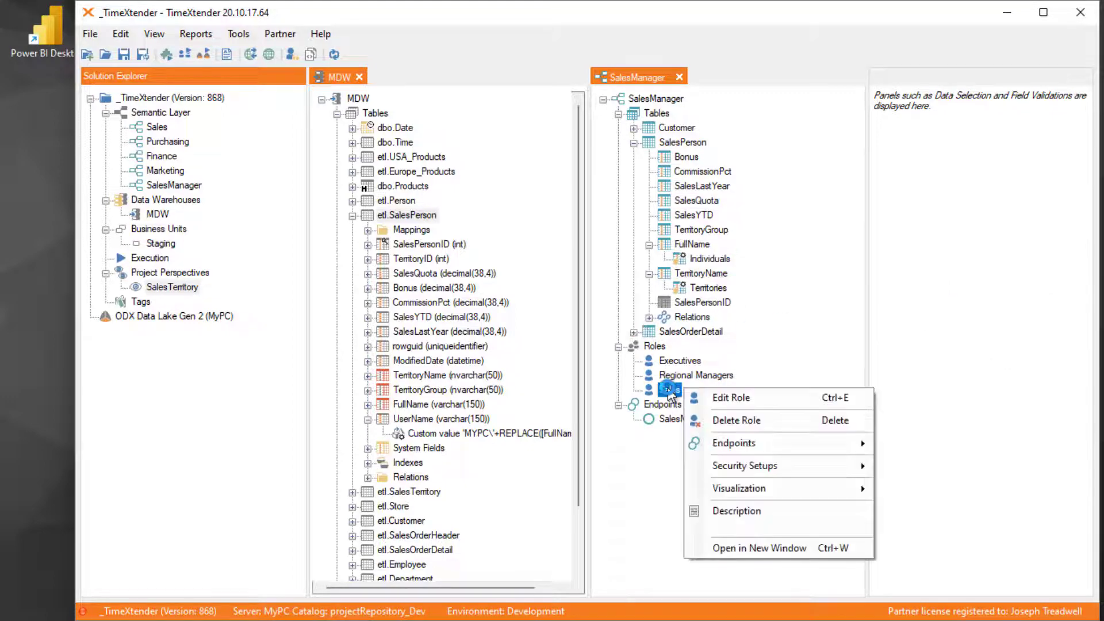
mouse_move(782, 451)
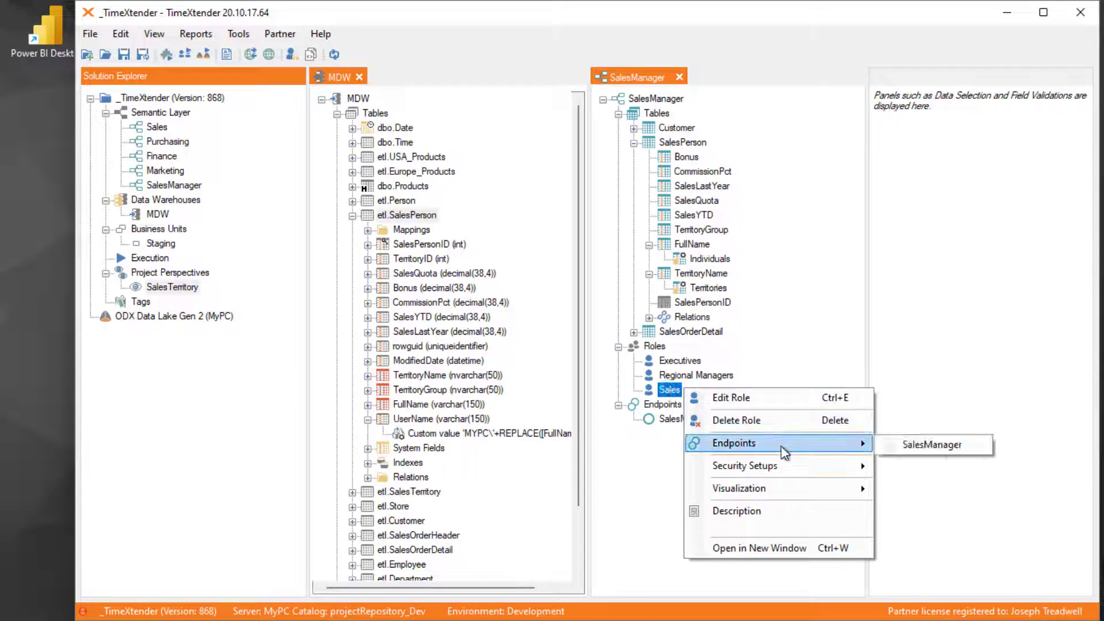
click(933, 445)
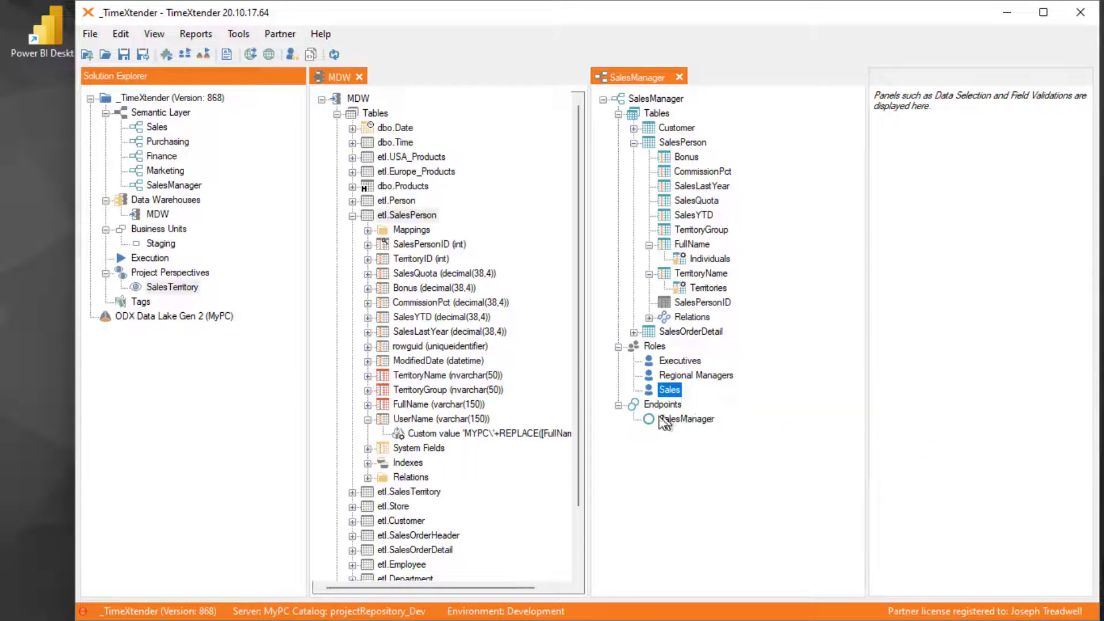
right_click(672, 391)
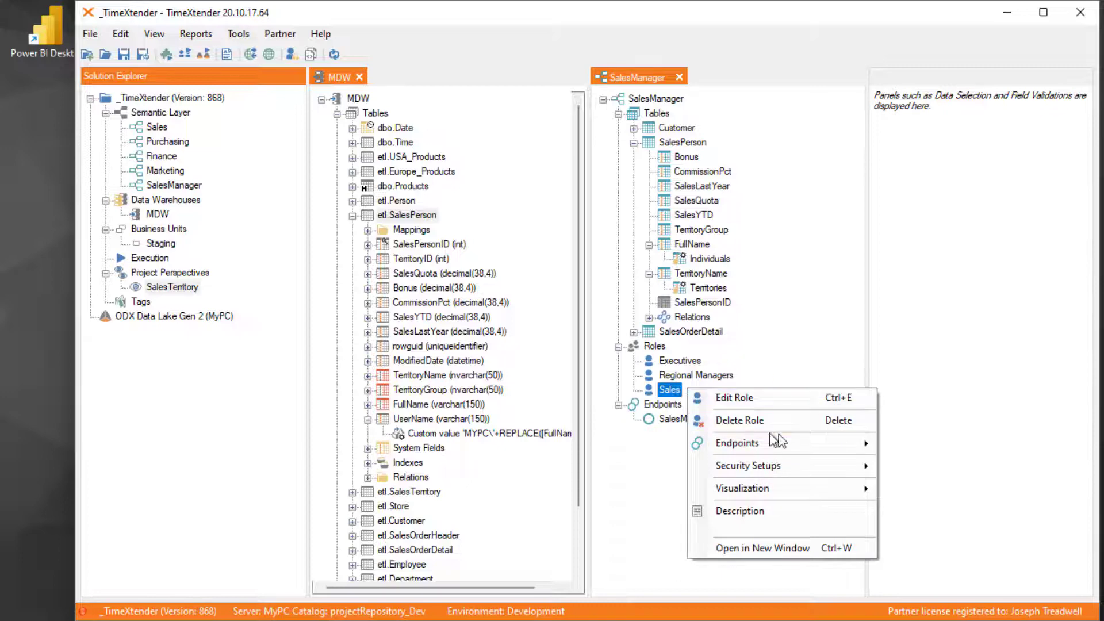
mouse_move(834, 445)
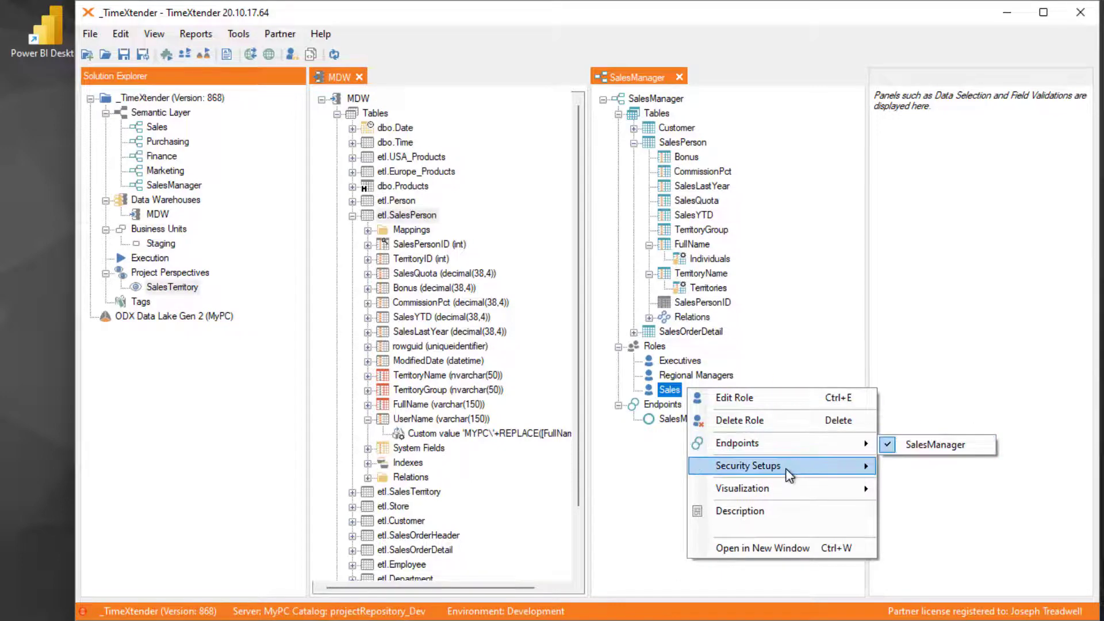
mouse_move(811, 466)
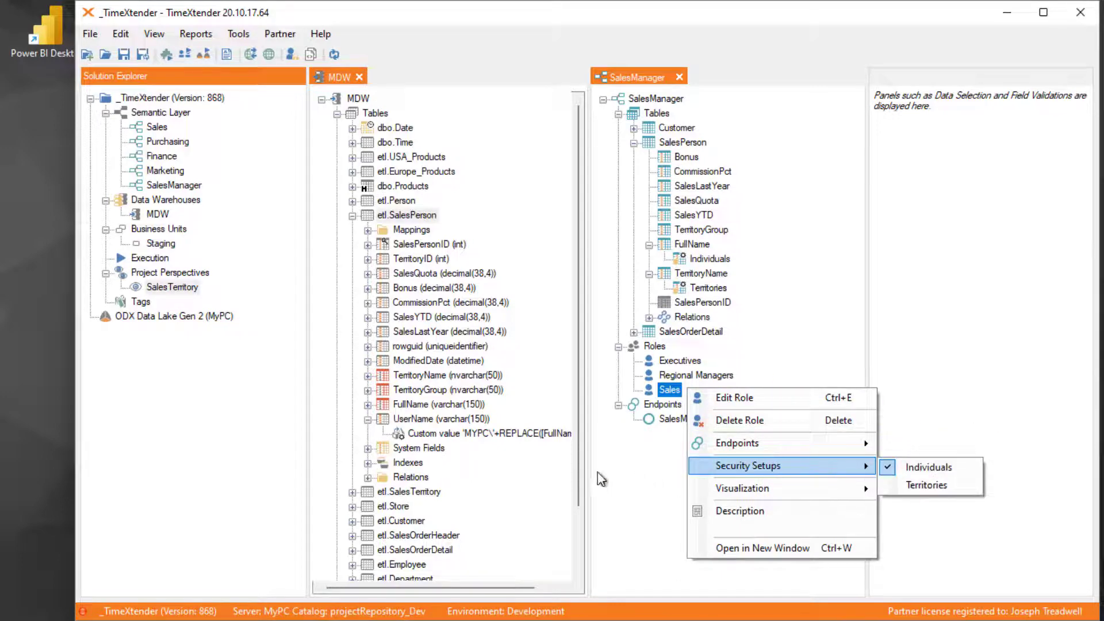
click(629, 473)
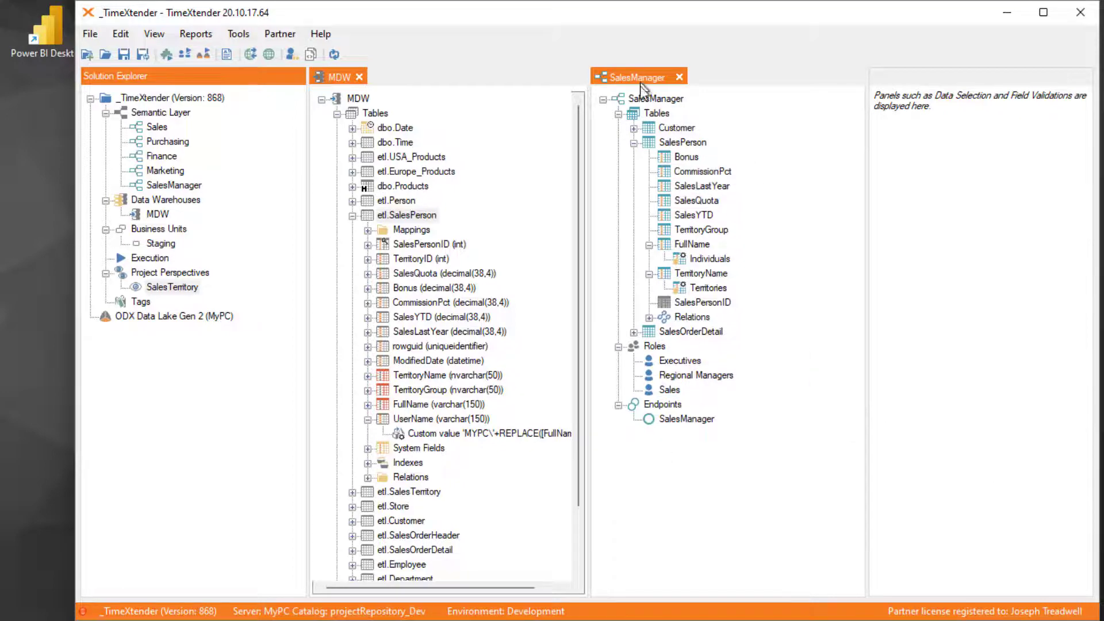
- Deploy and execute the SalesManager semantic model, saving the project without a version note
right_click(661, 99)
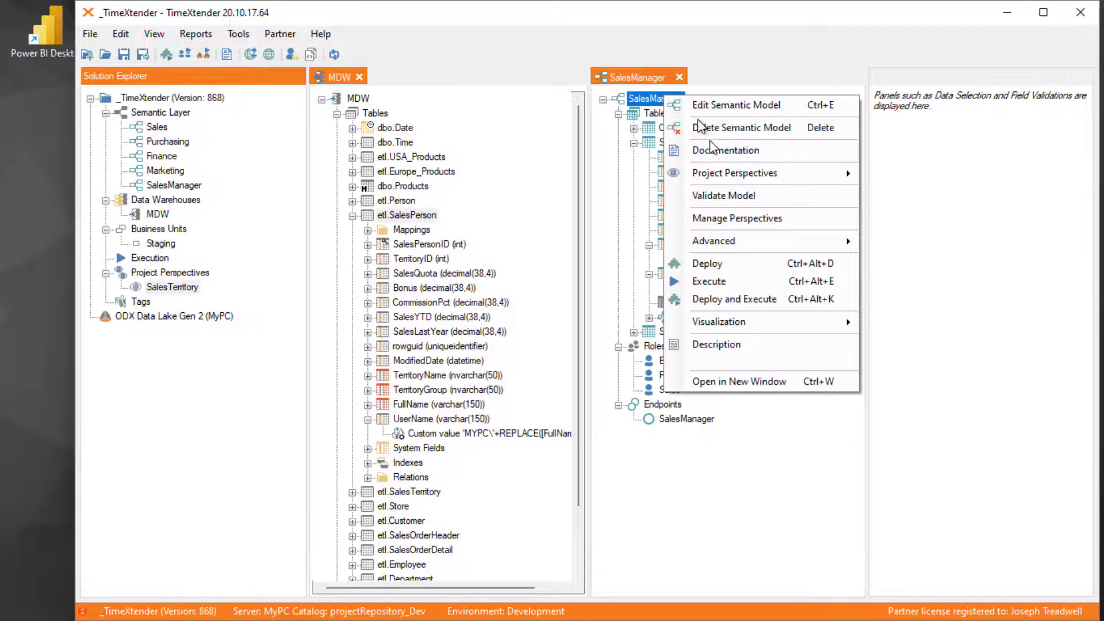
click(725, 299)
click(528, 417)
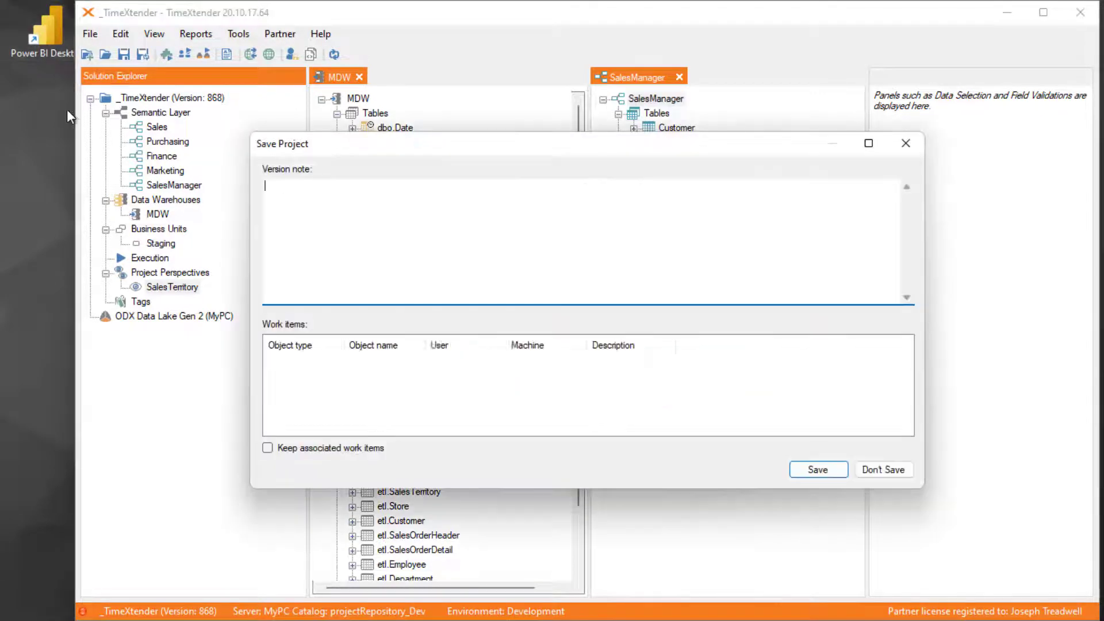
click(816, 473)
- Launch Power BI Desktop from its desktop shortcut as a different user
double_click(42, 37)
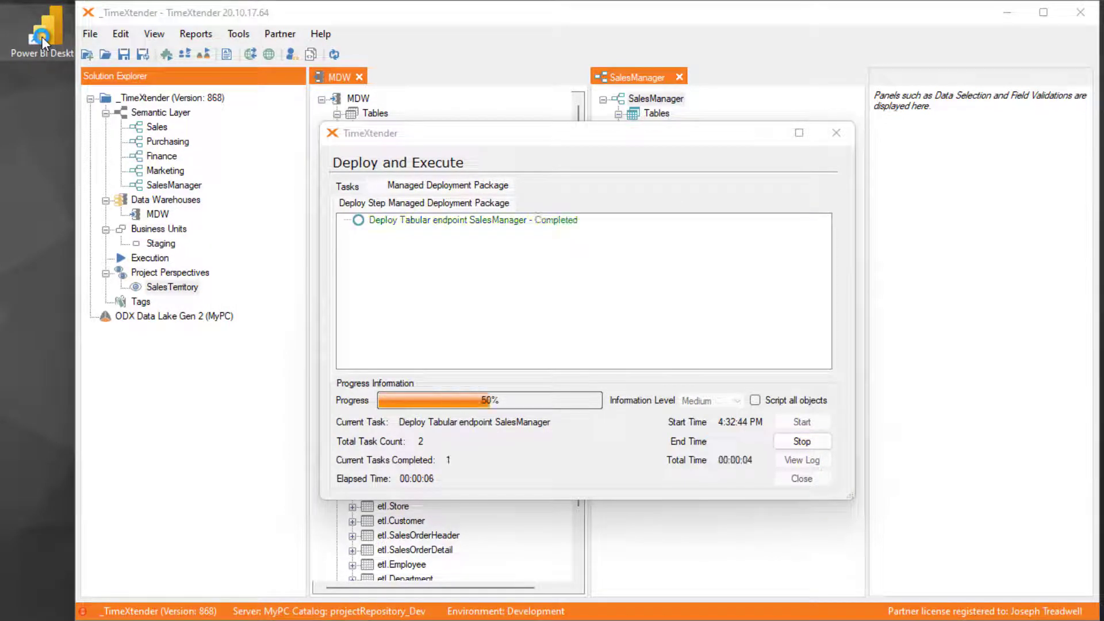
right_click(43, 37)
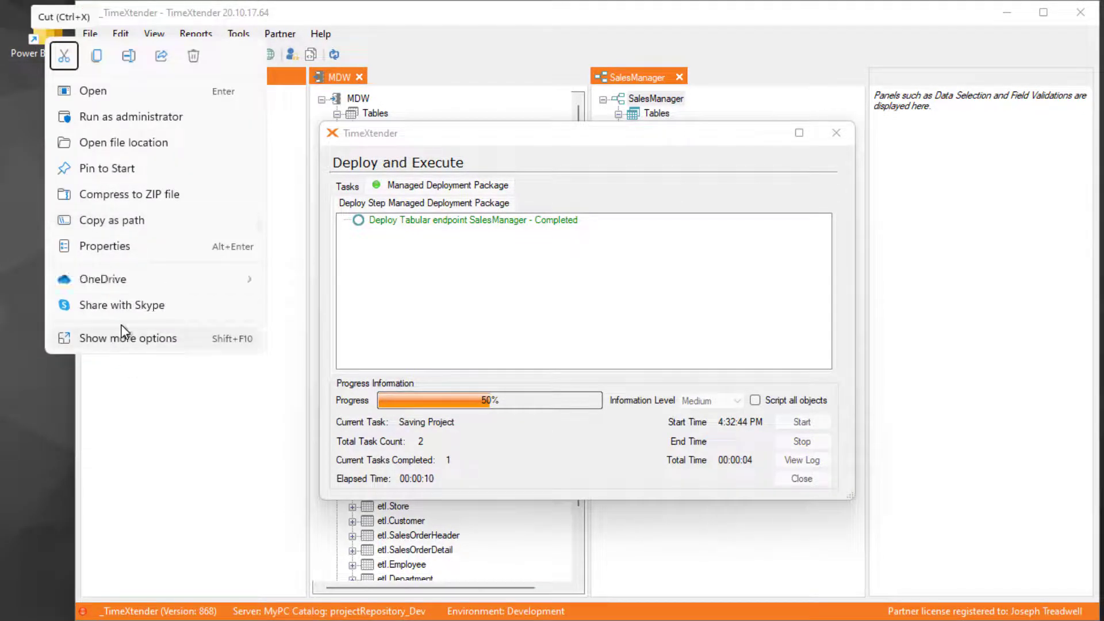
click(125, 339)
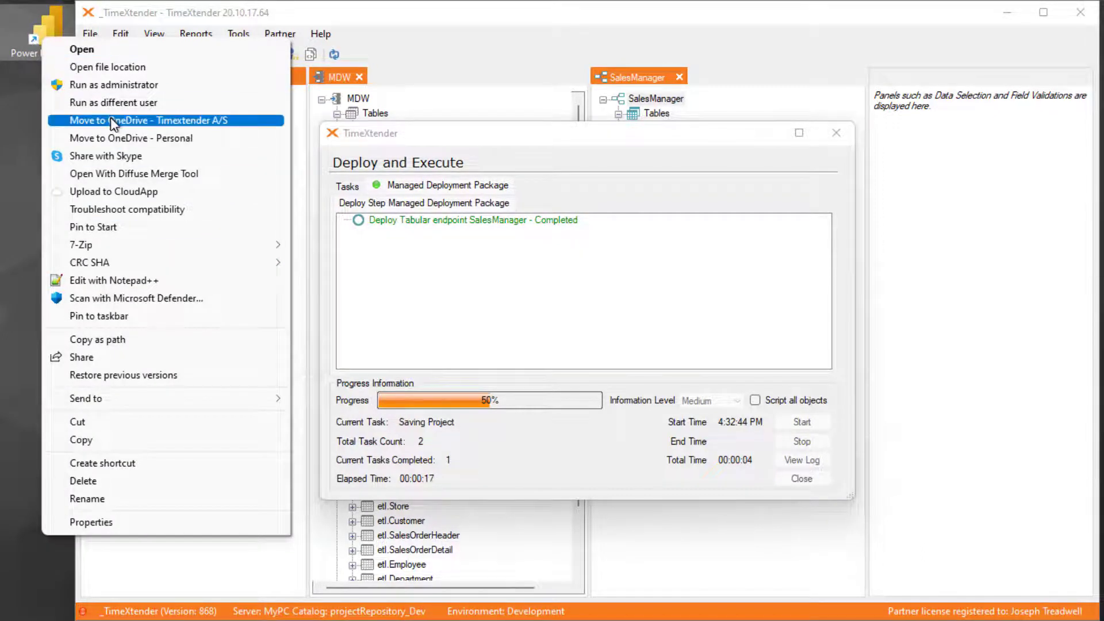
click(132, 102)
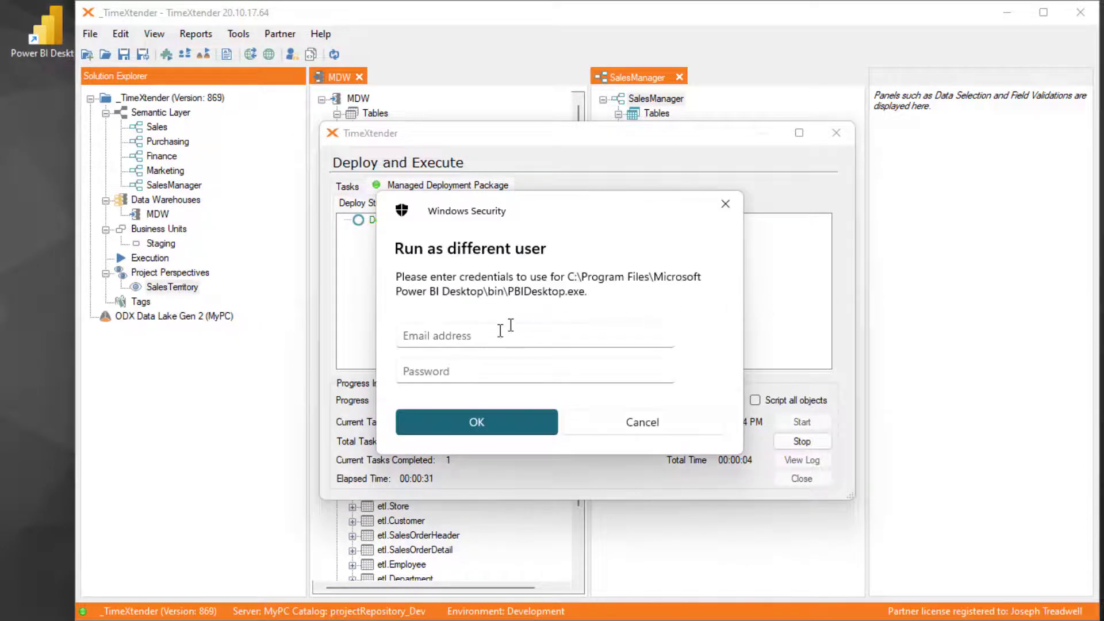
- Enter the sales rep's local account user name and password to start Power BI Desktop, and close the finished Deploy and Execute window
click(490, 336)
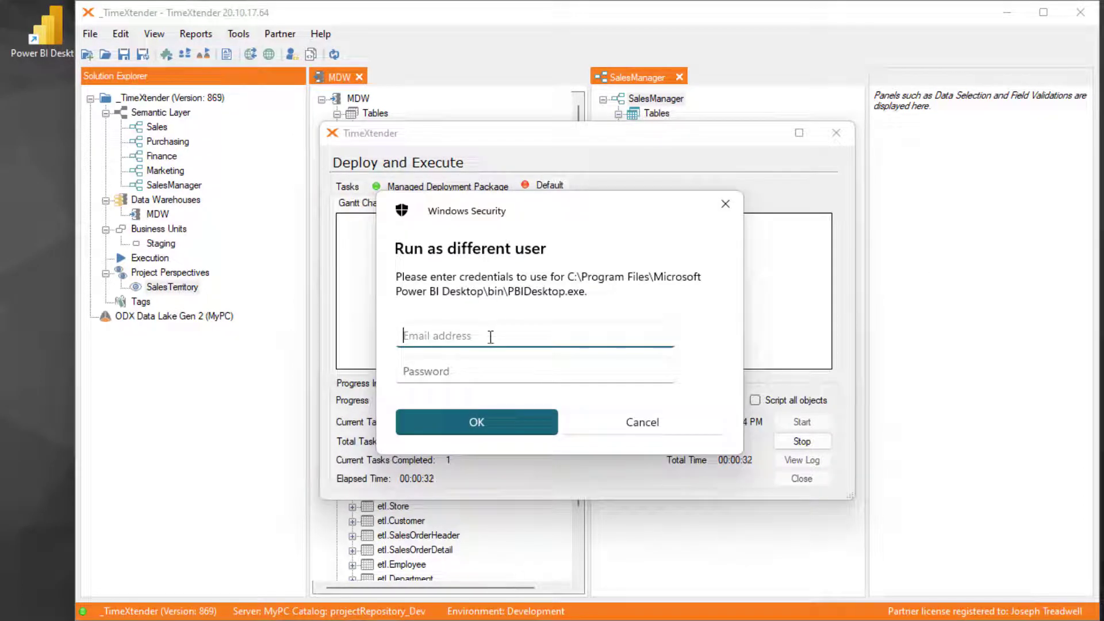
text(.\JimHalpert)
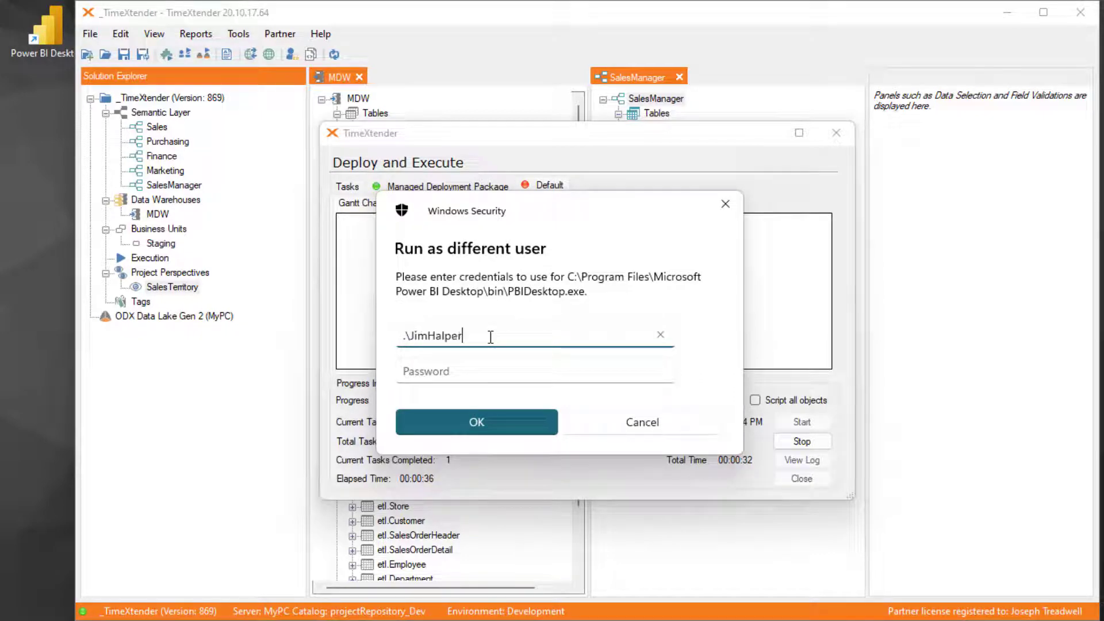
key(Tab)
text(***)
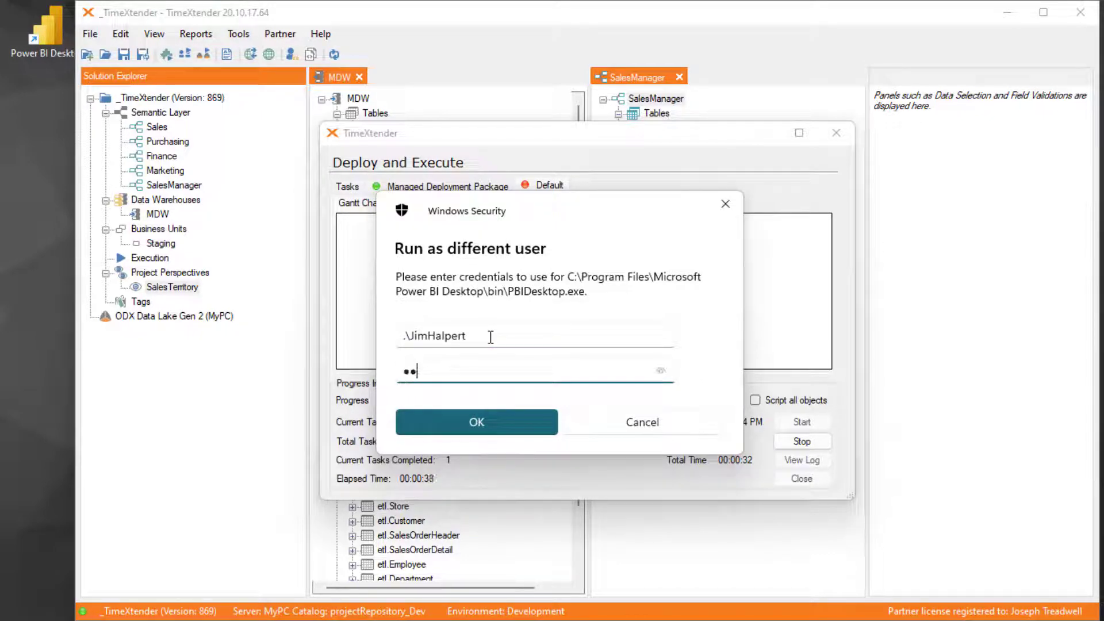
click(495, 430)
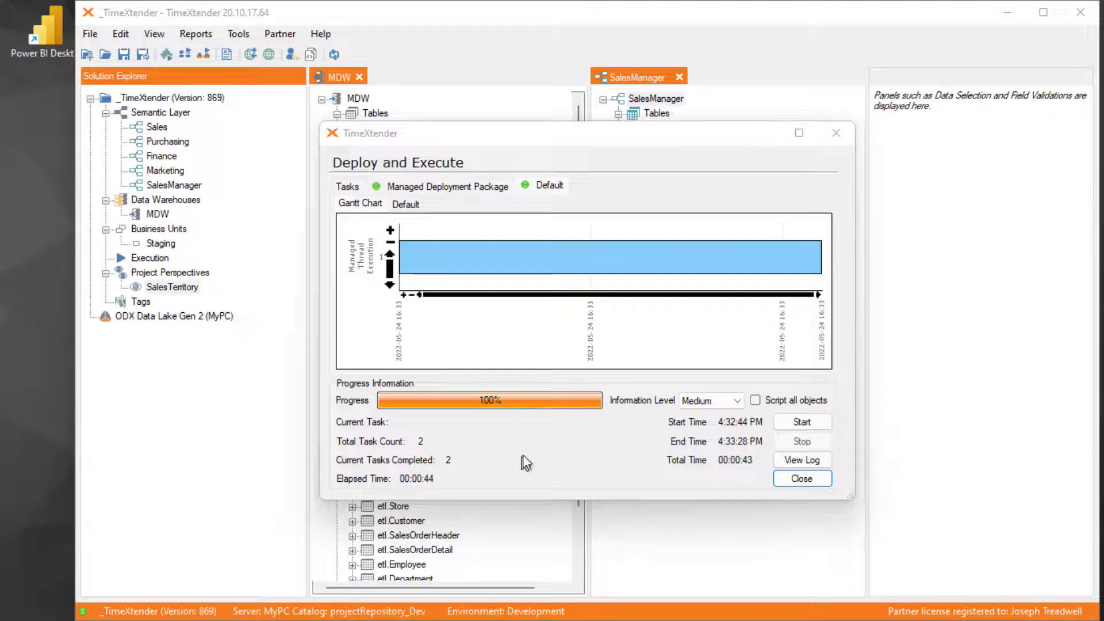
click(821, 488)
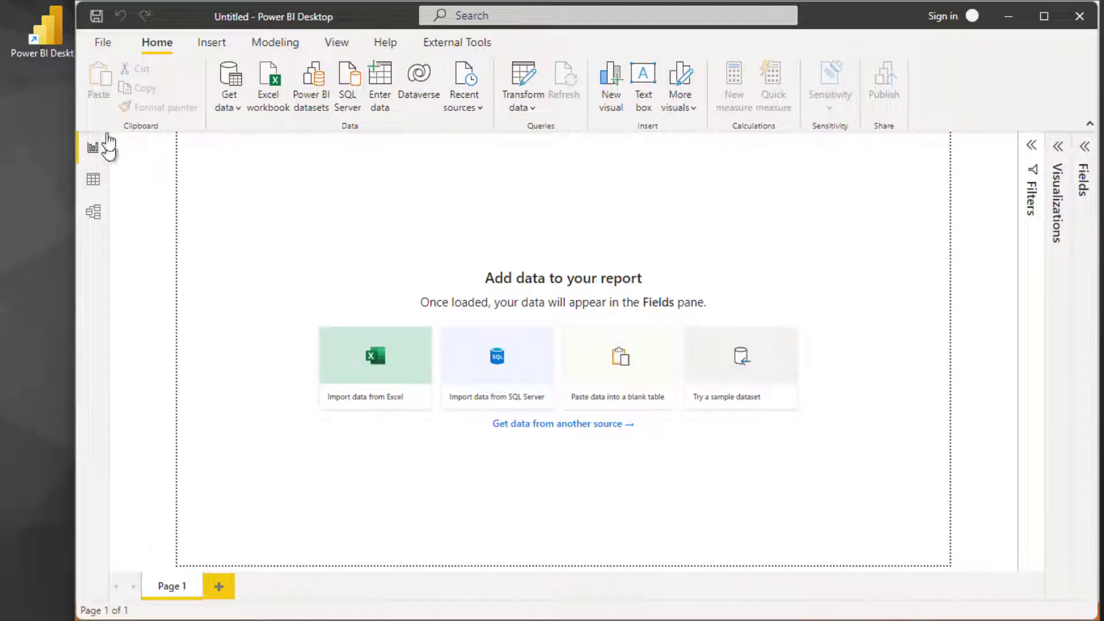
- Open the recent SalesManagers.pbix report in Power BI Desktop and examine which sales rep's data Page 1 shows
click(102, 44)
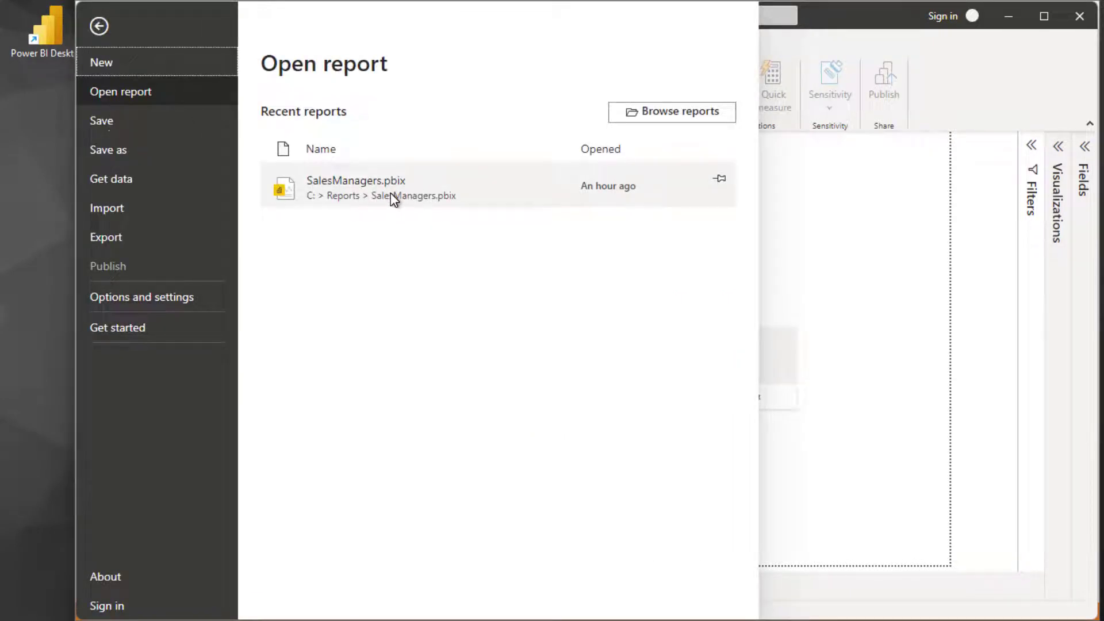
click(391, 196)
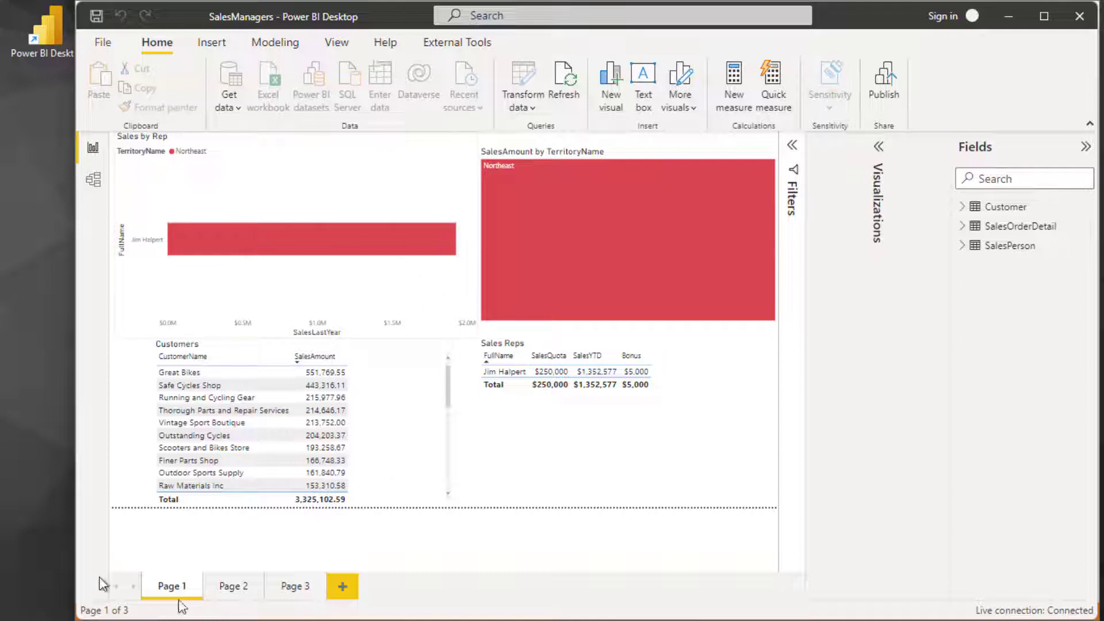
click(498, 374)
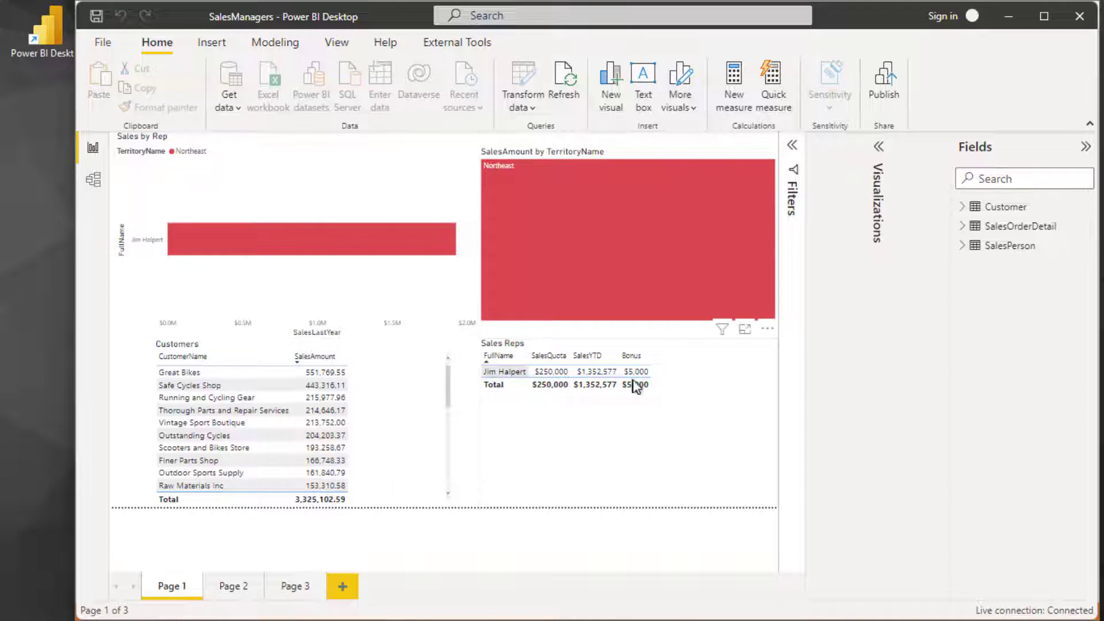